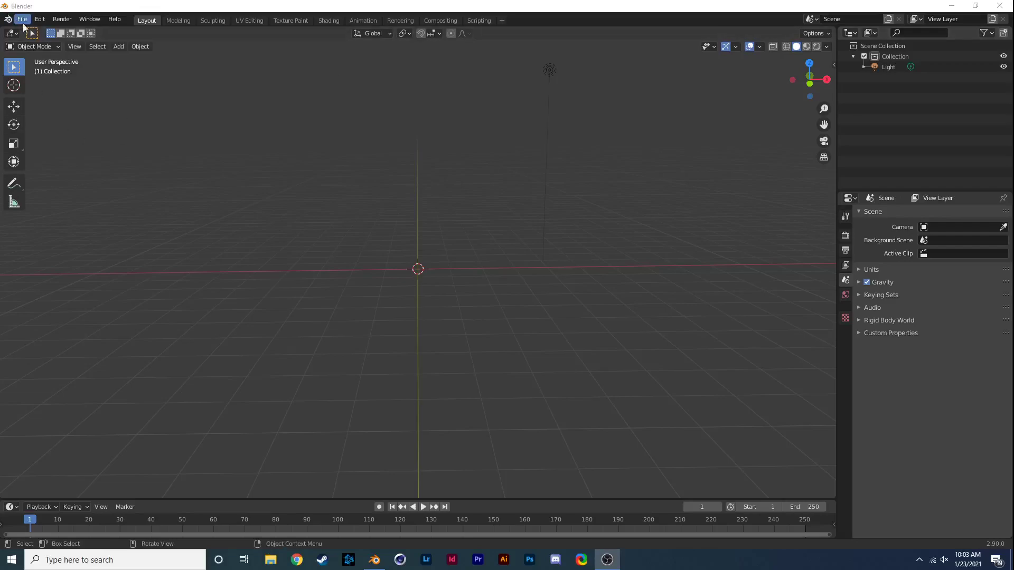
Start File > Append and browse to Desktop\Blender Files\Character Models
left_click(430, 188)
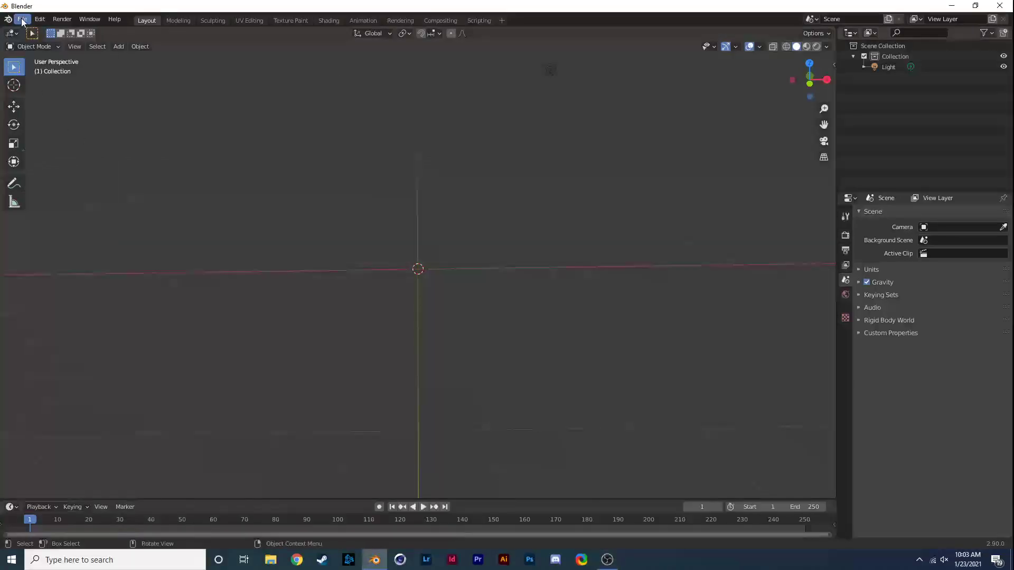
left_click(22, 19)
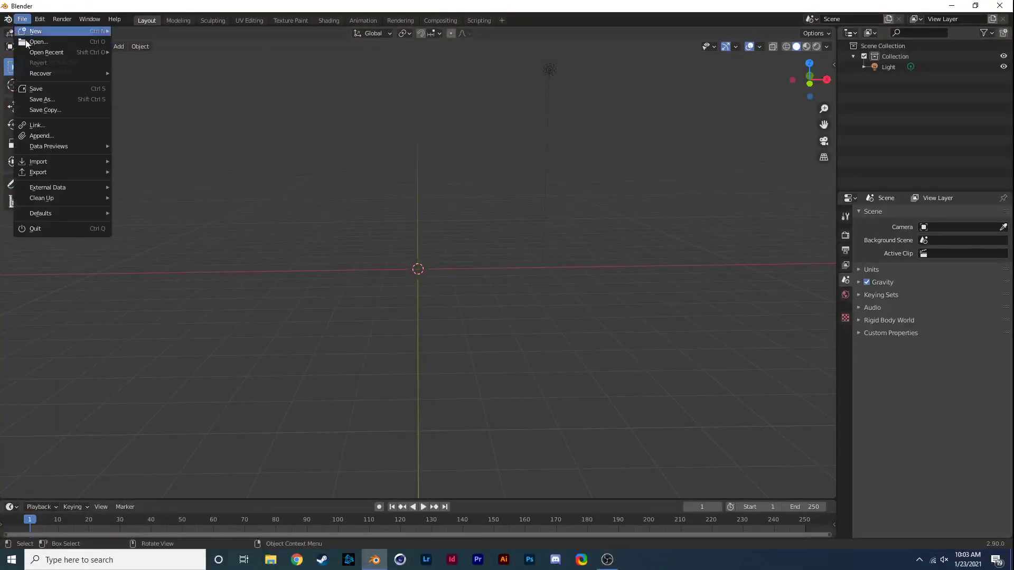
left_click(54, 136)
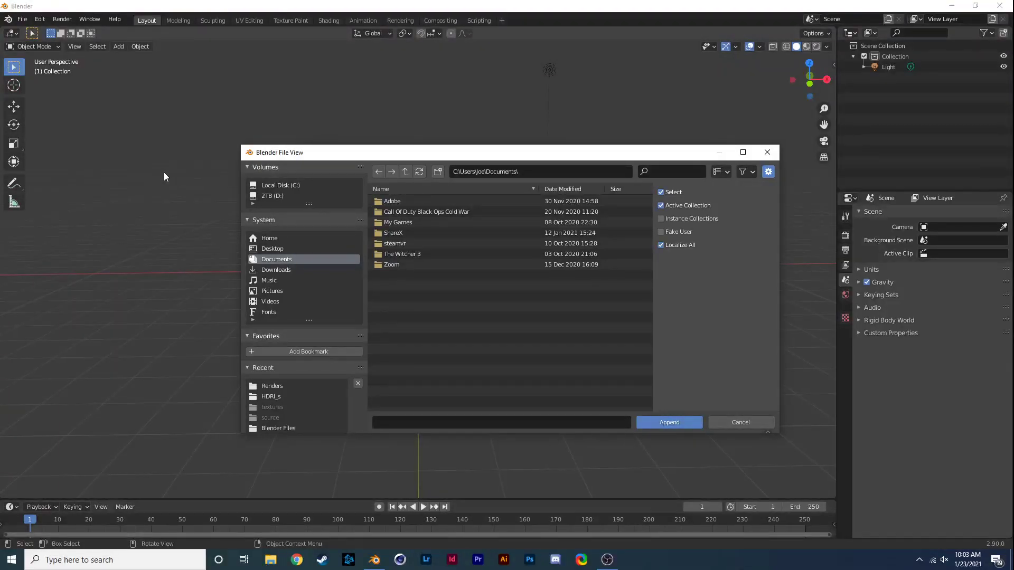
left_click(299, 252)
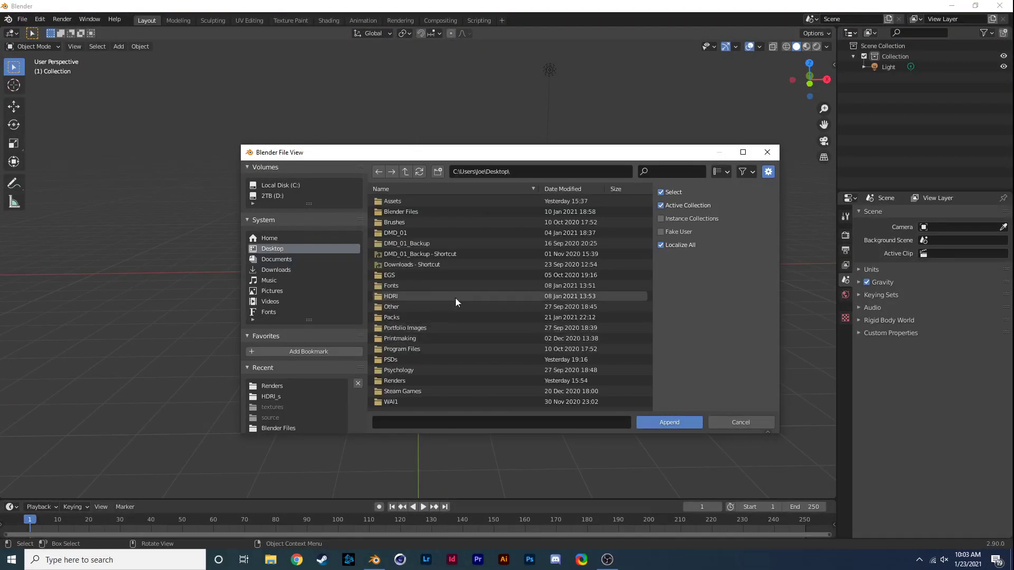
left_click(453, 212)
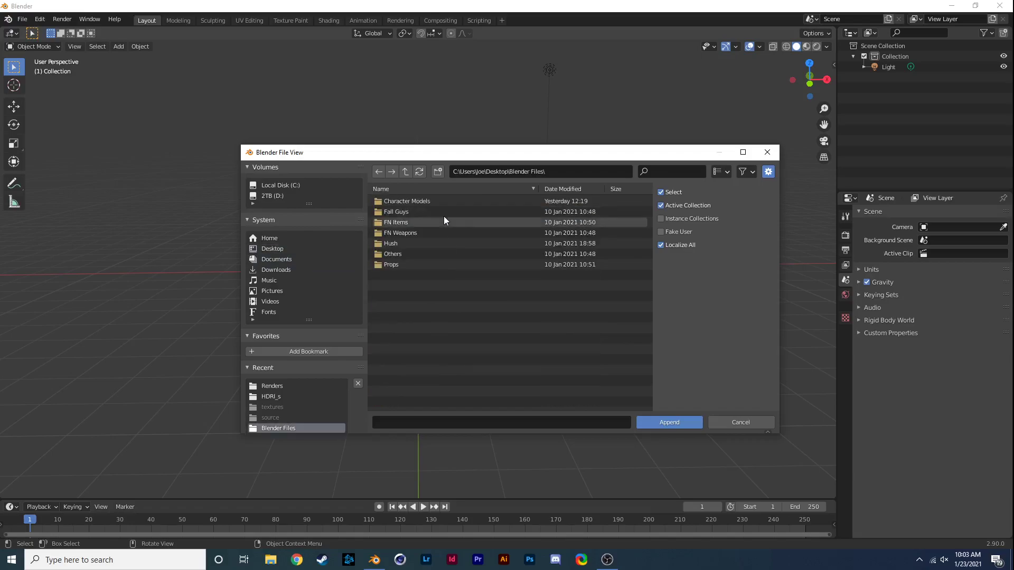
double_click(442, 203)
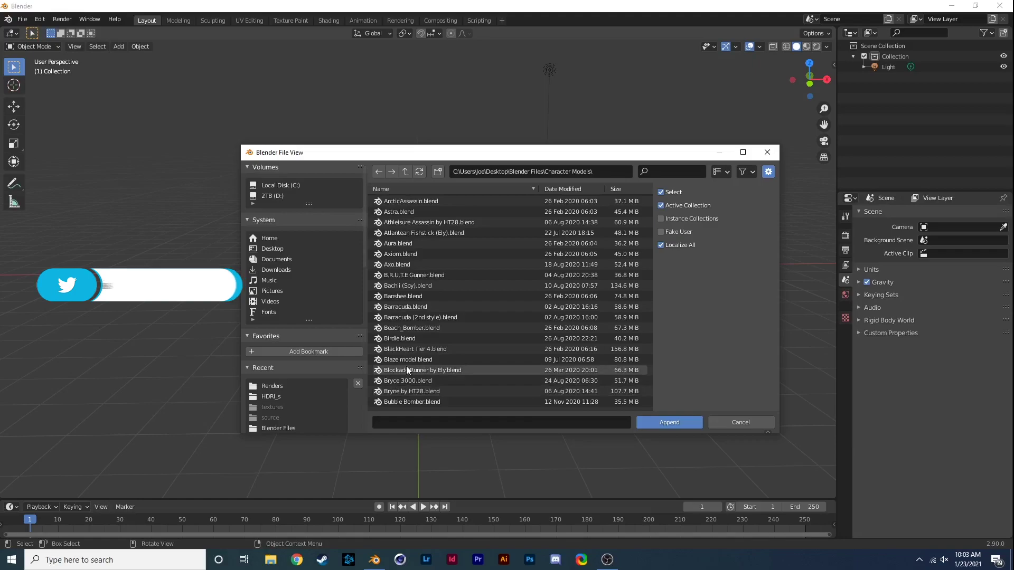
Find Dark Bomber.blend in the folder and open its Object category
scroll(406, 368, "down", 5)
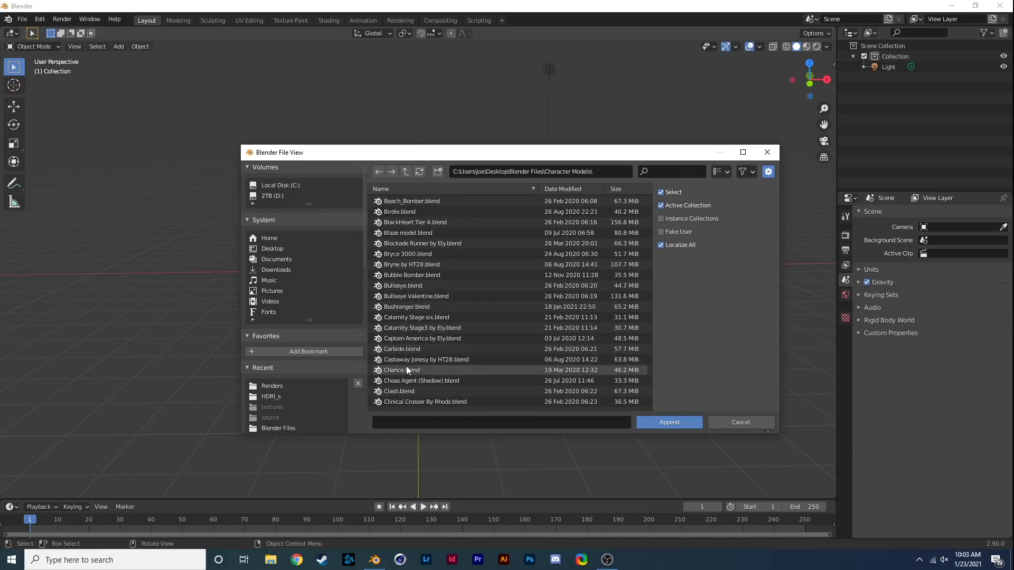
scroll(406, 369, "down", 5)
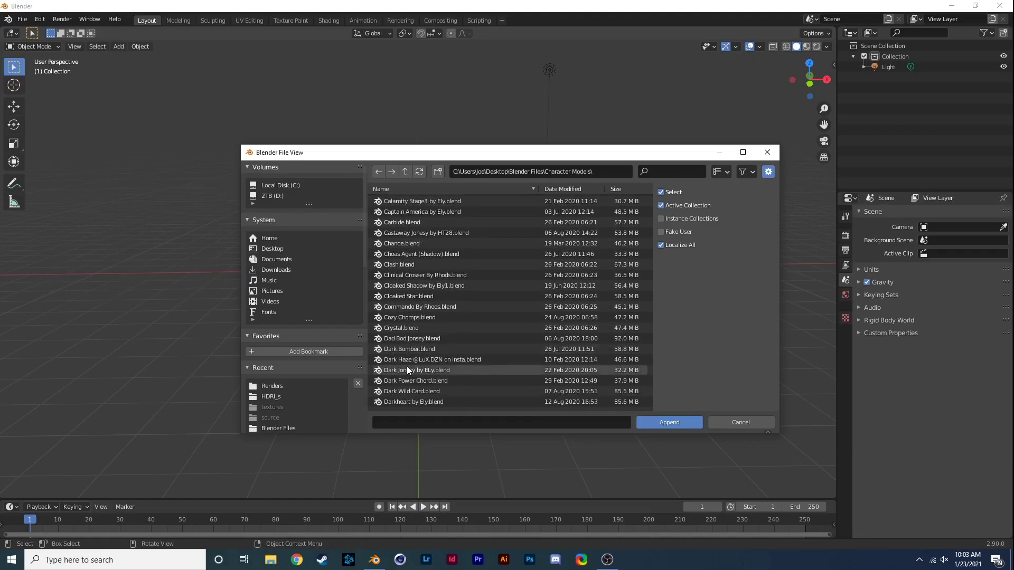
scroll(406, 368, "down", 1)
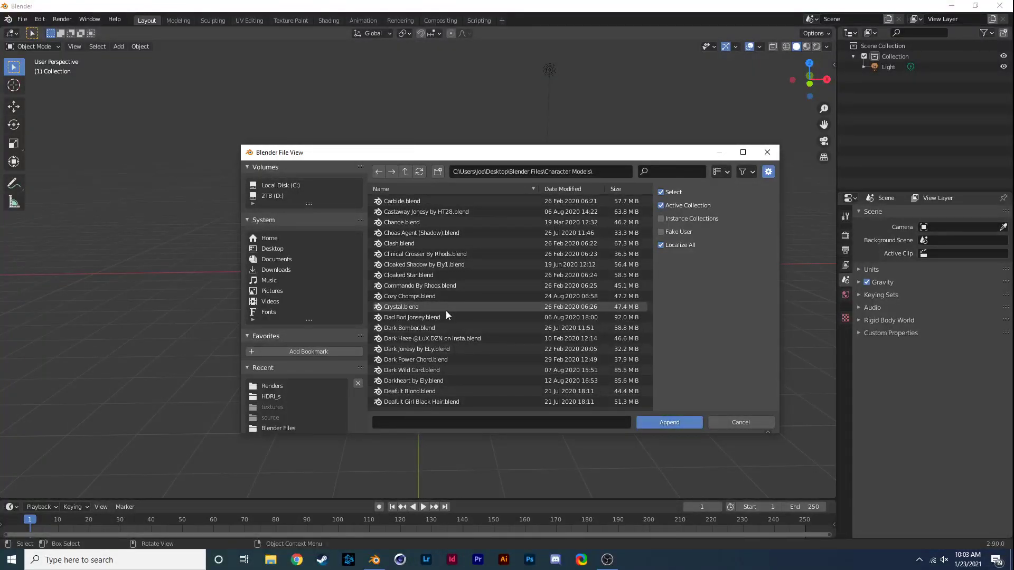
scroll(446, 311, "down", 3)
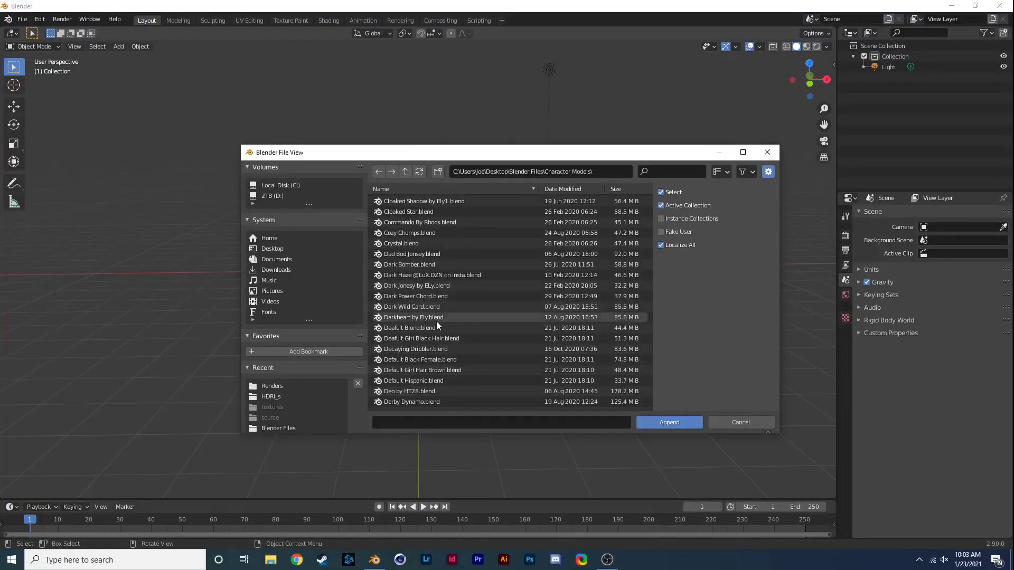
scroll(436, 319, "down", 1)
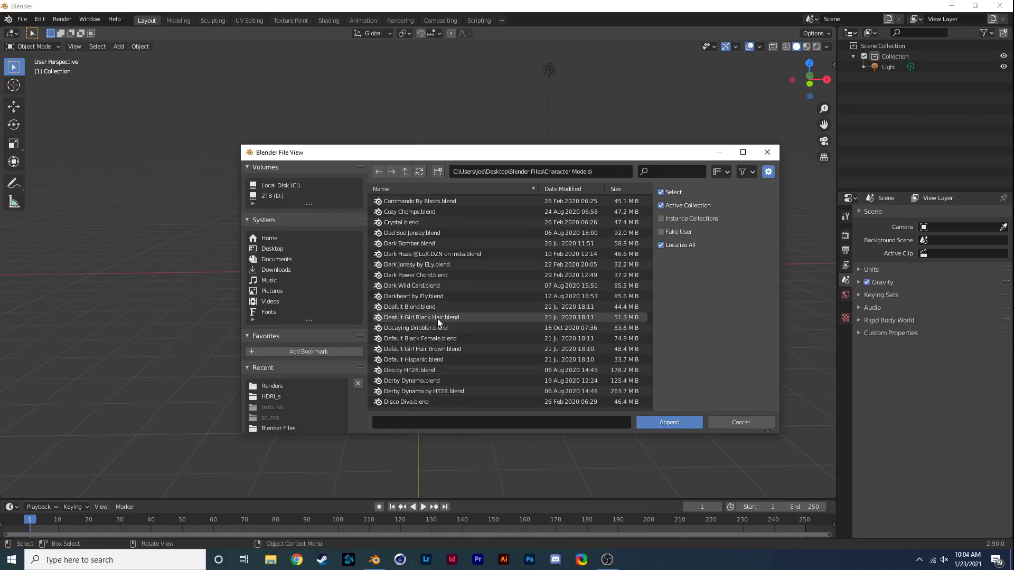
scroll(437, 319, "up", 1)
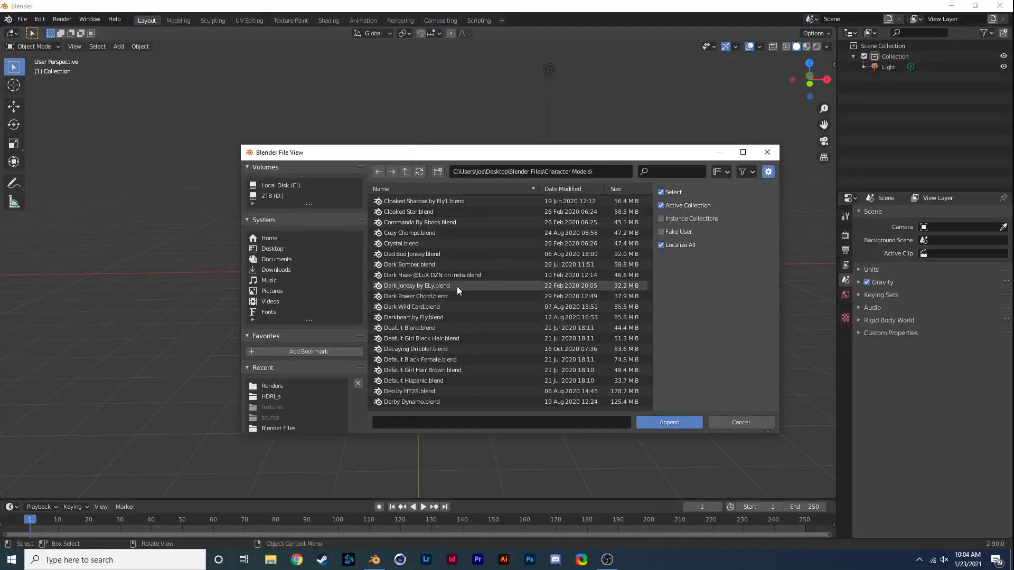
scroll(429, 258, "up", 2)
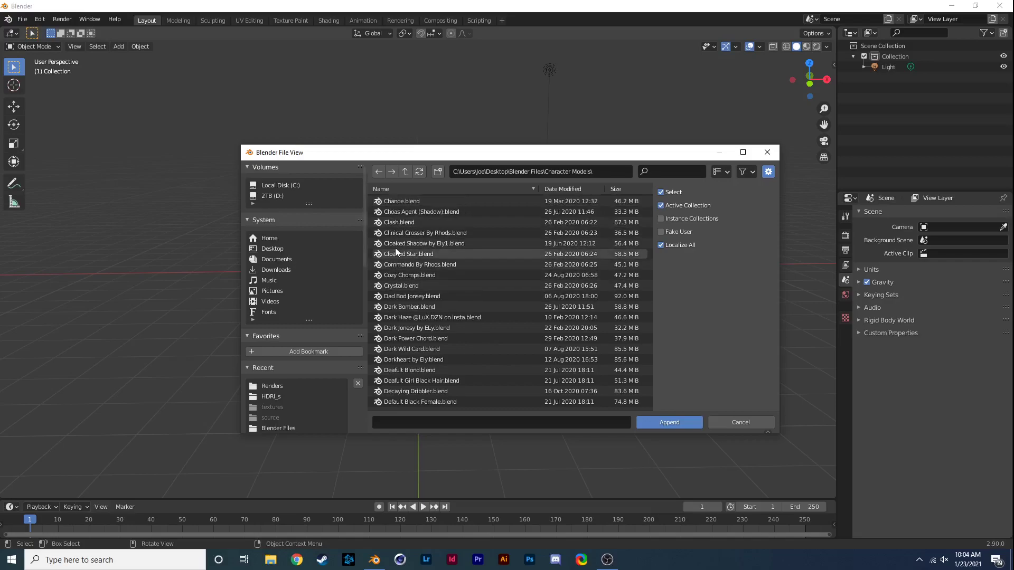
scroll(404, 253, "up", 1)
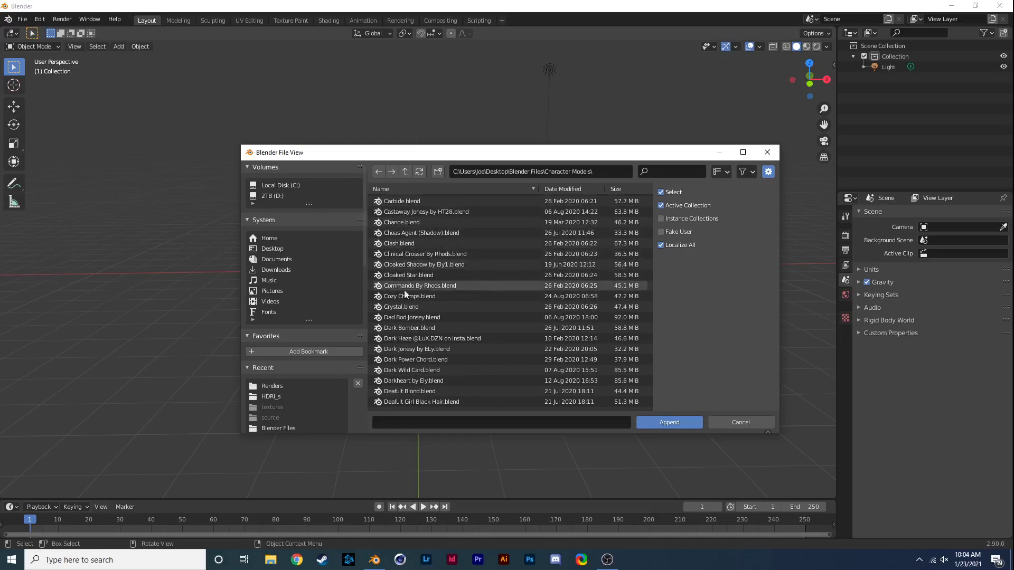
left_click(409, 329)
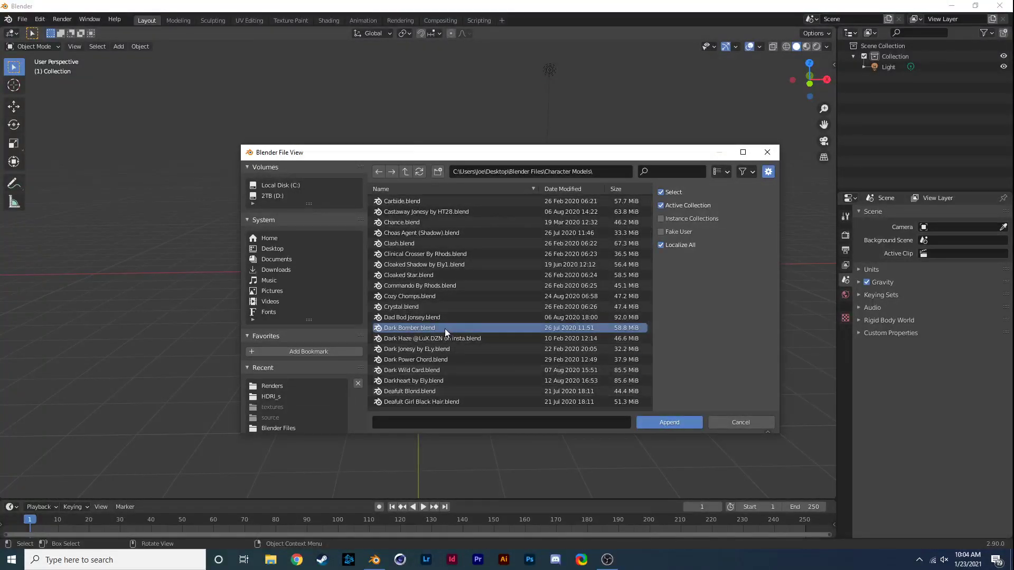
double_click(445, 328)
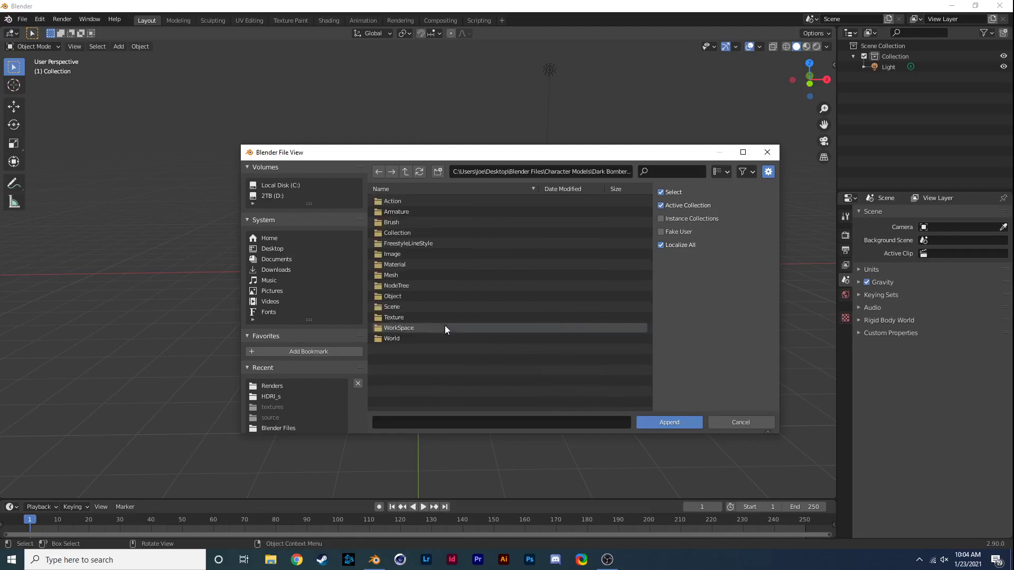
double_click(413, 295)
Append both F_Med_Soldier_01 objects and pan the view to frame the soldier
key("a")
left_click(670, 422)
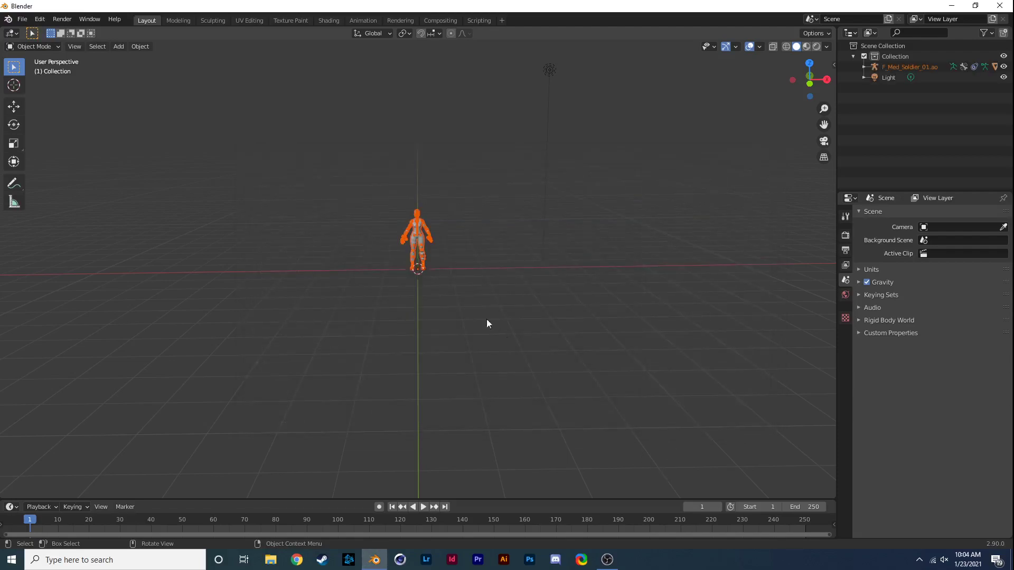
scroll(425, 227, "up", 8)
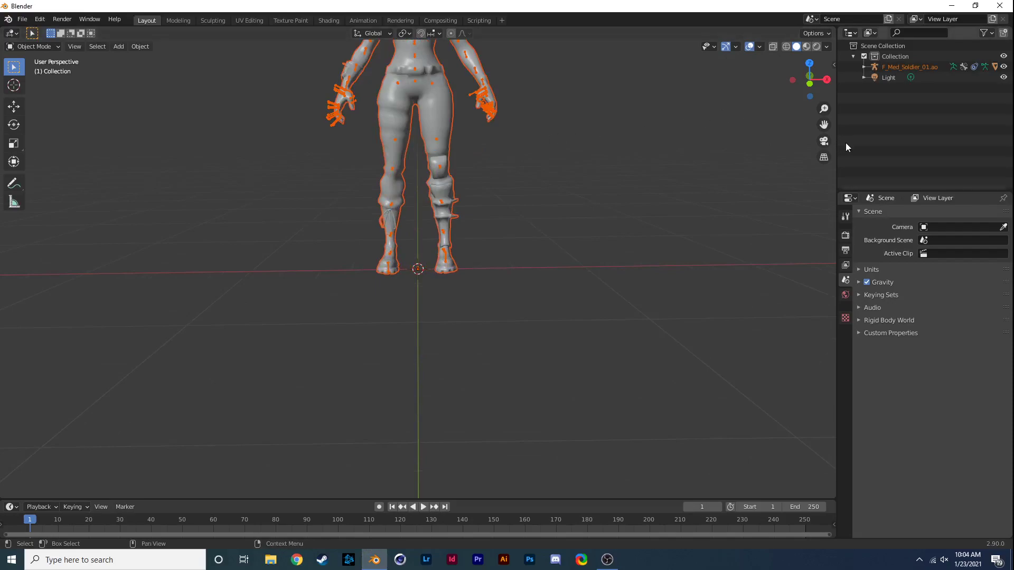
left_click_drag(824, 125, 824, 280)
Select the soldier model and switch the viewport to Material Preview shading
left_click(524, 98)
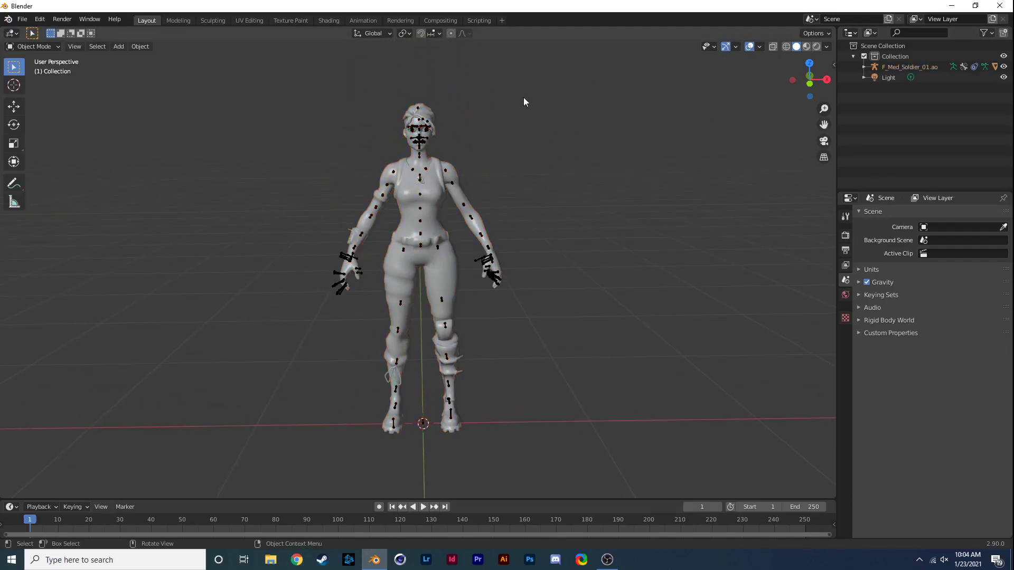
left_click(433, 181)
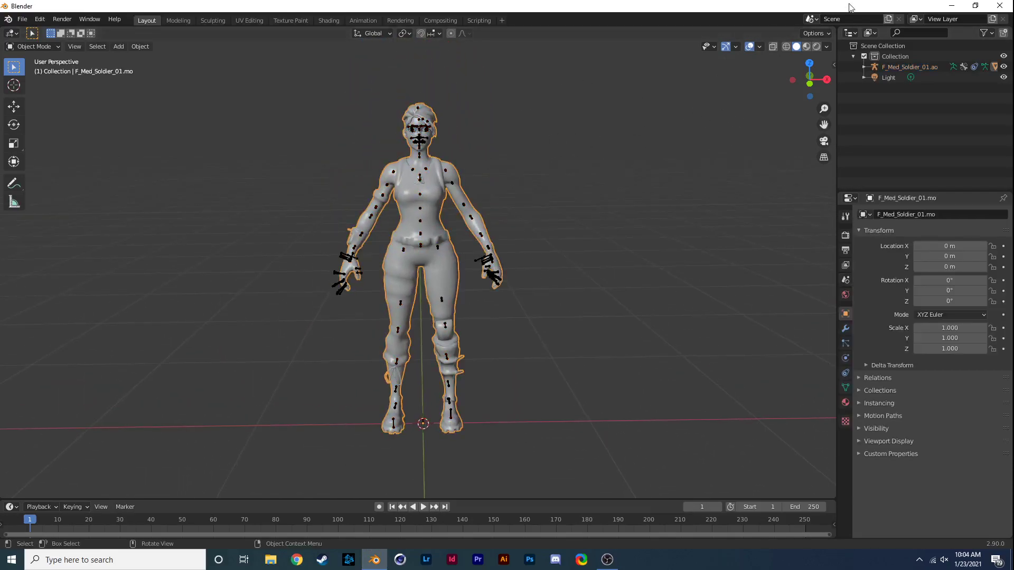
left_click(809, 47)
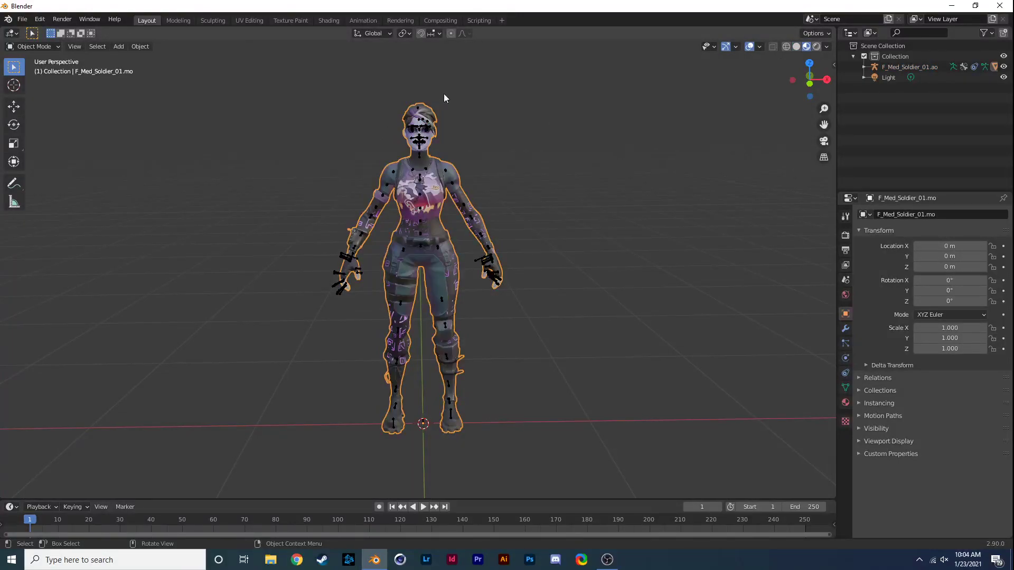
scroll(443, 110, "up", 3)
scroll(442, 110, "down", 3)
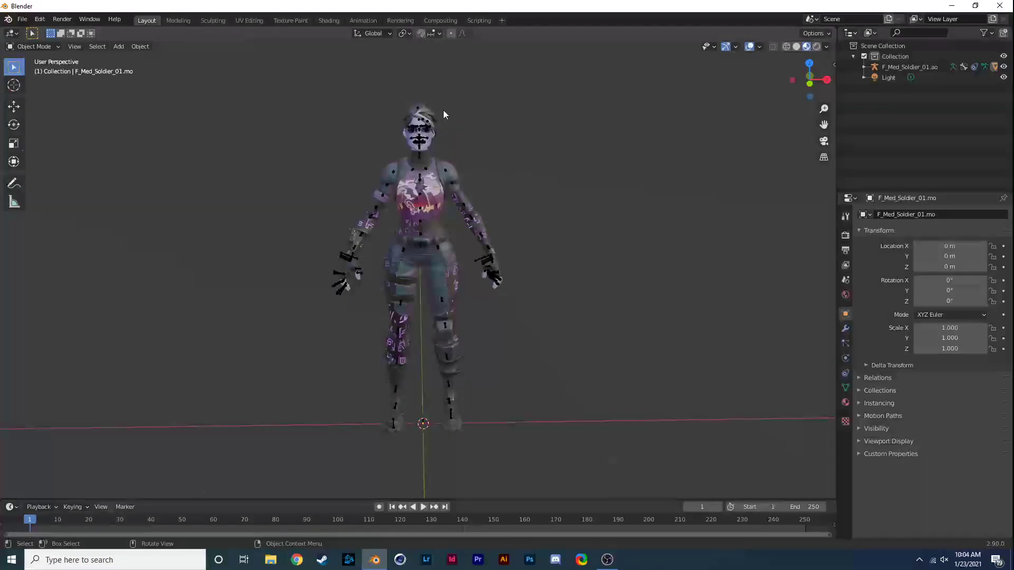
left_click(410, 194)
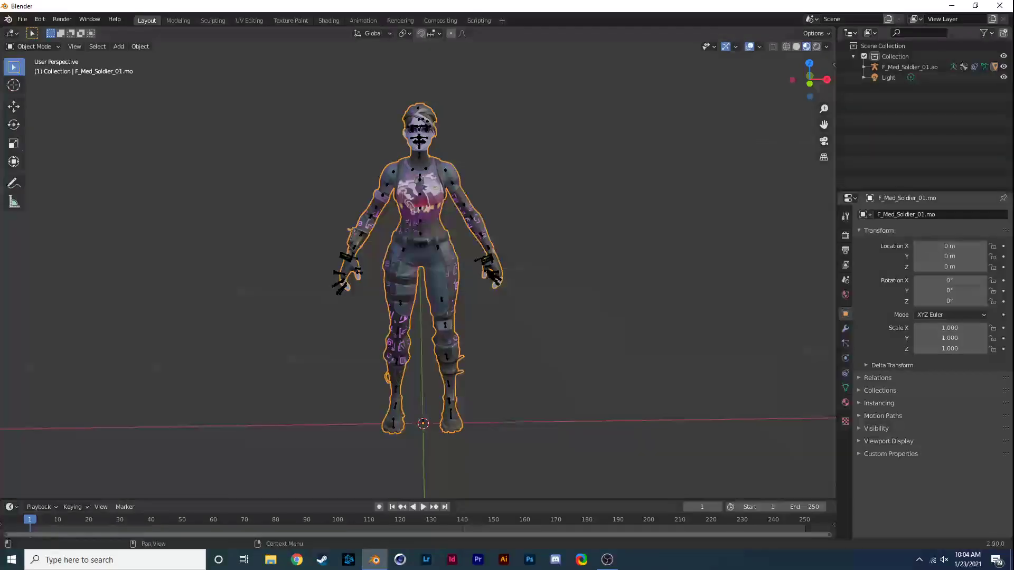
Rotate the jaw bone, check an F12 test render, then rotate neck_02 to tilt the head
key("alt+Tab")
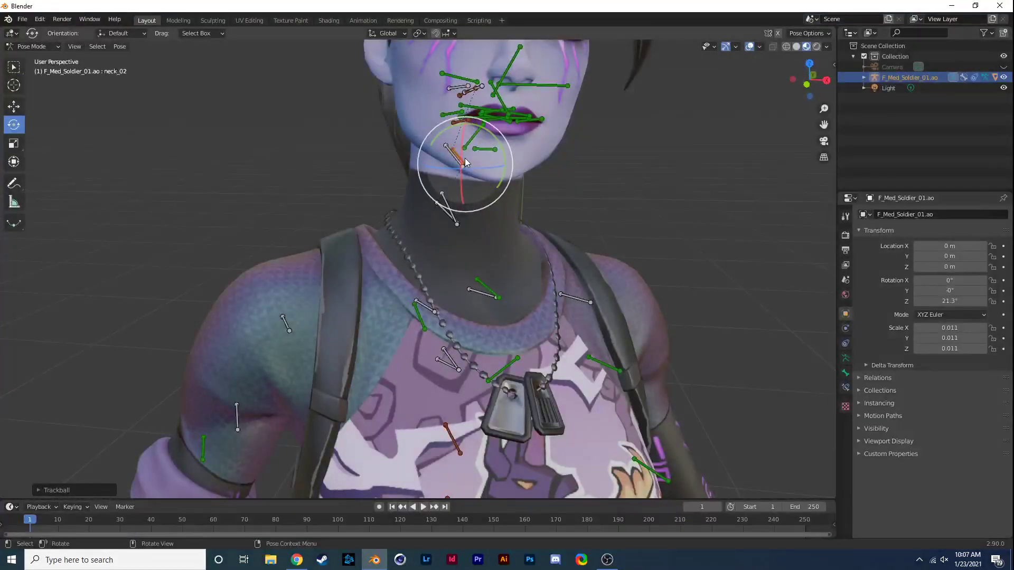
left_click_drag(464, 161, 468, 145)
key("F12")
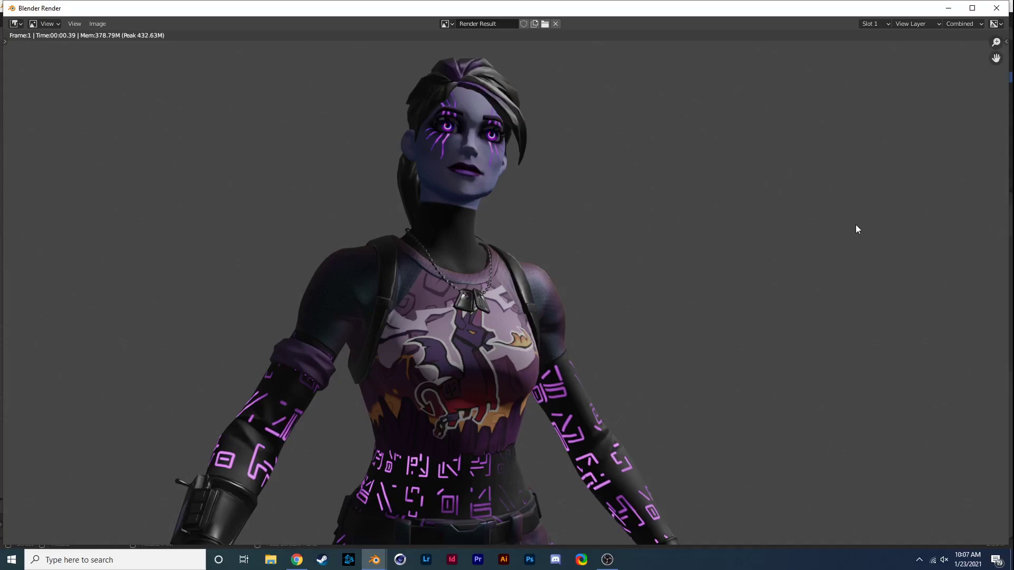
scroll(863, 175, "up", 1)
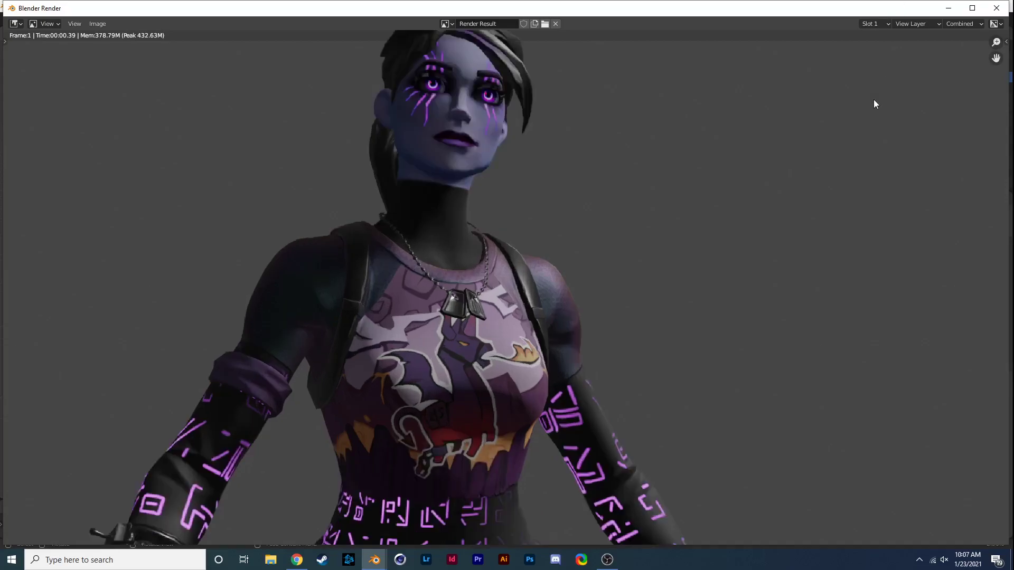
left_click(997, 8)
left_click_drag(475, 172, 487, 185)
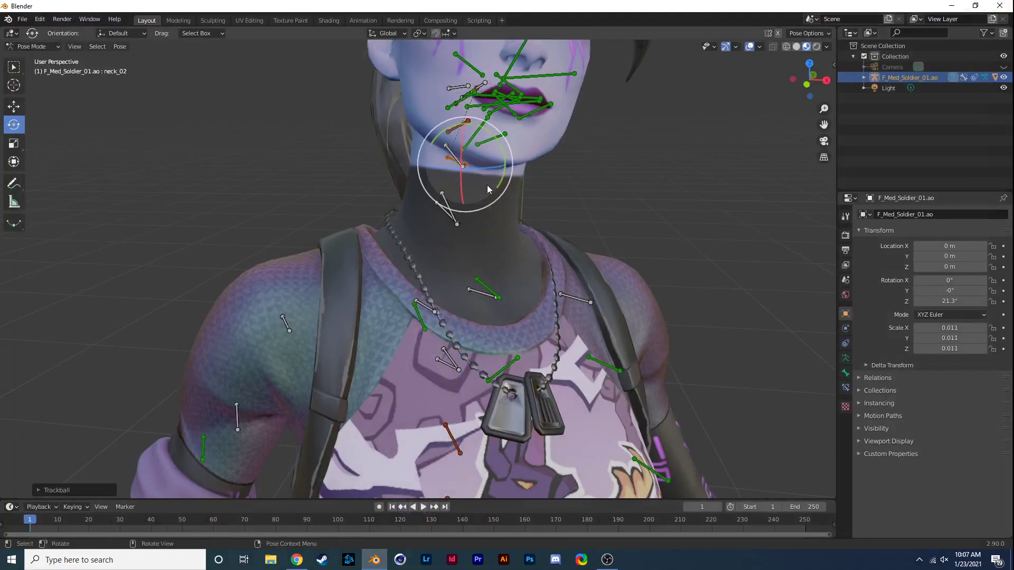
Render the neck rotation, then reorient the view with the navigation gizmo
key("F12")
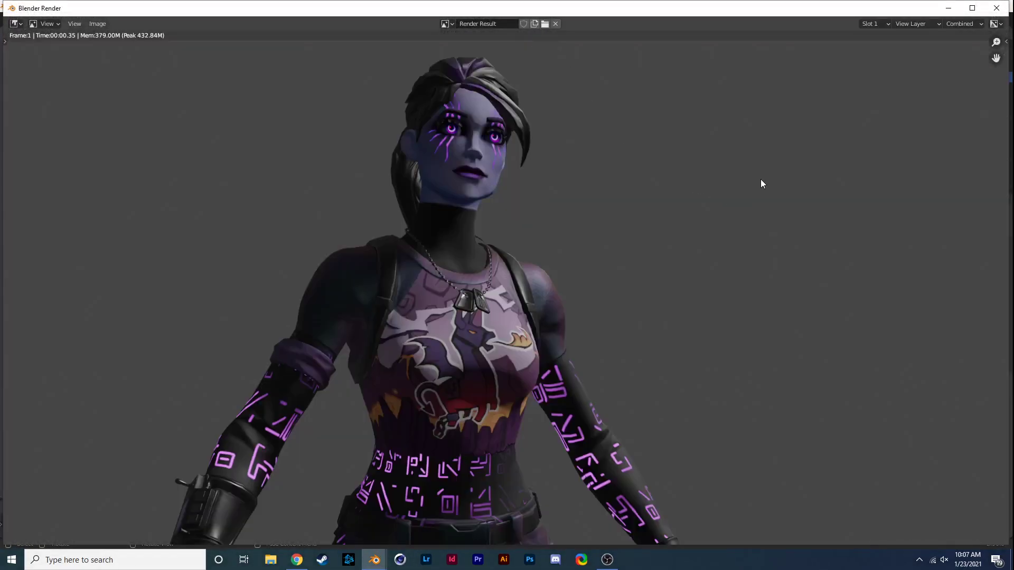
left_click(996, 8)
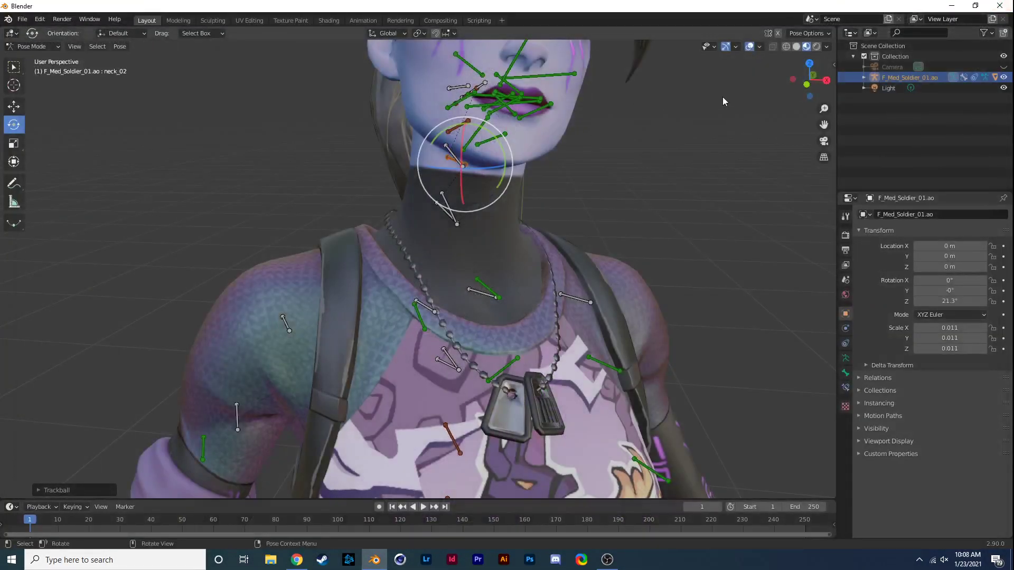
left_click(809, 96)
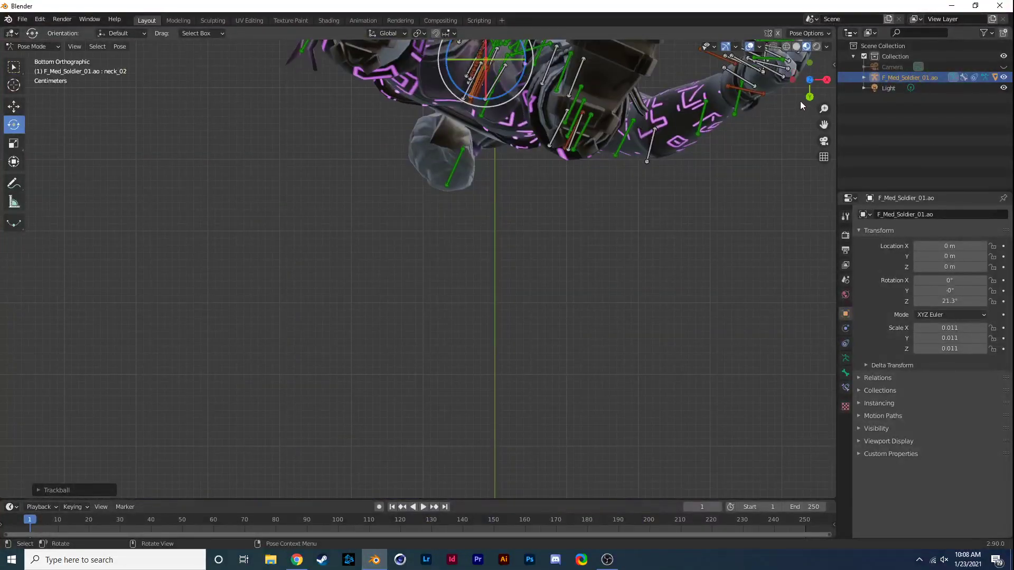
left_click(808, 79)
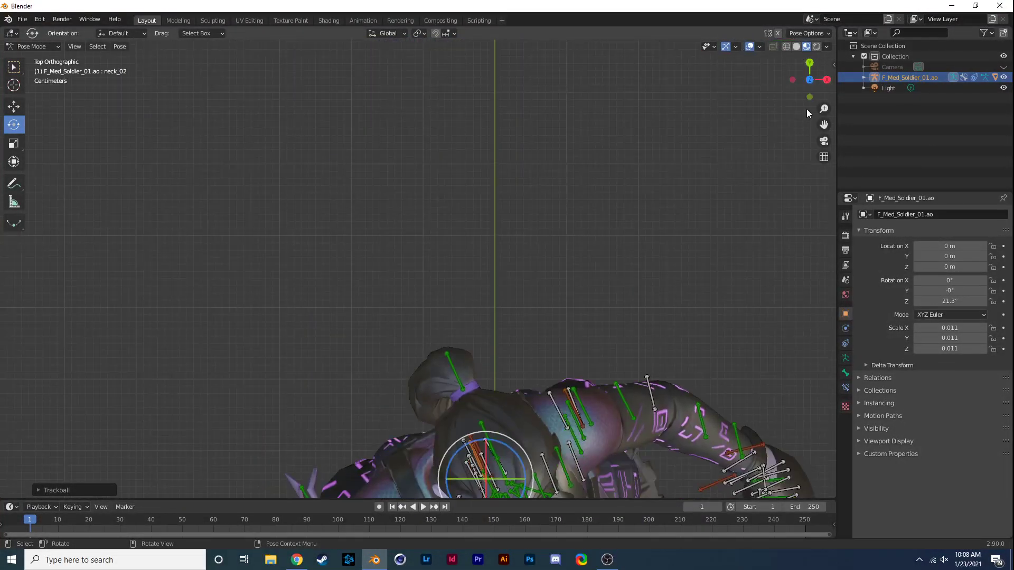
left_click_drag(819, 90, 766, 102)
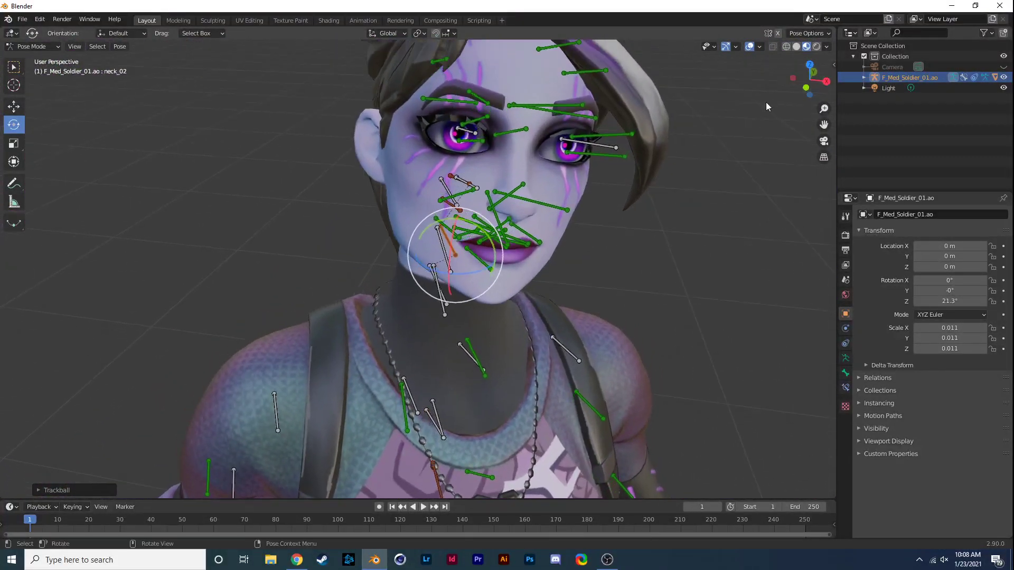
Rotate R_eye_lid_lower_mid, trackball-rotate R_eye and L_eye to a new gaze, and render
left_click(459, 144)
left_click_drag(460, 146, 472, 141)
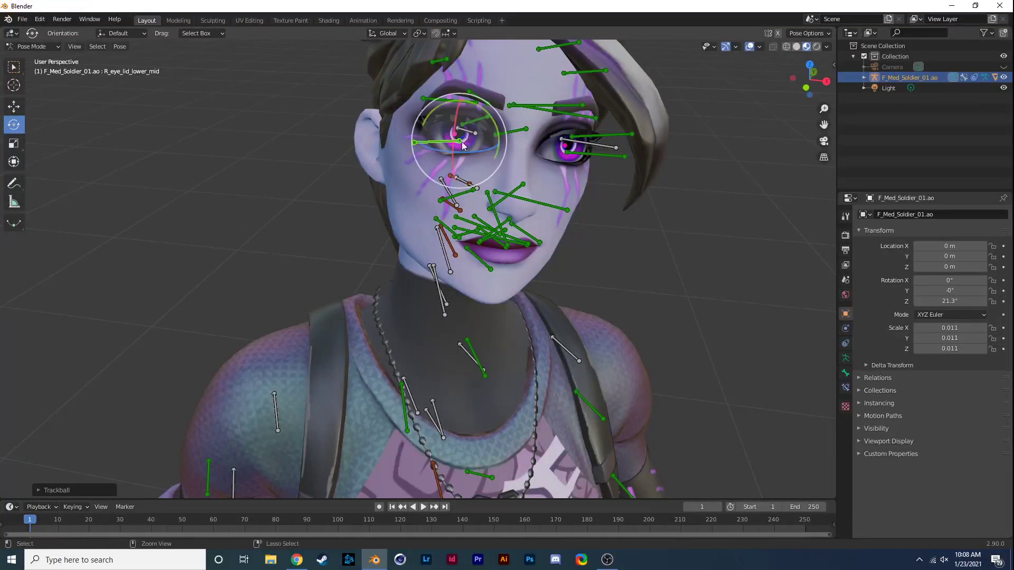
left_click(467, 132)
key("r")
key("r")
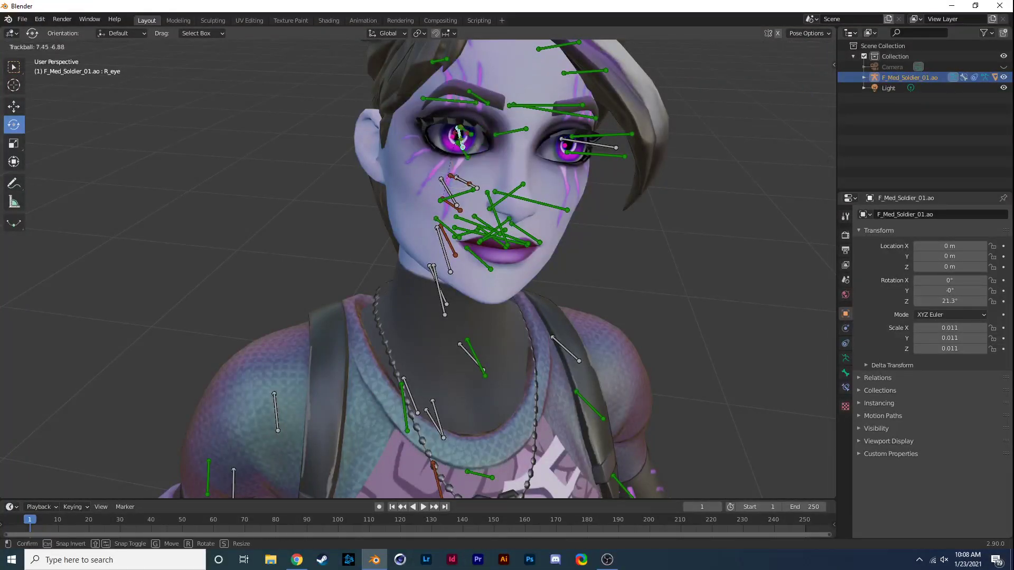
left_click(565, 147)
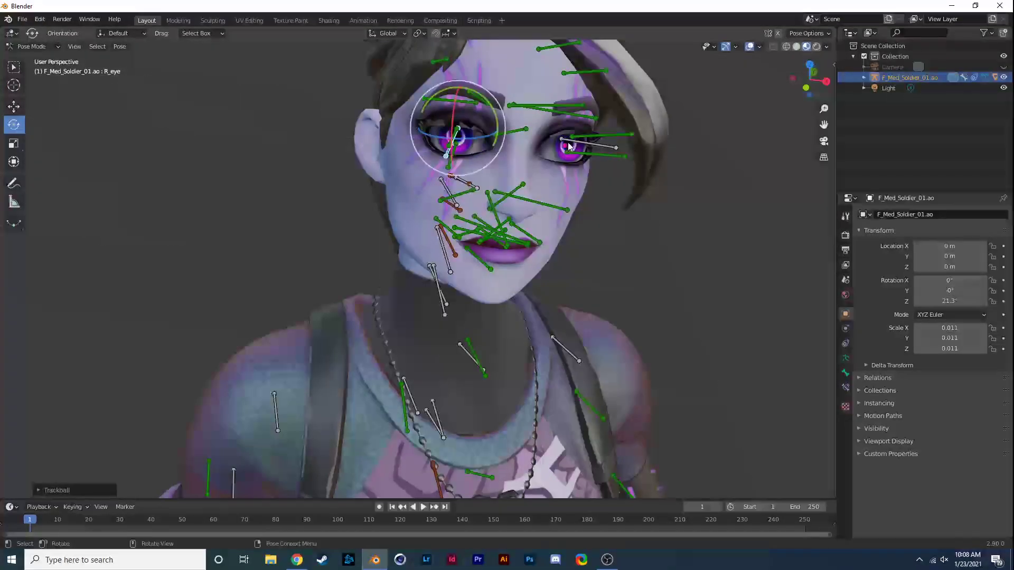
left_click(565, 147)
key("r")
key("r")
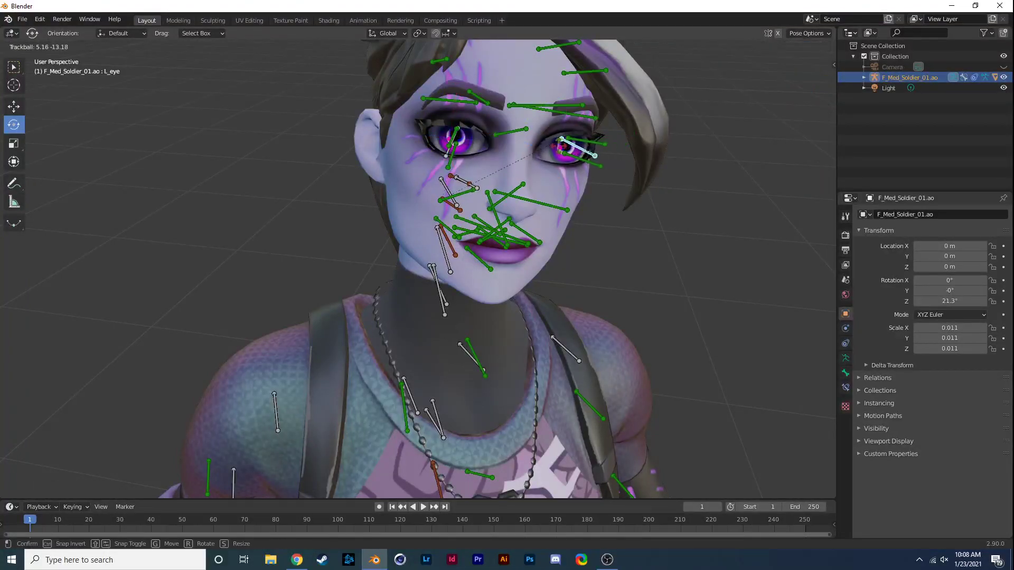
left_click(598, 131)
key("F12")
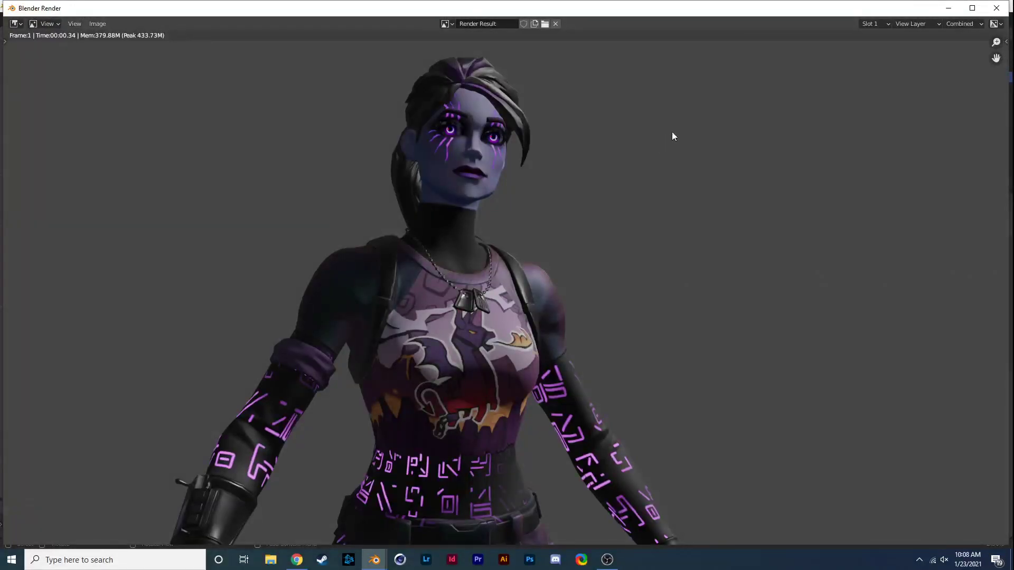
key("Escape")
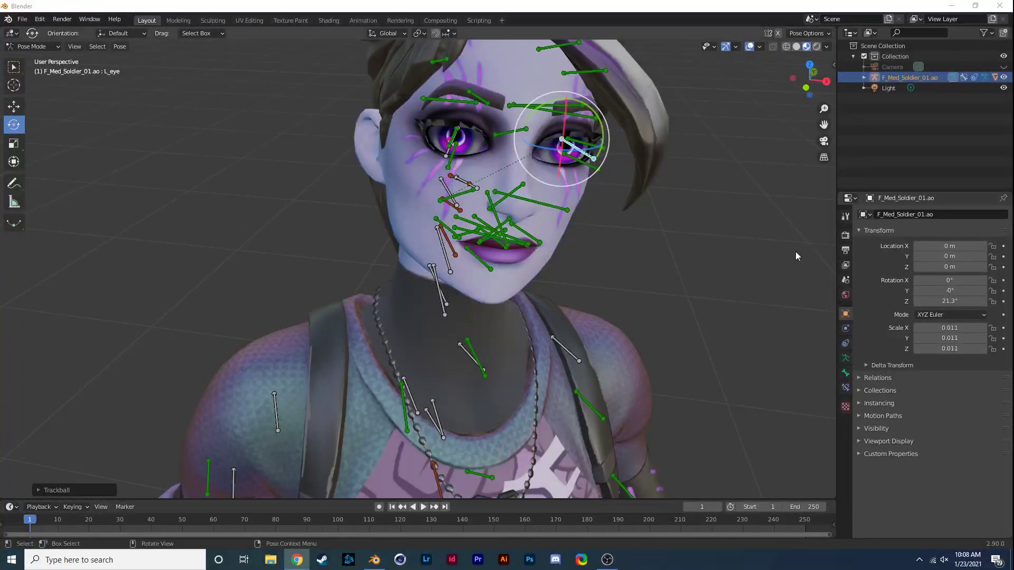
key("F12")
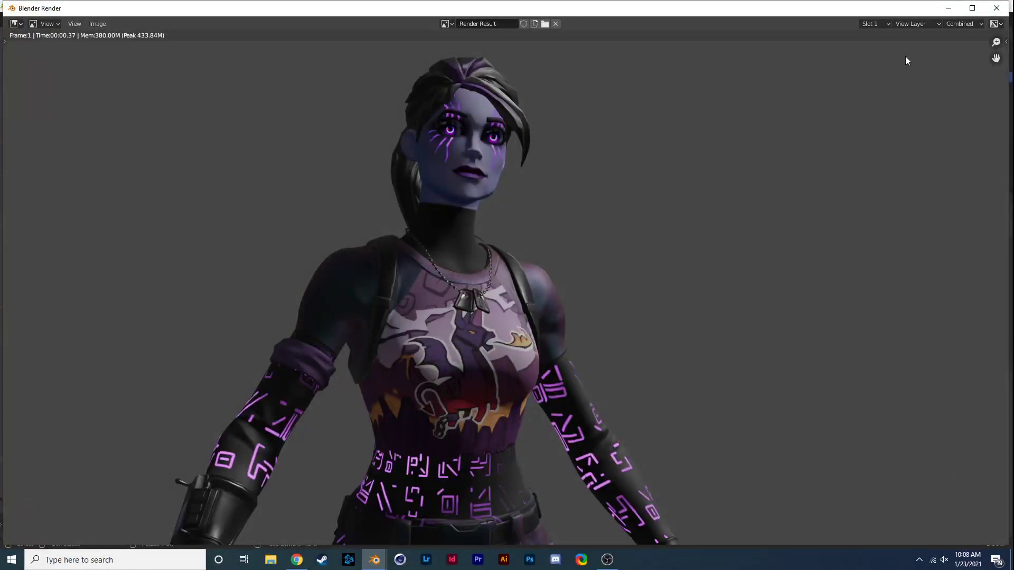
Rotate clavicle_l.001 and neck_01 to tilt the head, checking with a test render
left_click(996, 8)
left_click(471, 340)
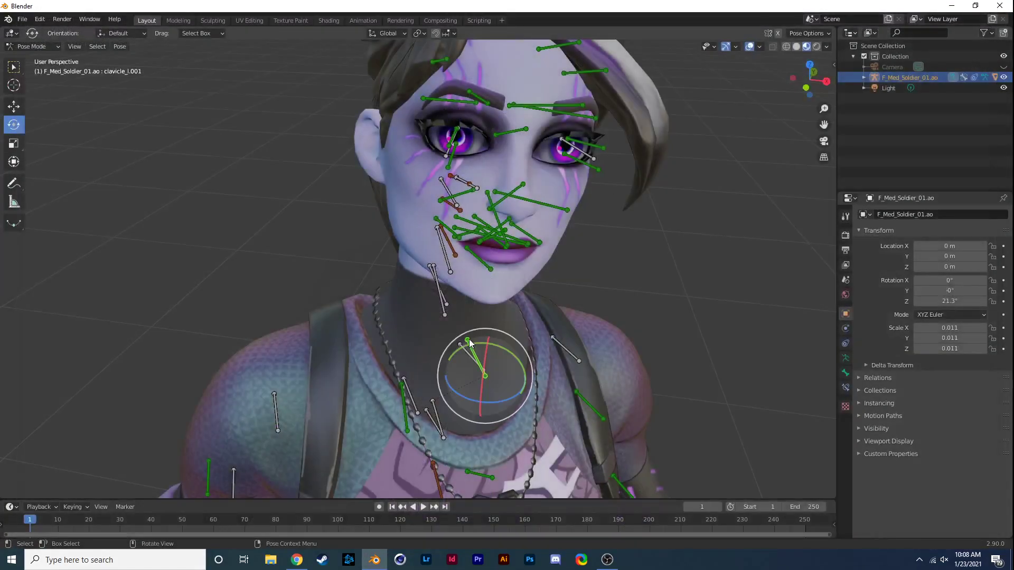
left_click_drag(473, 339, 475, 349)
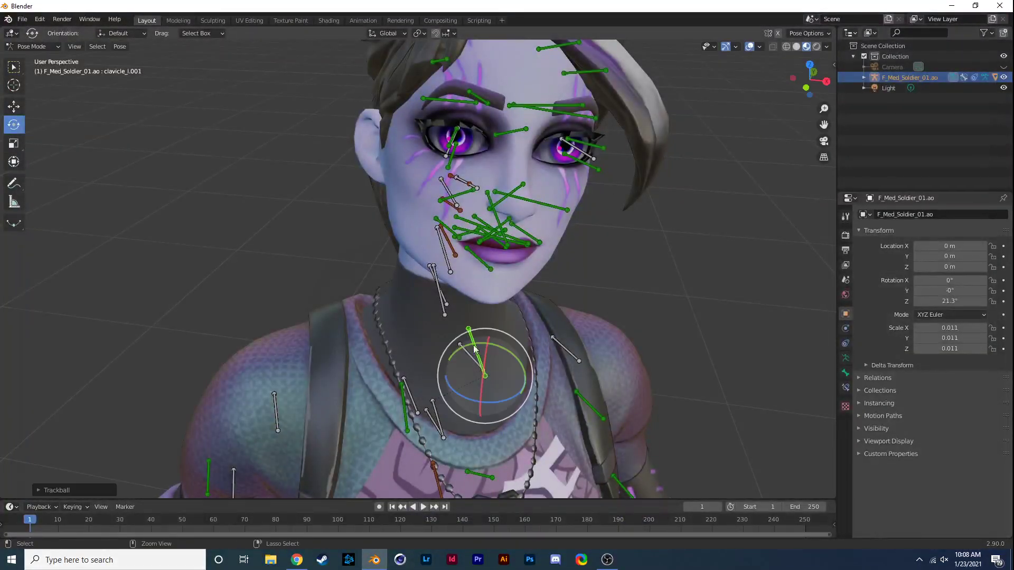
left_click(448, 303)
left_click_drag(471, 306, 466, 312)
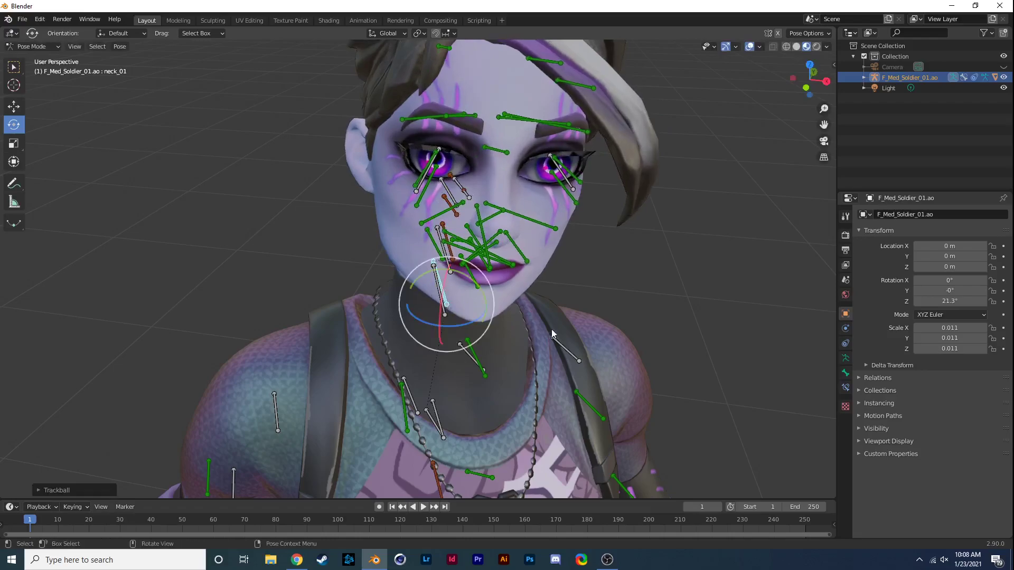
key("F12")
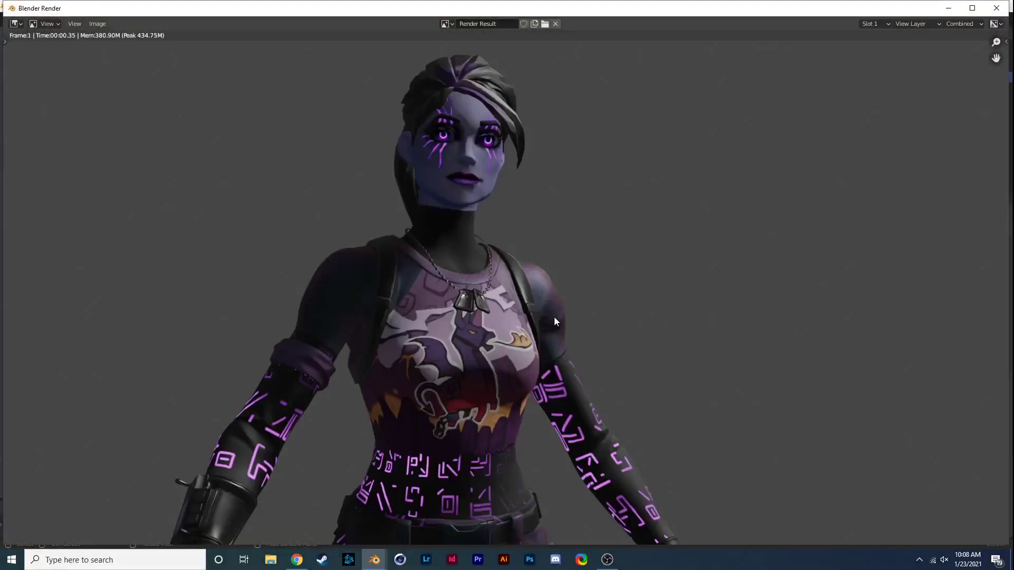
left_click(997, 8)
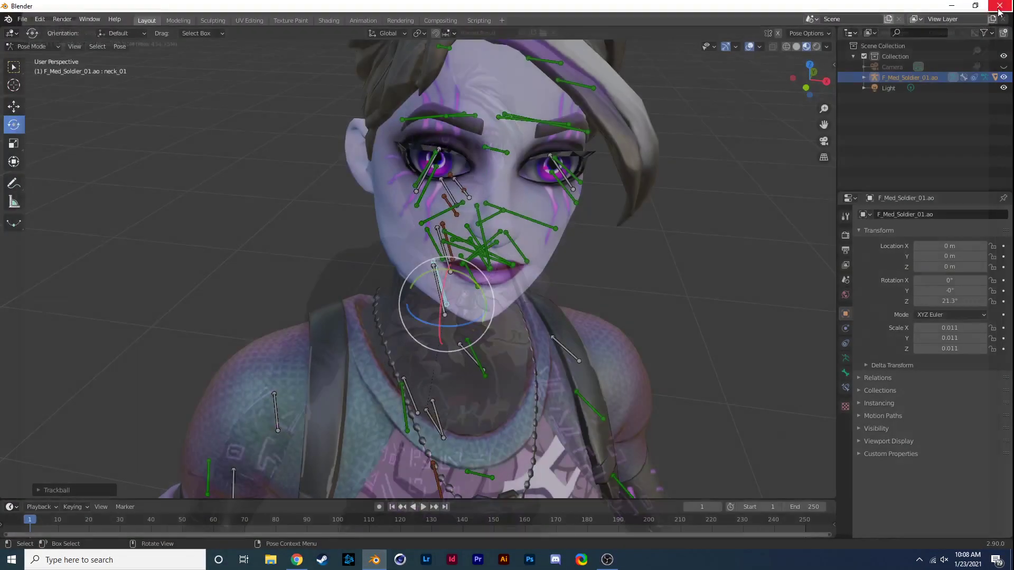
Move neck_01 slightly down with the Move tool and re-render the pose
left_click(13, 106)
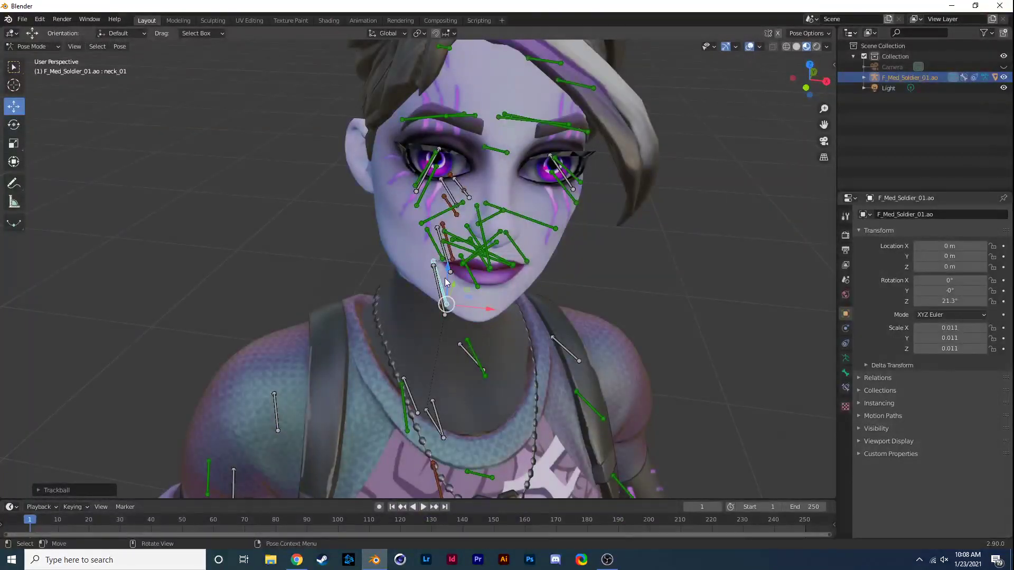
left_click_drag(447, 279, 444, 304)
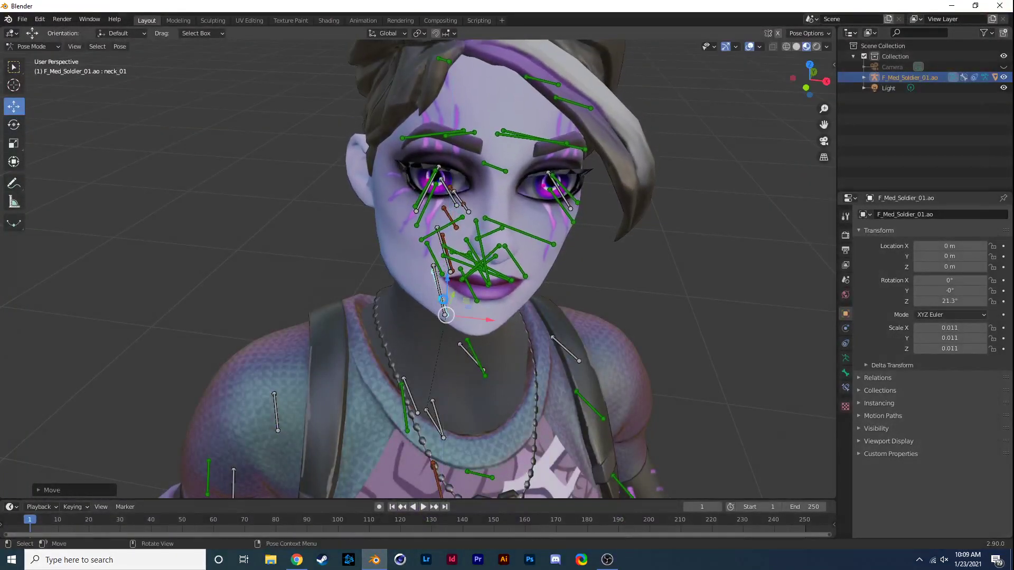
key("F12")
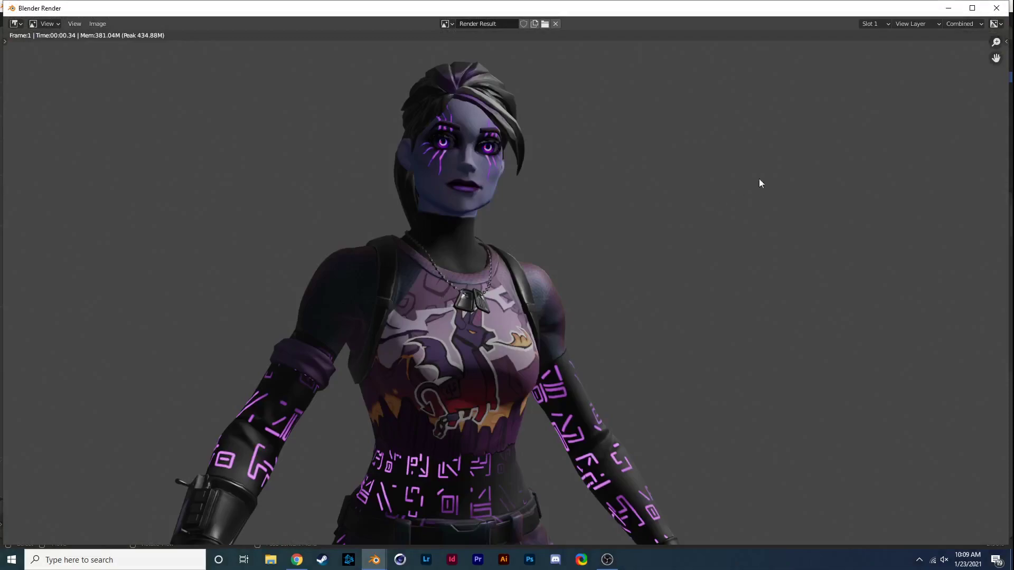
left_click(997, 9)
Unhide the Camera in the outliner, orbit to see it beside the character, and enter Object Mode
scroll(514, 289, "down", 6)
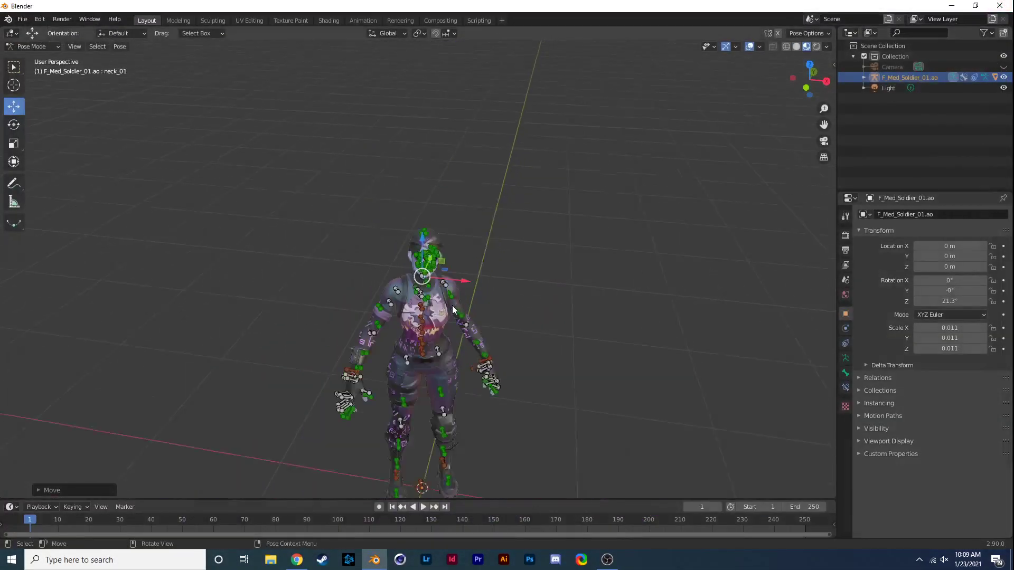
left_click(1003, 67)
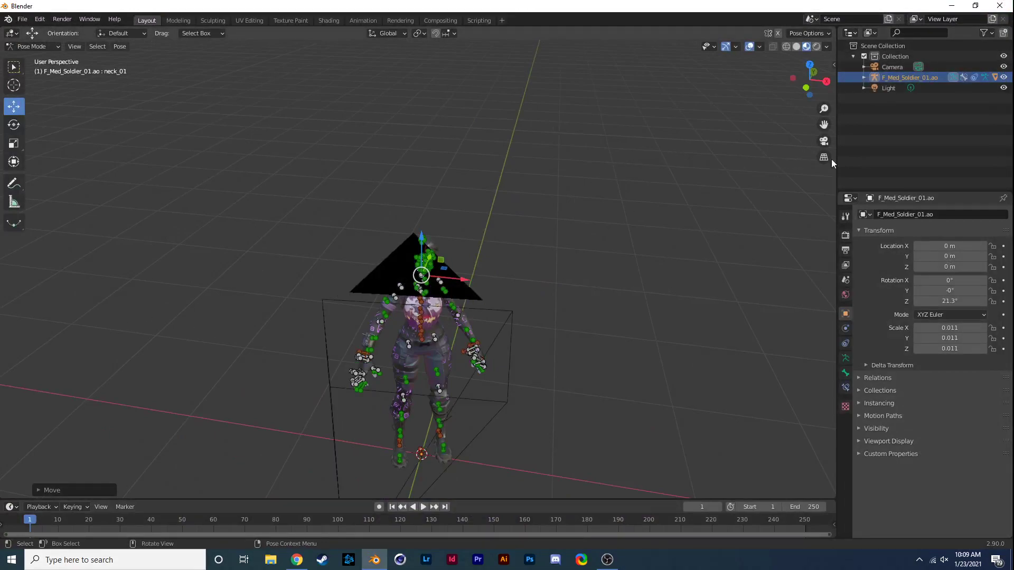
left_click_drag(800, 91, 218, 289)
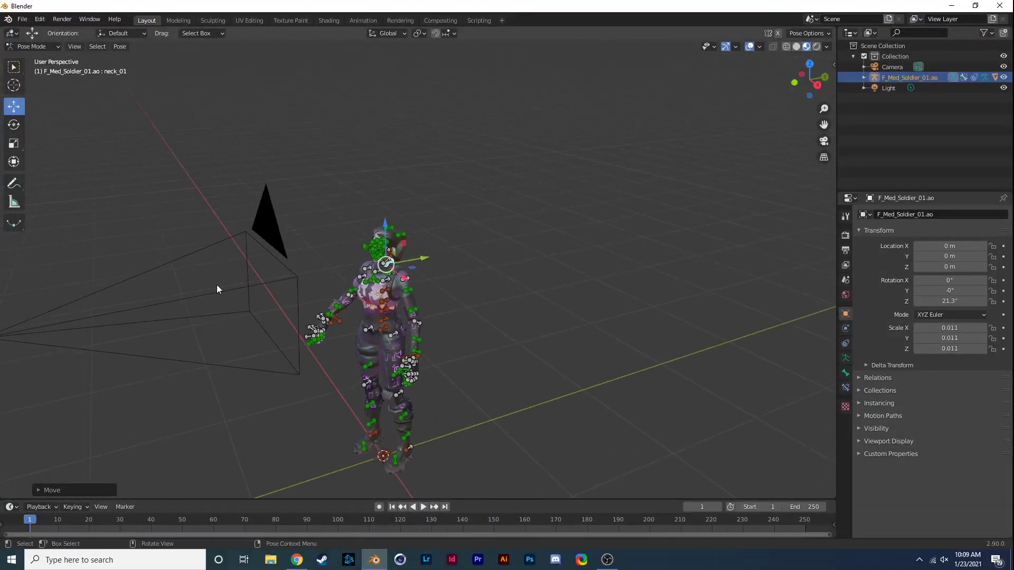
left_click_drag(805, 82, 389, 164)
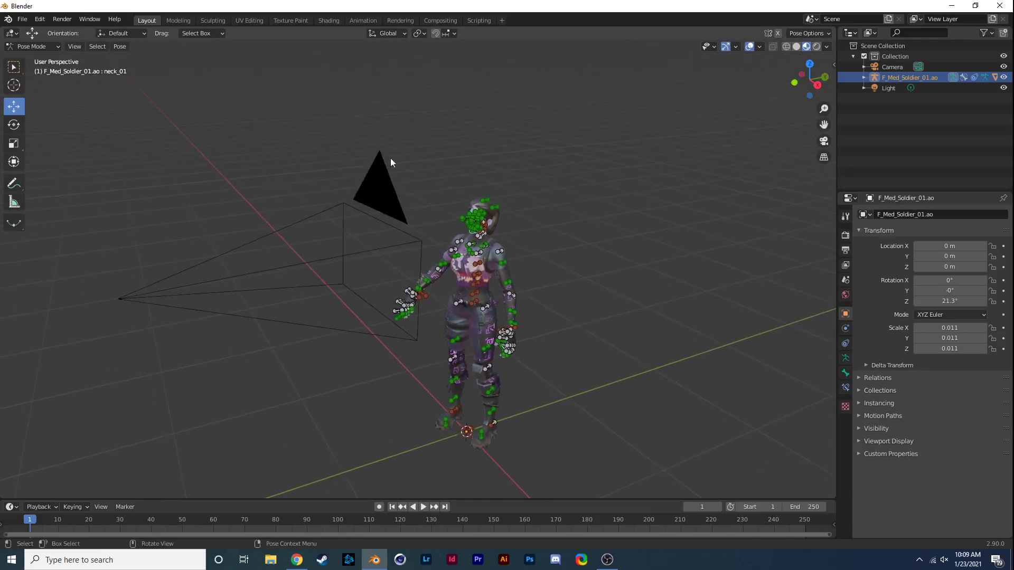
left_click(33, 46)
left_click(38, 57)
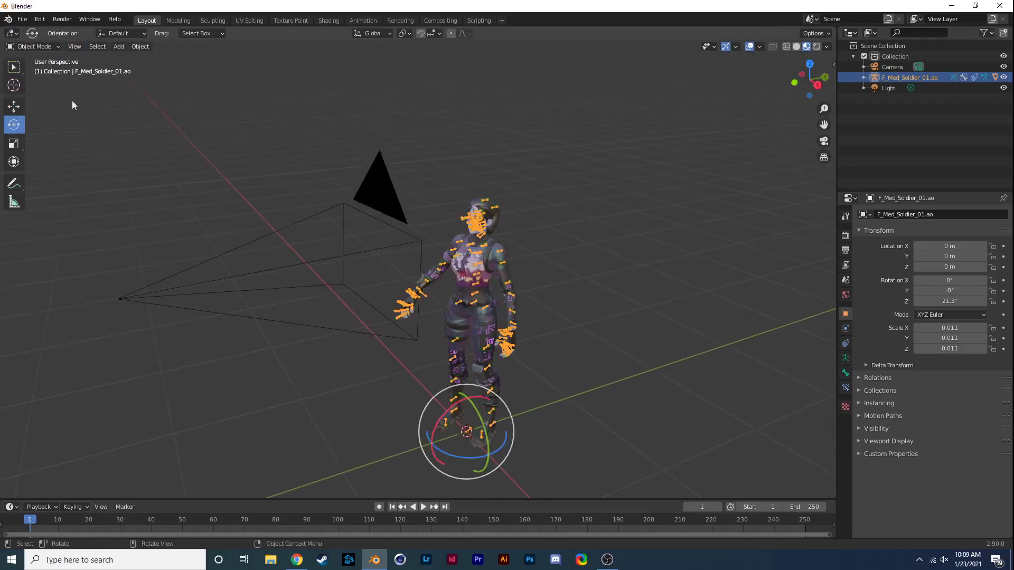
Select the camera, tilt its aim slightly upward, and check a test render
left_click(119, 299)
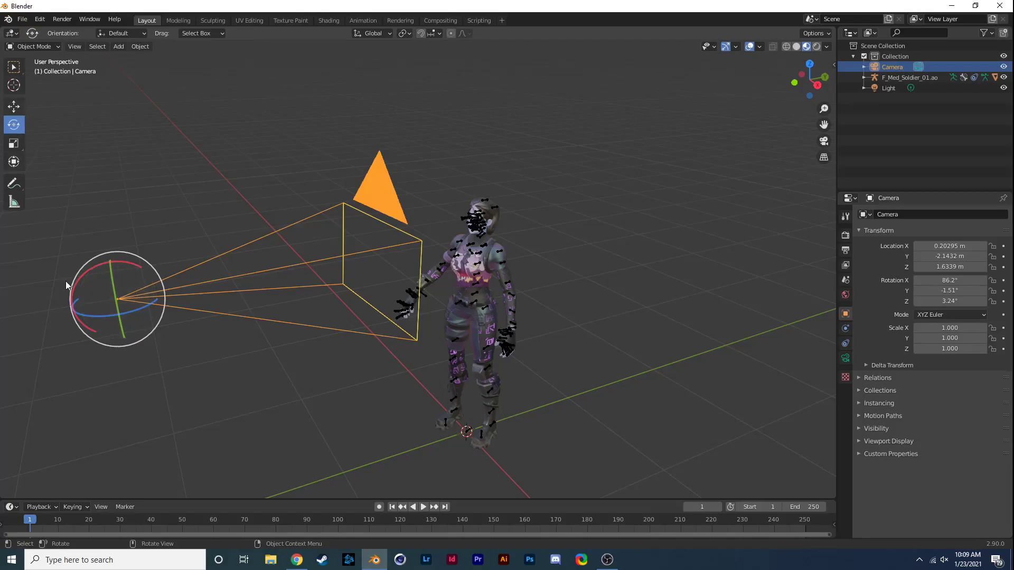
left_click_drag(79, 278, 84, 274)
left_click_drag(82, 278, 118, 327)
left_click(14, 107)
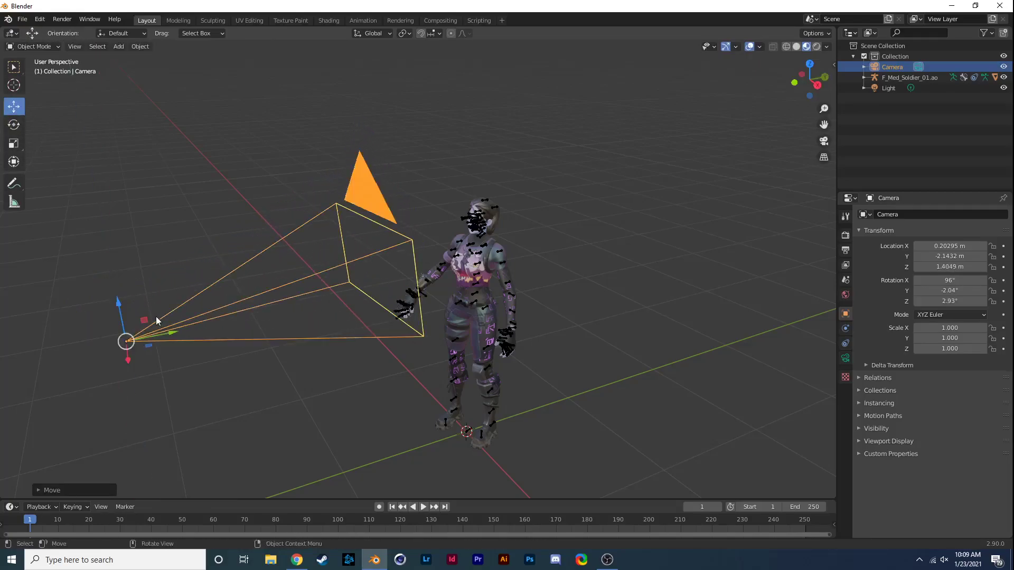
key("F12")
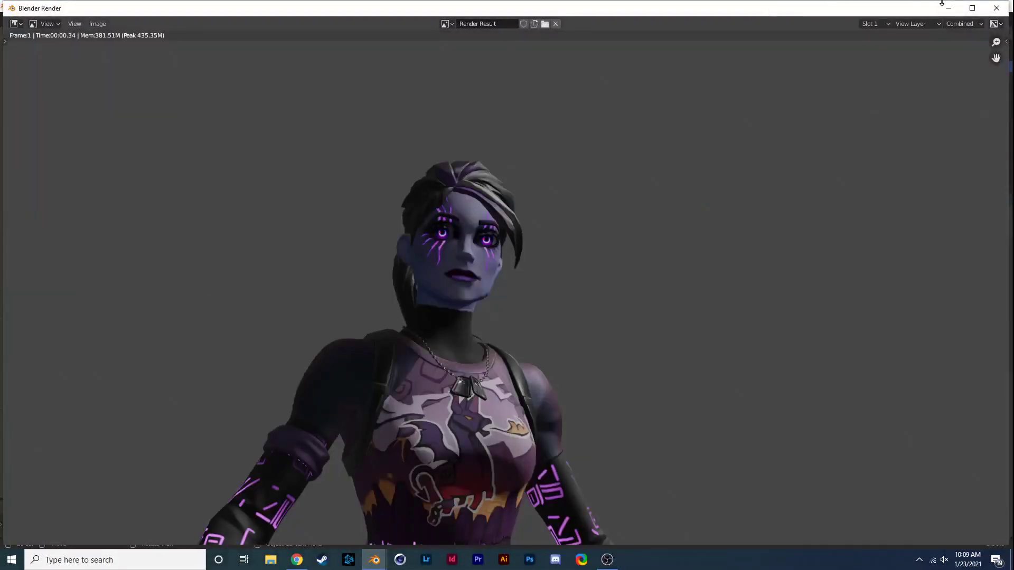
left_click(996, 7)
Move the camera closer in several passes, re-rendering until it frames the chest up at Y −1.8376 m
left_click_drag(118, 309, 151, 338)
key("F12")
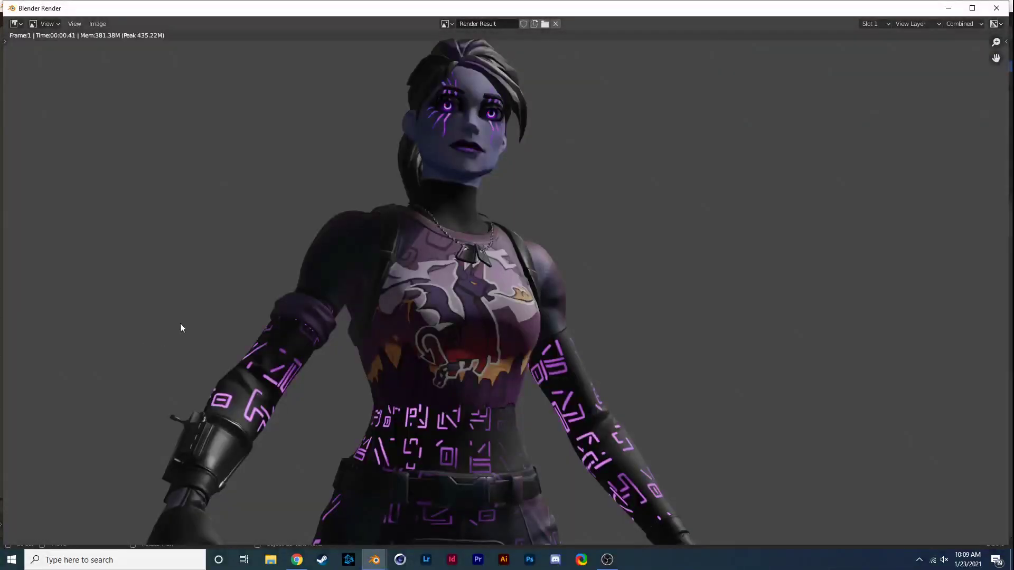
left_click(996, 8)
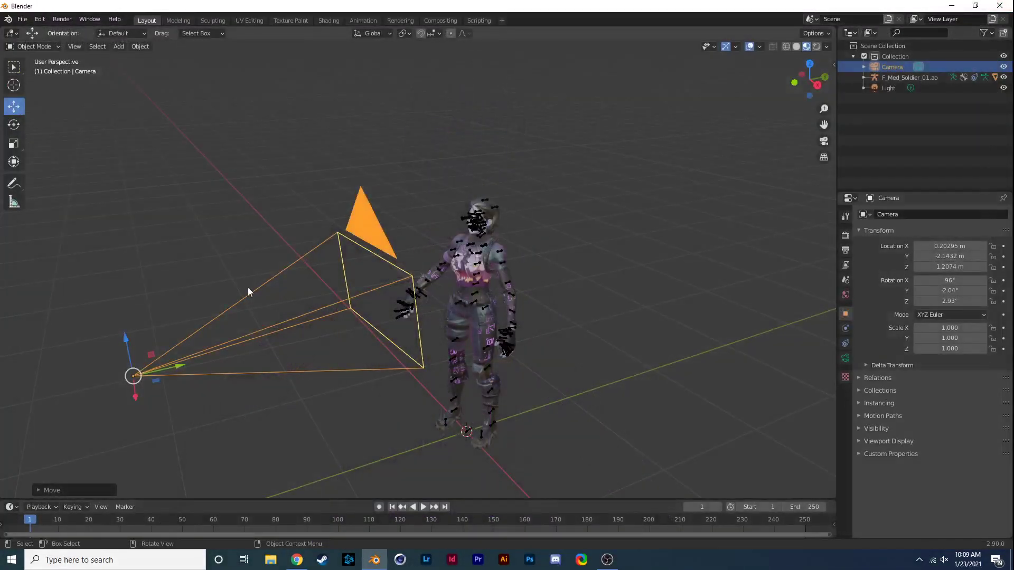
left_click_drag(174, 369, 200, 334)
key("F12")
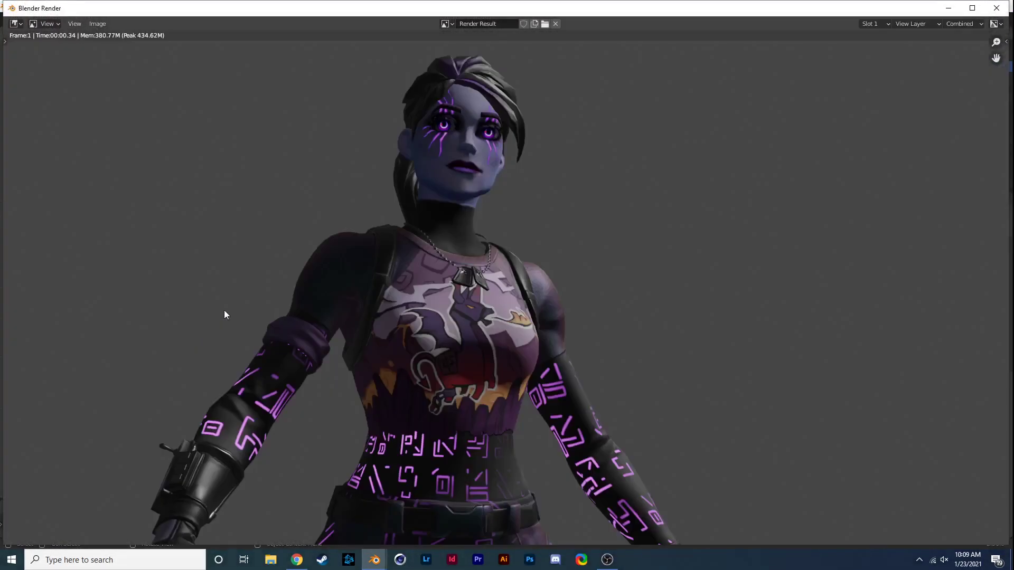
key("Escape")
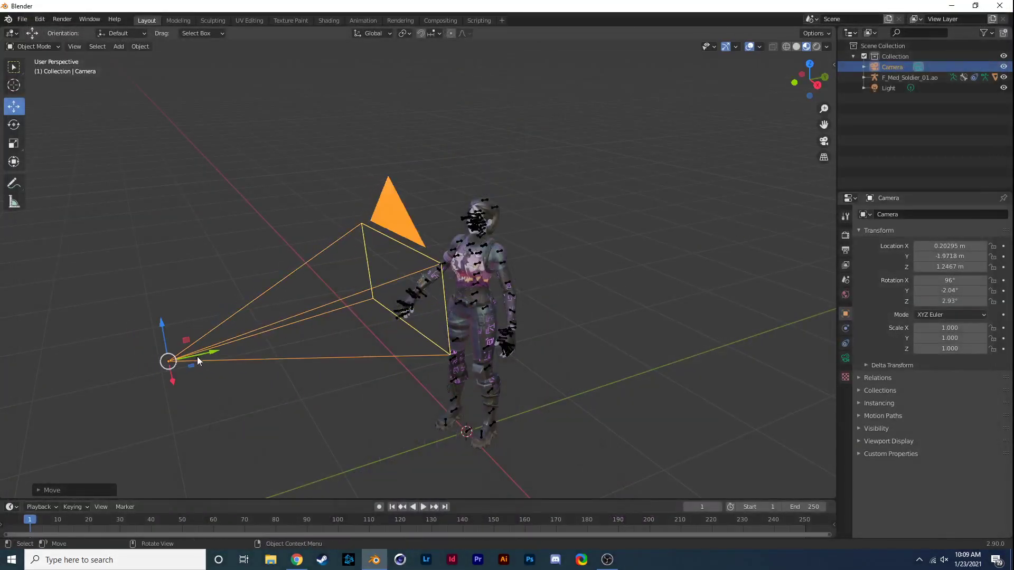
left_click_drag(168, 361, 176, 343)
key("F12")
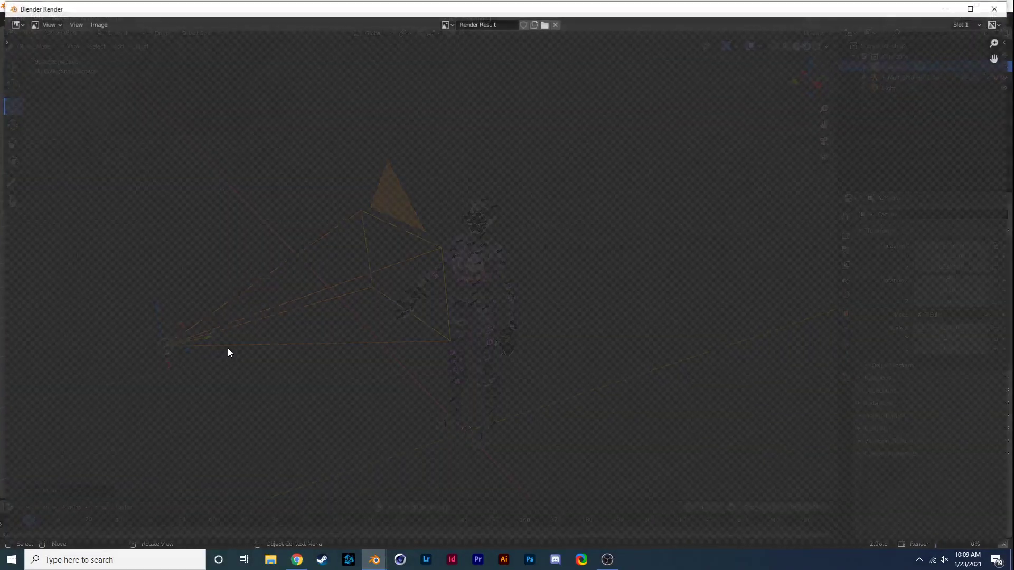
left_click(994, 9)
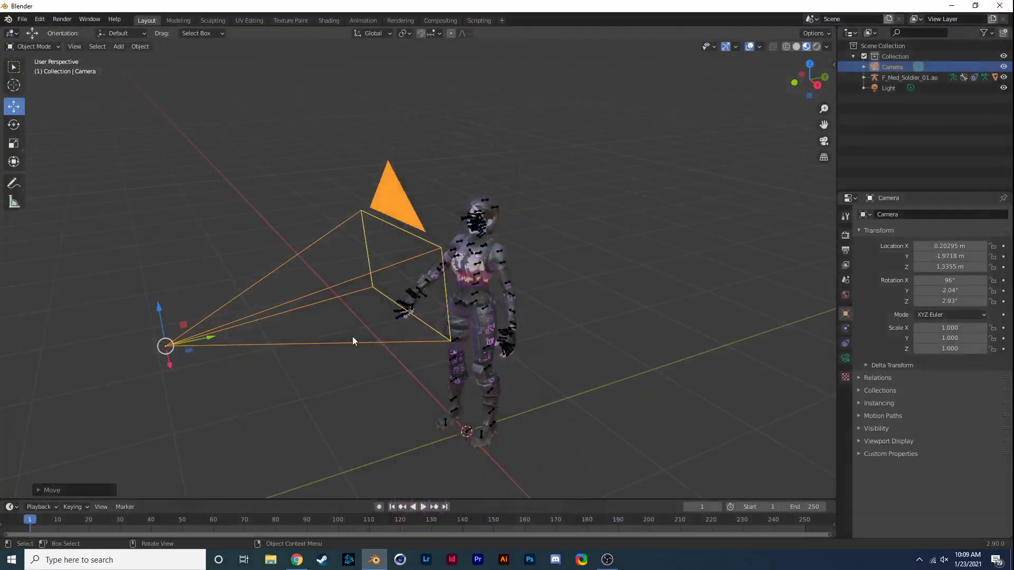
left_click_drag(209, 337, 231, 335)
key("F12")
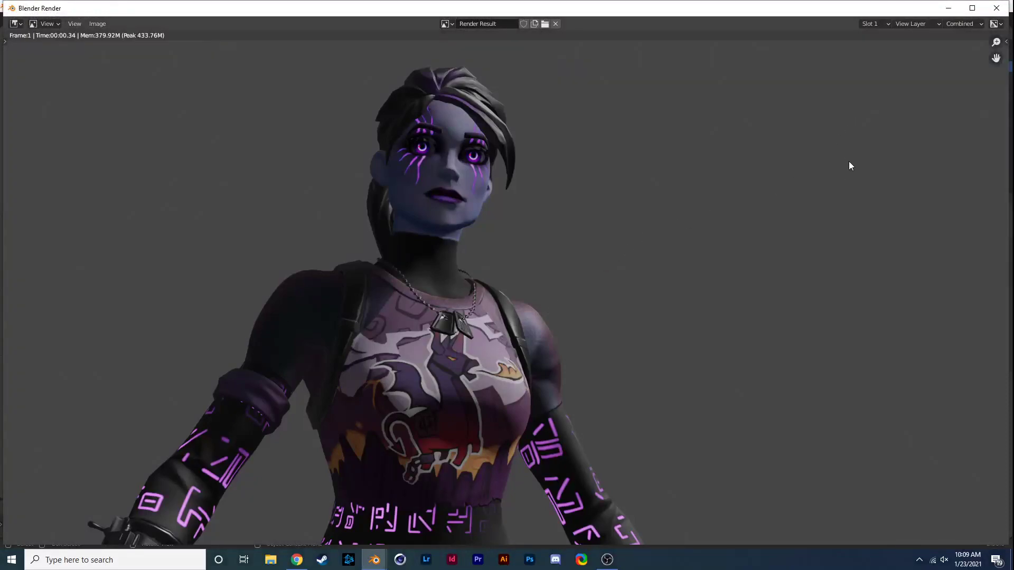
left_click(1003, 8)
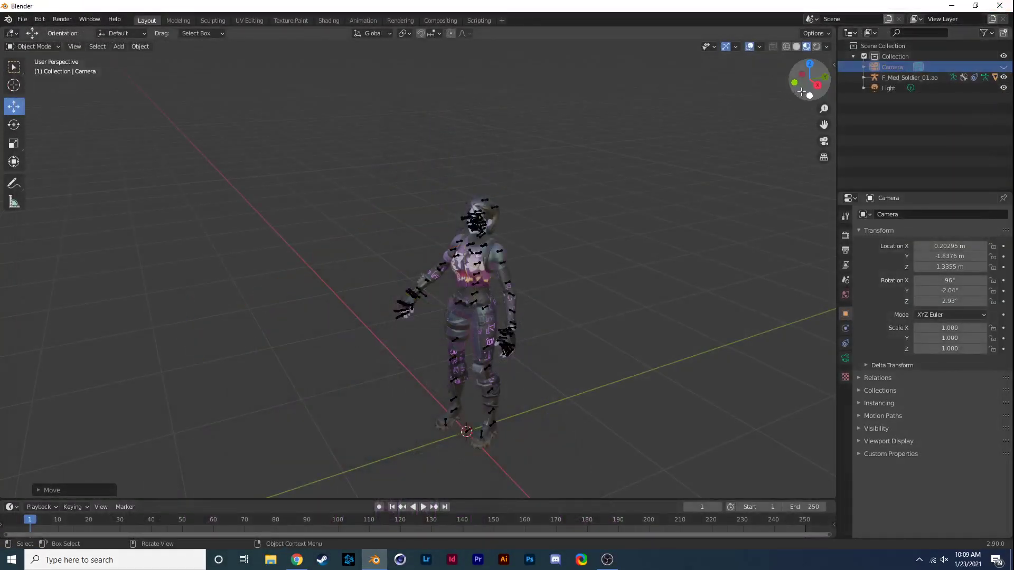
Orbit and zoom to face the character, then check a render of the camera view
left_click_drag(810, 79, 495, 131)
scroll(495, 130, "up", 3)
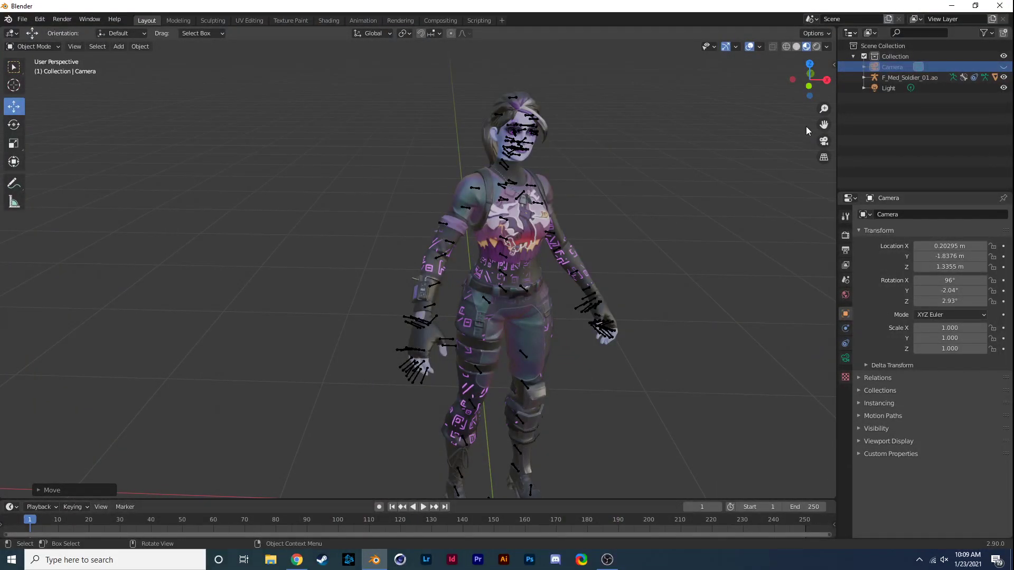
left_click_drag(824, 124, 553, 171)
scroll(553, 171, "up", 3)
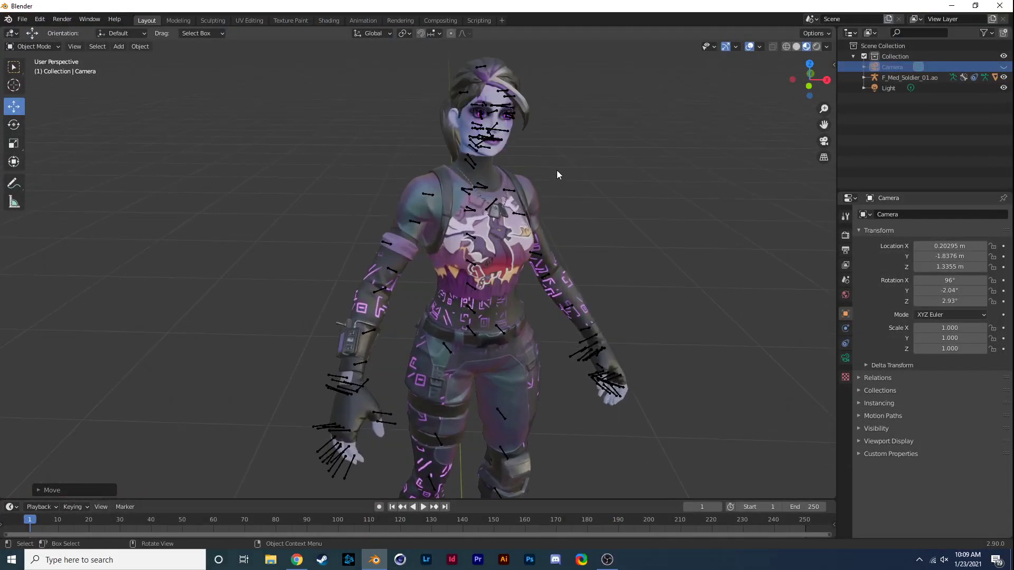
key("F12")
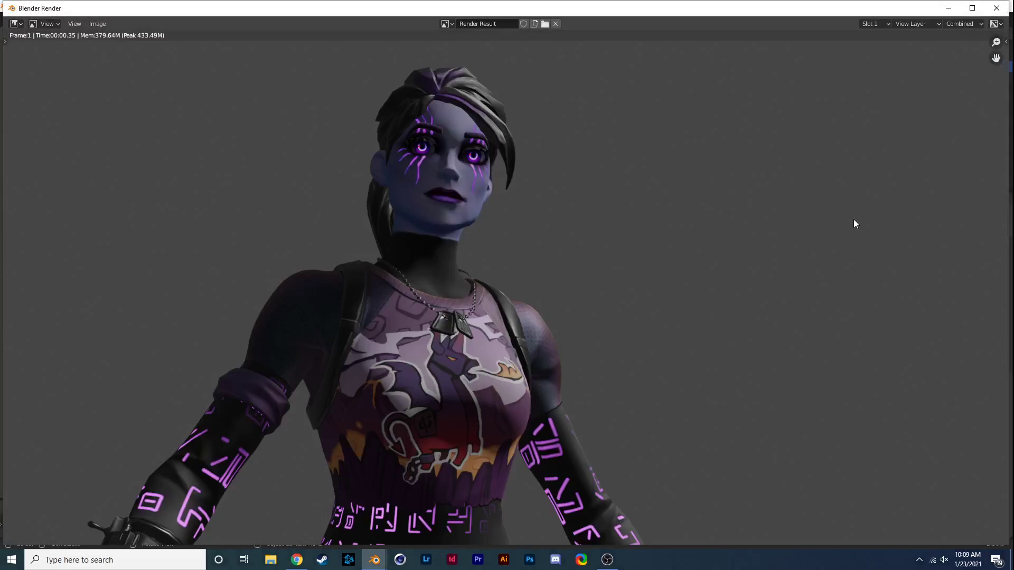
left_click(996, 8)
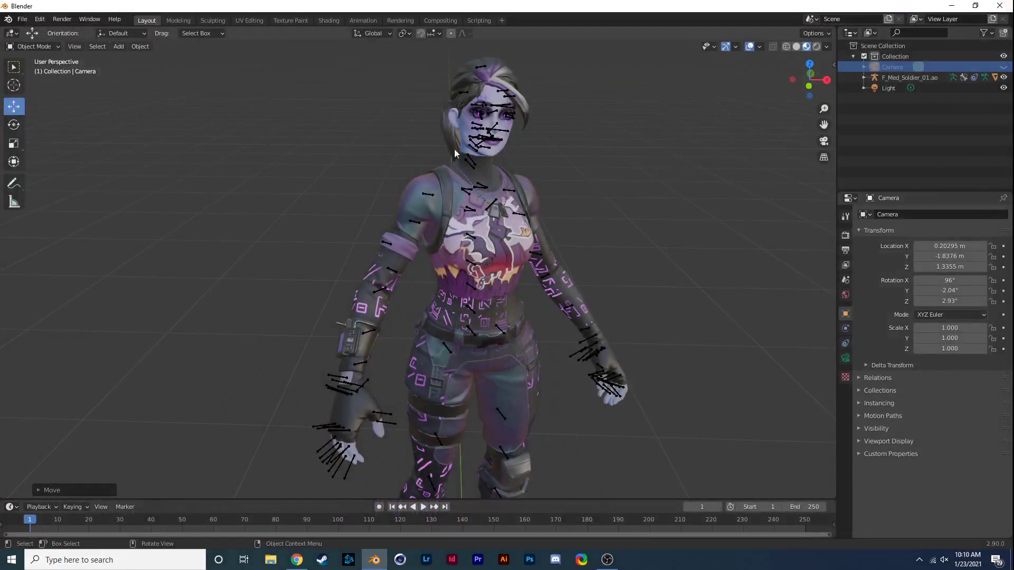
Zoom in on her head and select the armature F_Med_Soldier_01.ao
scroll(454, 149, "up", 3)
left_click_drag(823, 125, 816, 144)
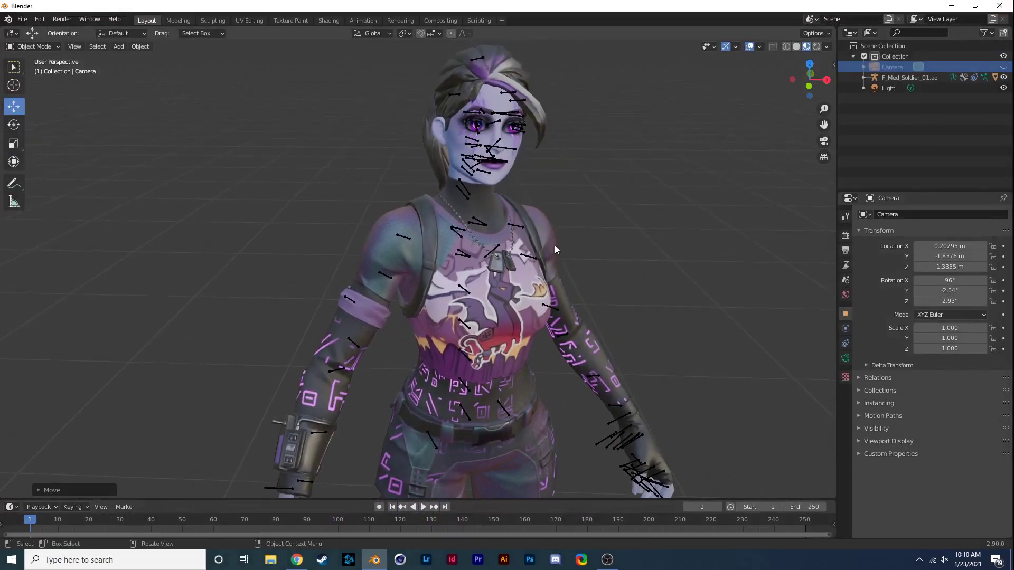
left_click(539, 238)
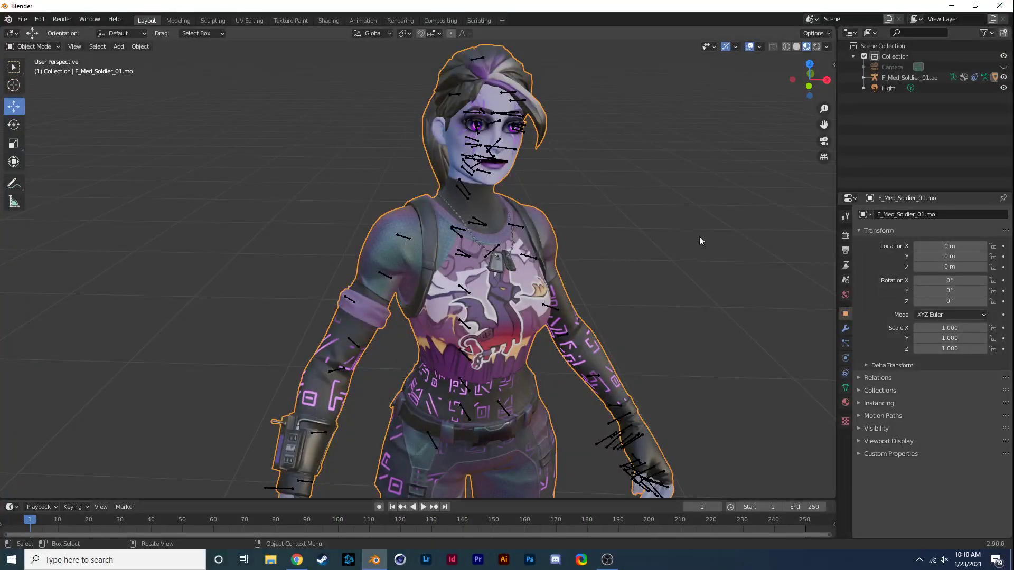
left_click_drag(811, 87, 618, 221)
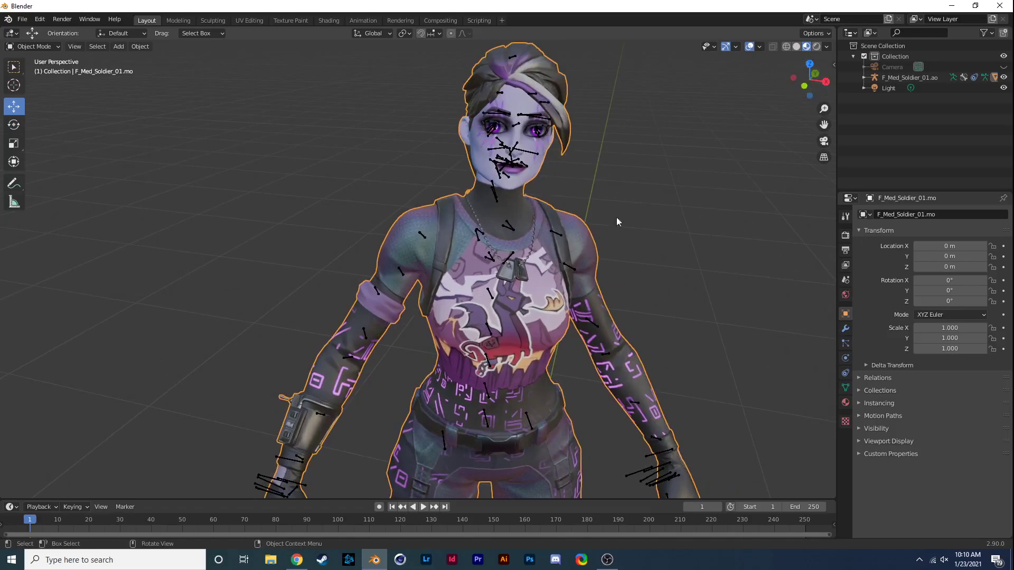
left_click(423, 237)
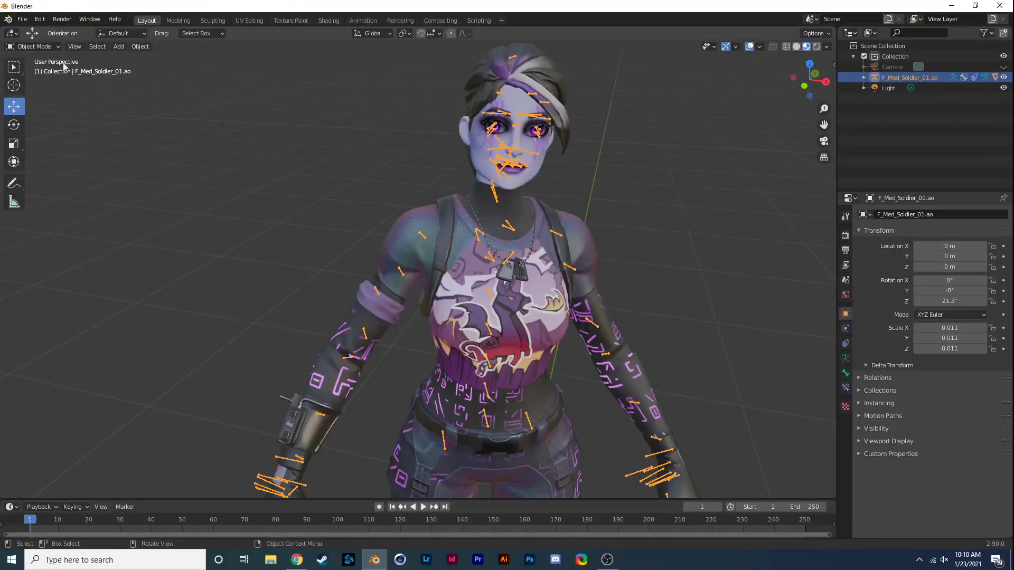
left_click(32, 46)
Enter Pose Mode, nudge upperarm_r slightly with G, and render to check the shoulder
left_click(23, 79)
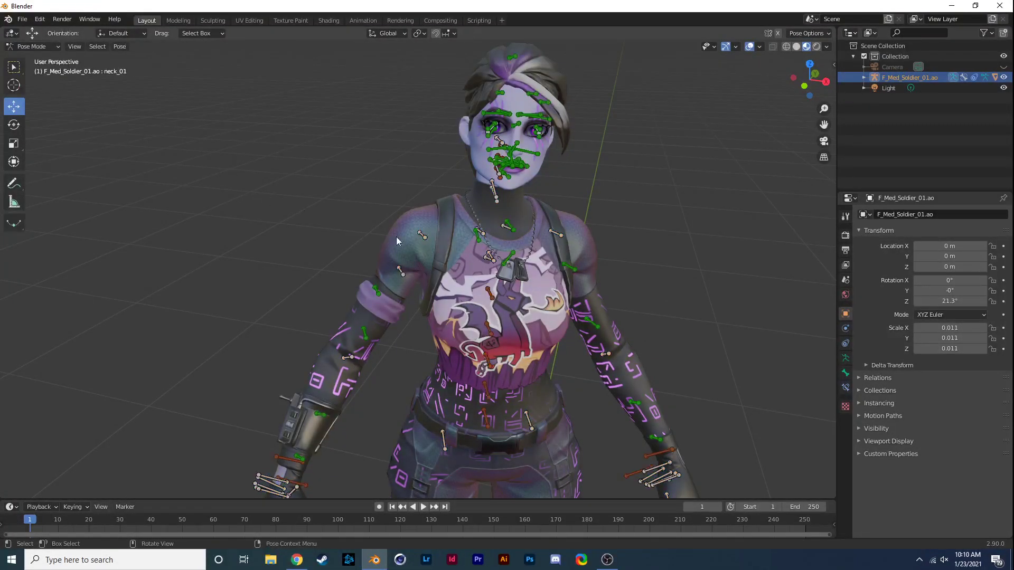
left_click(421, 236)
left_click_drag(447, 234, 414, 214)
left_click(420, 210)
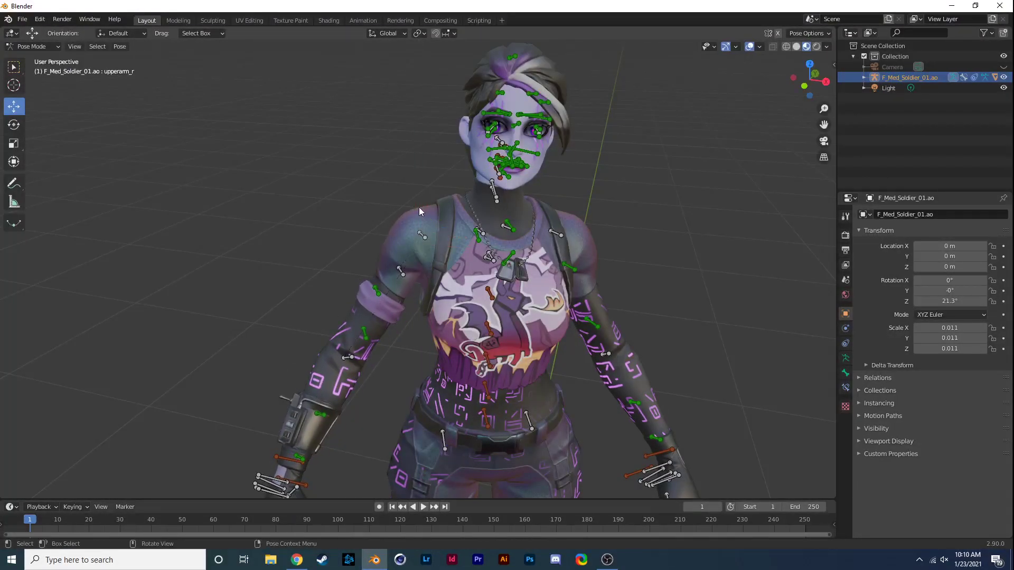
left_click(422, 237)
key("g")
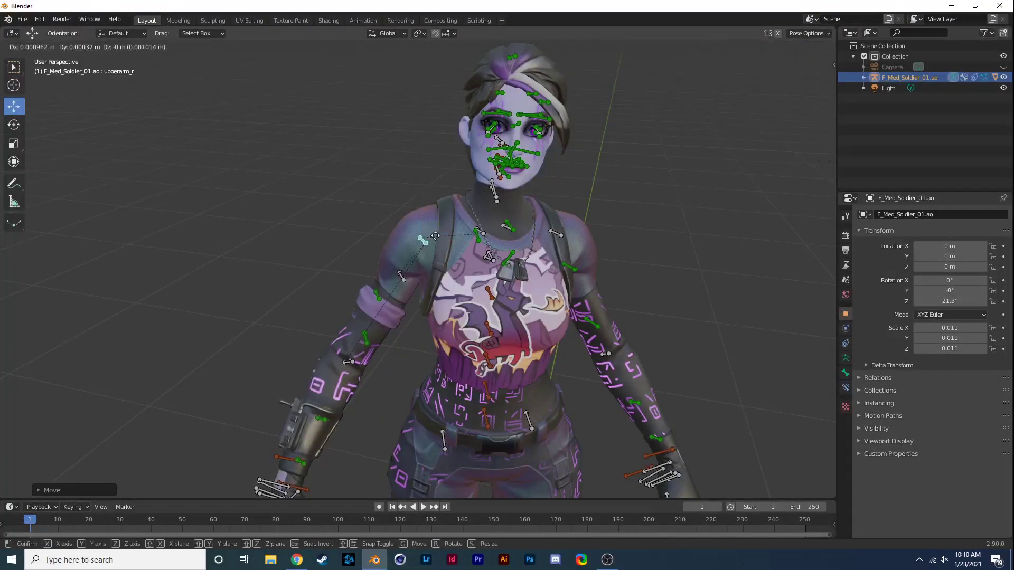
left_click(431, 238)
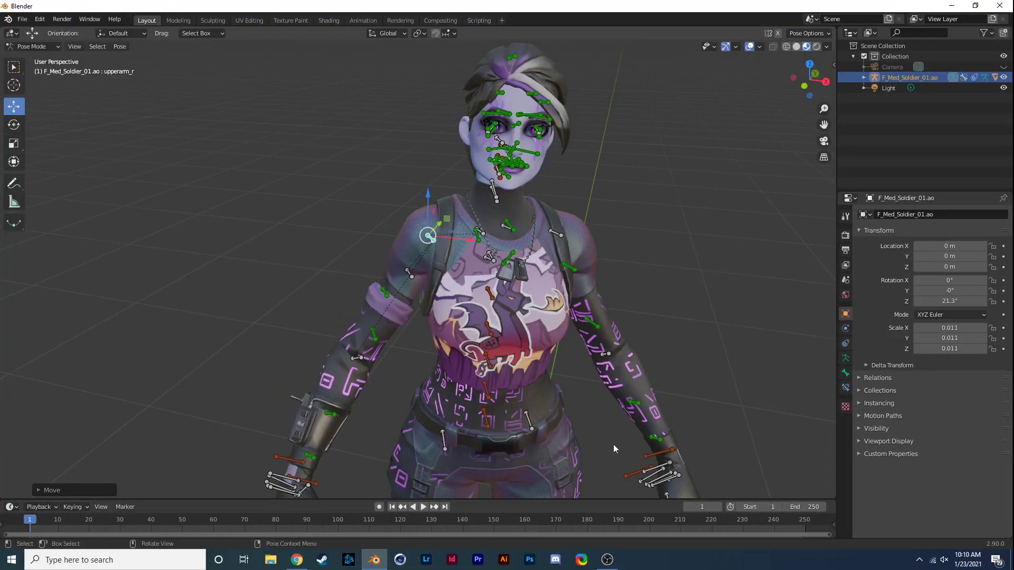
key("F12")
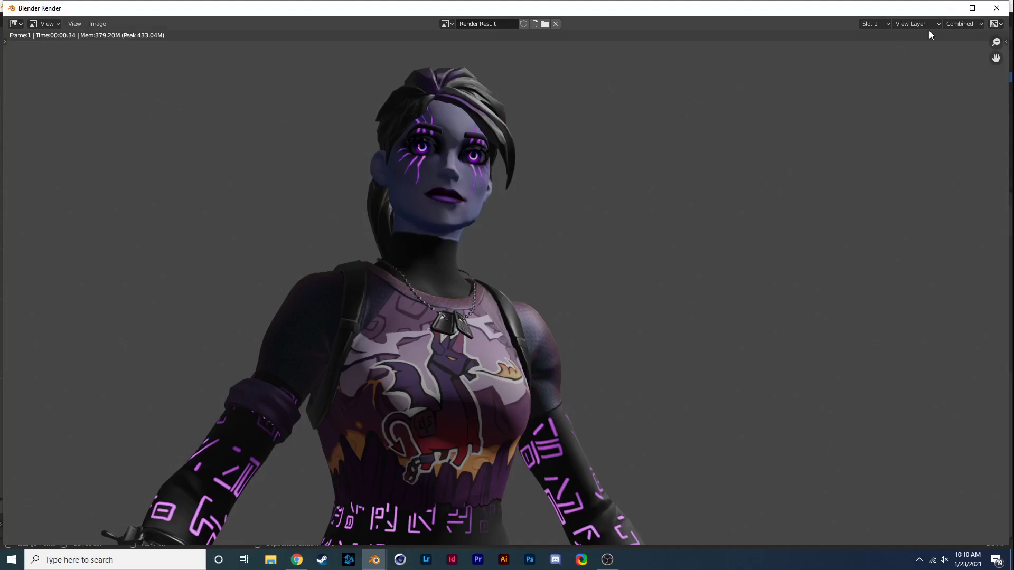
Rotate upperarm_r with the Rotate tool, constrained to the Y axis, checking with renders
left_click(996, 8)
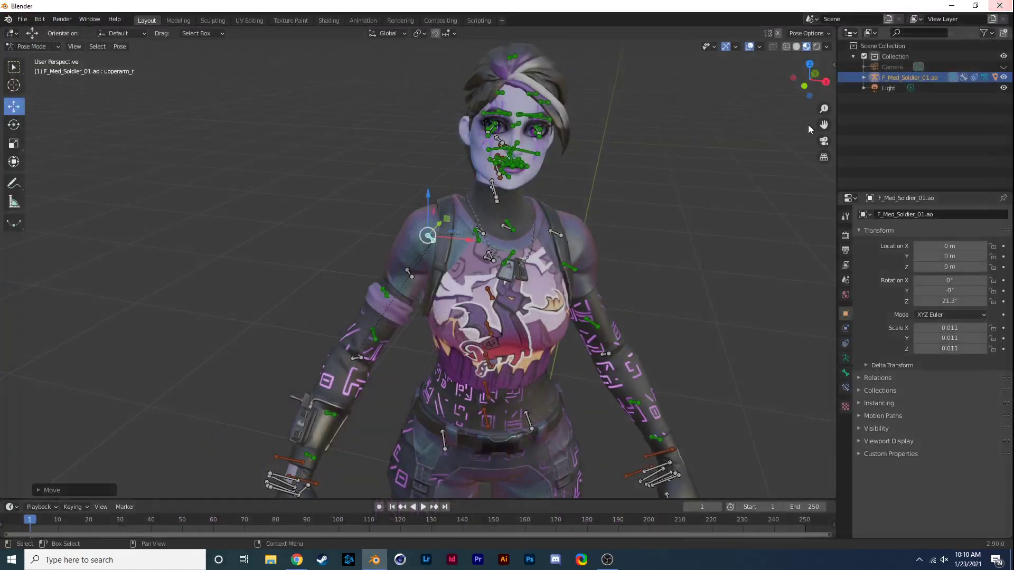
left_click(15, 125)
mouse_move(397, 231)
left_mouse_down()
mouse_move(420, 241)
mouse_move(403, 205)
mouse_move(410, 219)
left_mouse_up()
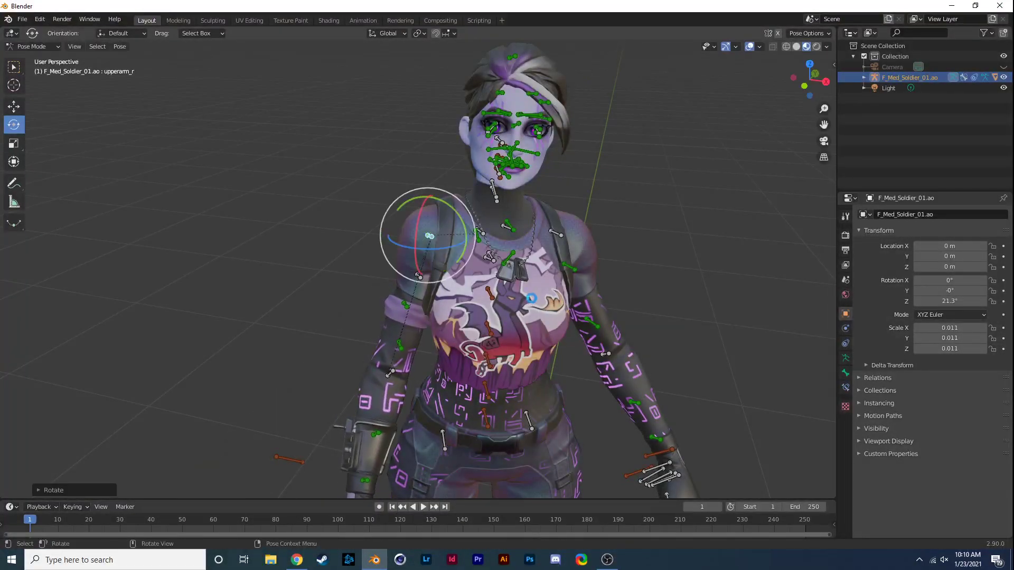
key("F12")
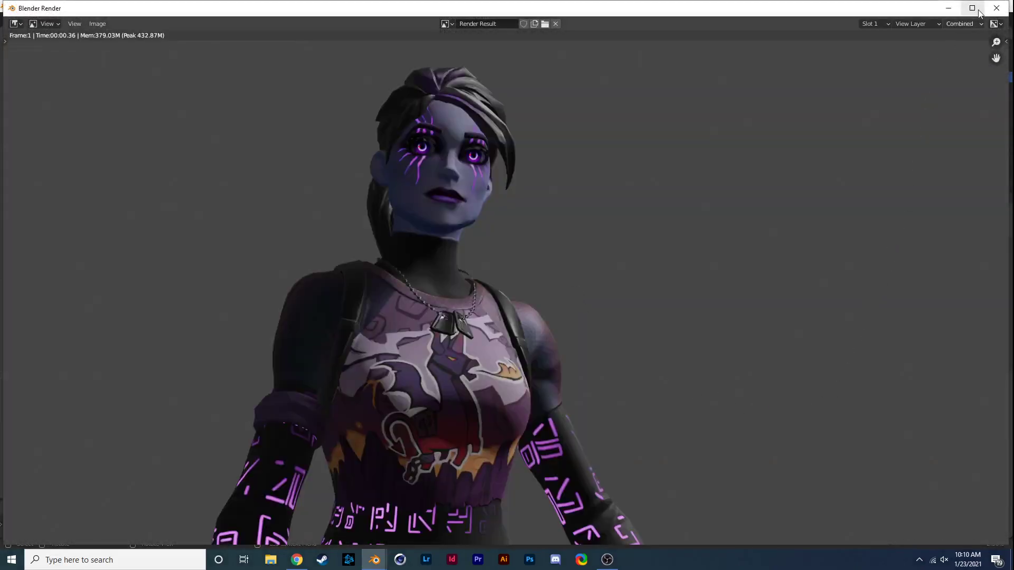
left_click(996, 8)
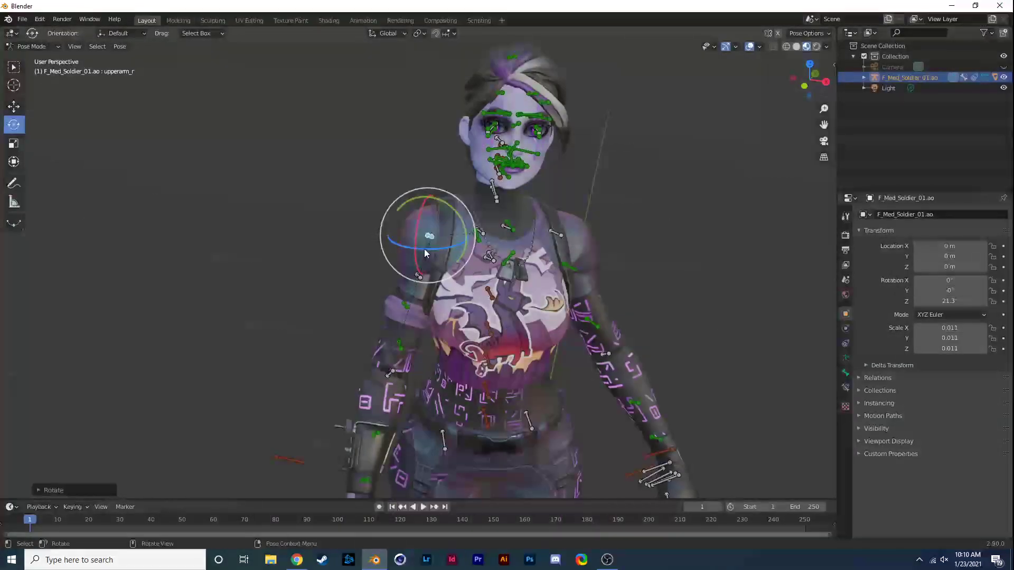
left_click_drag(414, 255, 399, 216)
key("z")
key("y")
key("F12")
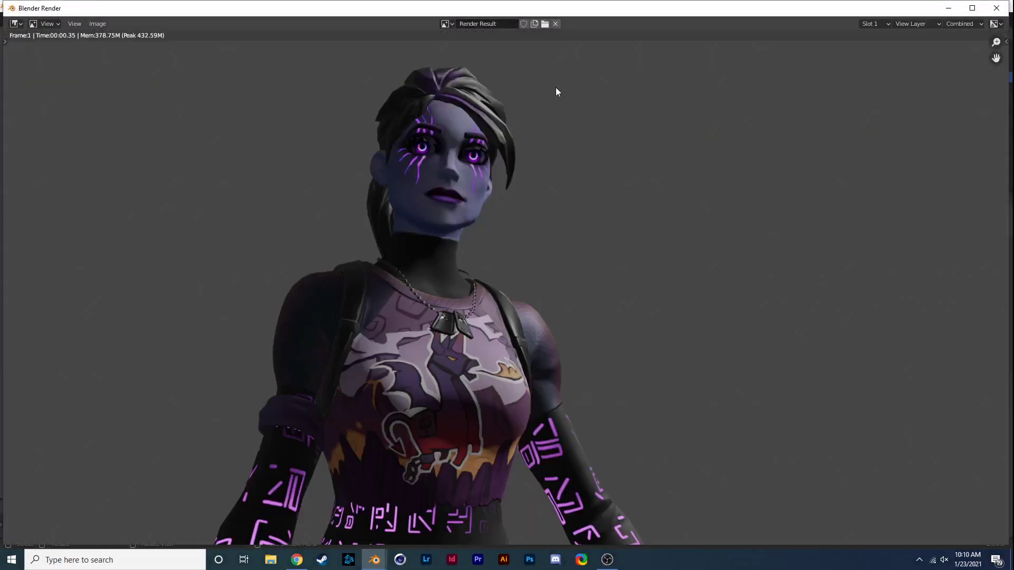
left_click(996, 7)
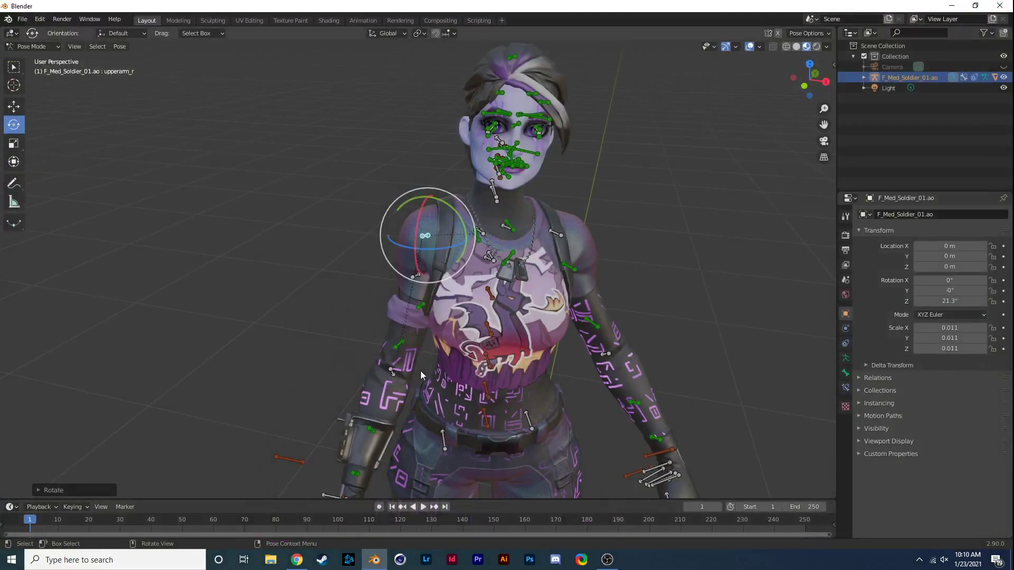
Trackball-rotate lowerarm_r to raise the hand beside her head and render the pose
left_click(395, 369)
left_click_drag(395, 370, 402, 349)
key("r")
key("r")
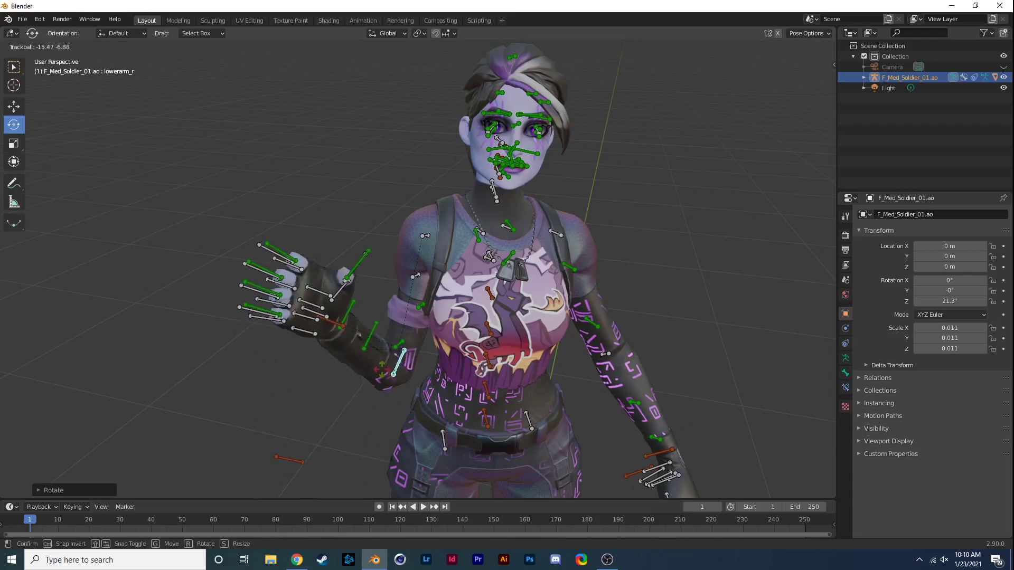
left_click(392, 353)
key("F12")
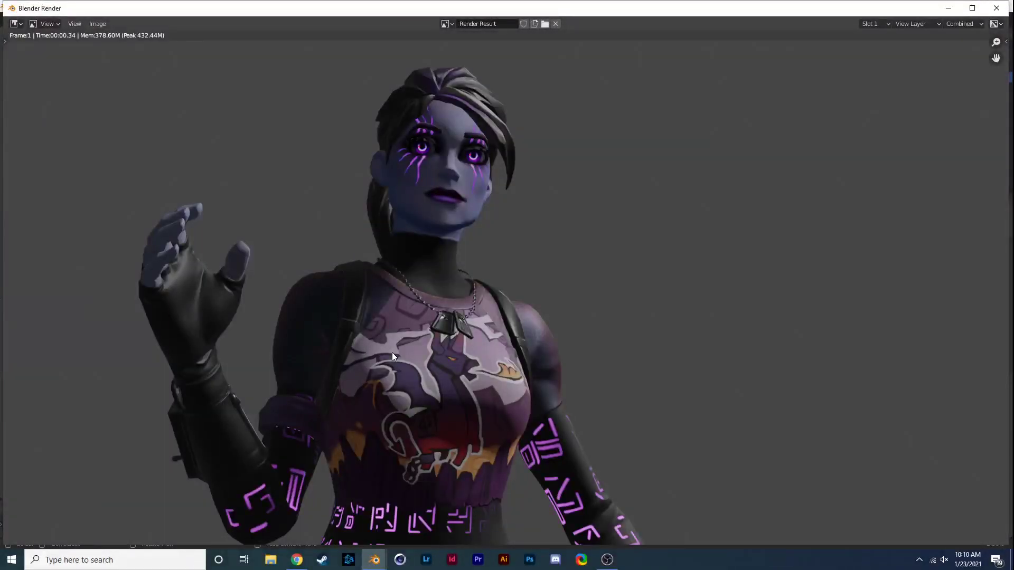
Rotate the left upper arm bone upperarm_l about 13 degrees and test-render the pose
left_click(998, 9)
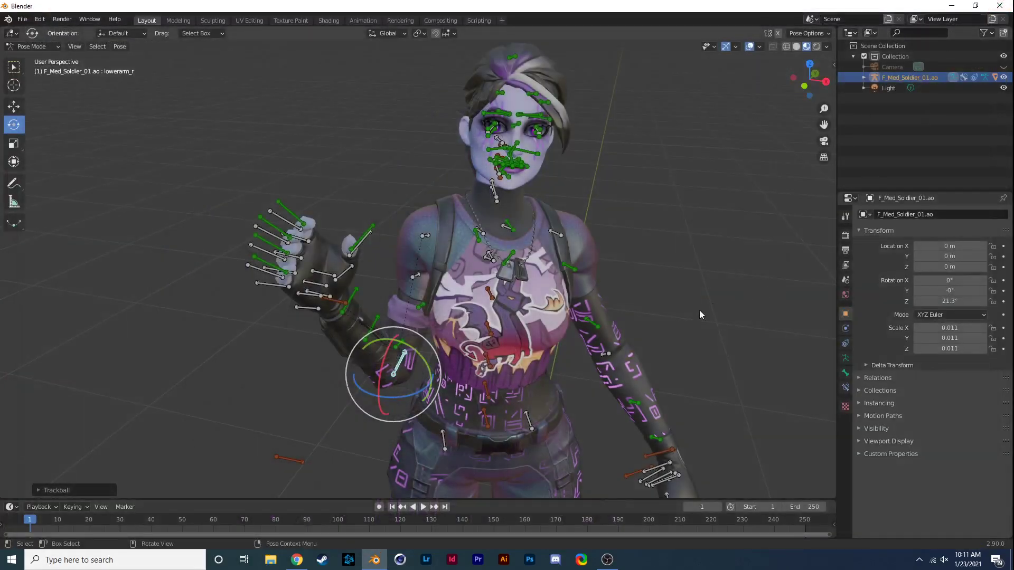
left_click(561, 235)
left_click_drag(563, 244, 586, 235)
left_click(14, 106)
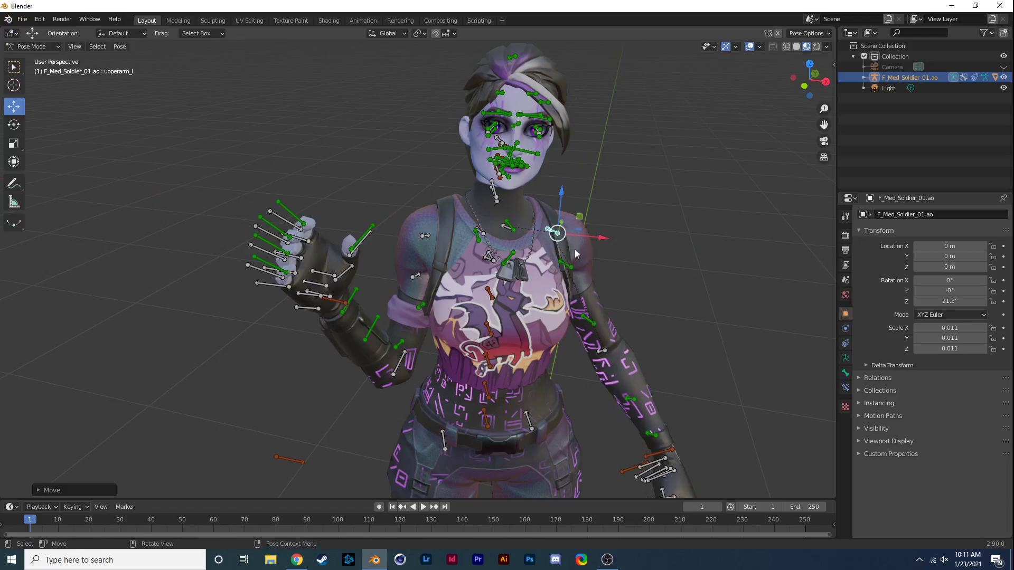
left_click(14, 124)
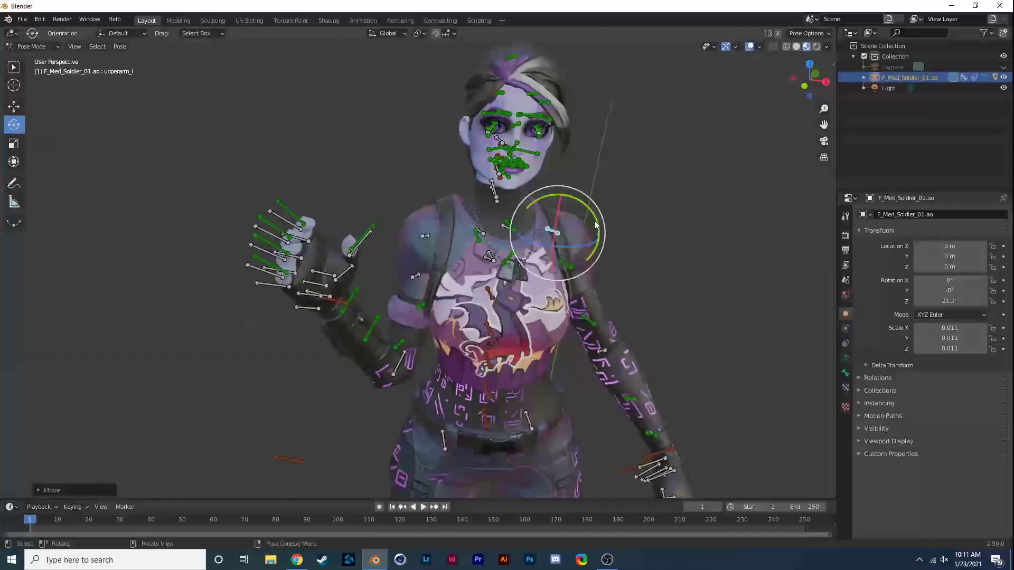
left_click_drag(595, 224, 591, 233)
key("F12")
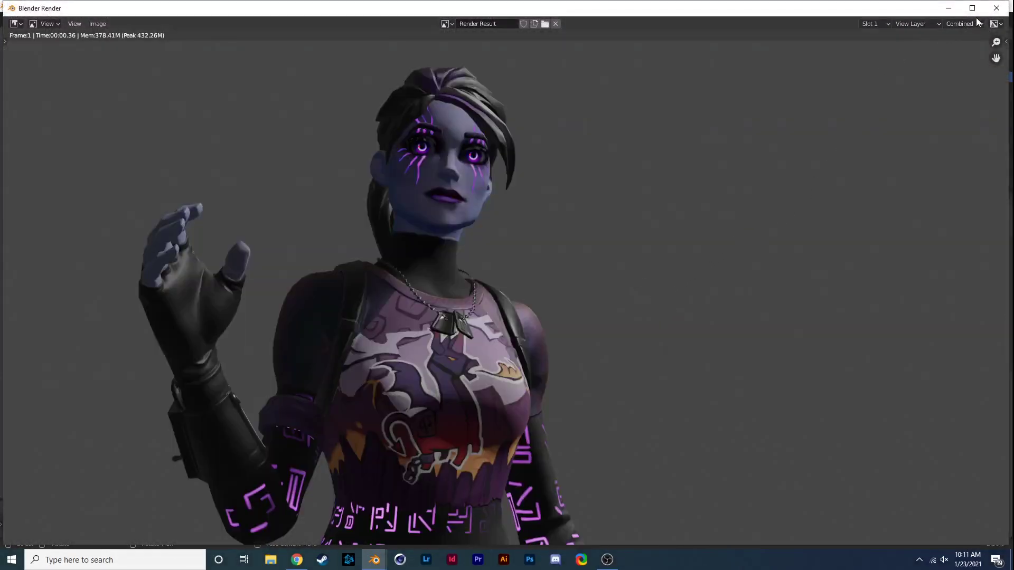
Freely rotate the left forearm bone lowerarm_l and render a preview of the pose
left_click(996, 8)
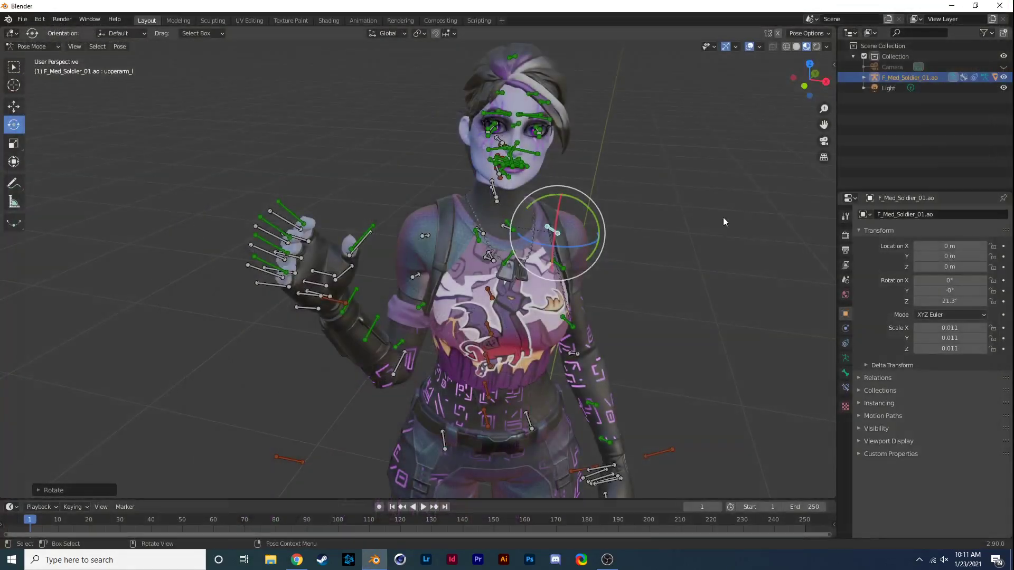
left_click(582, 353)
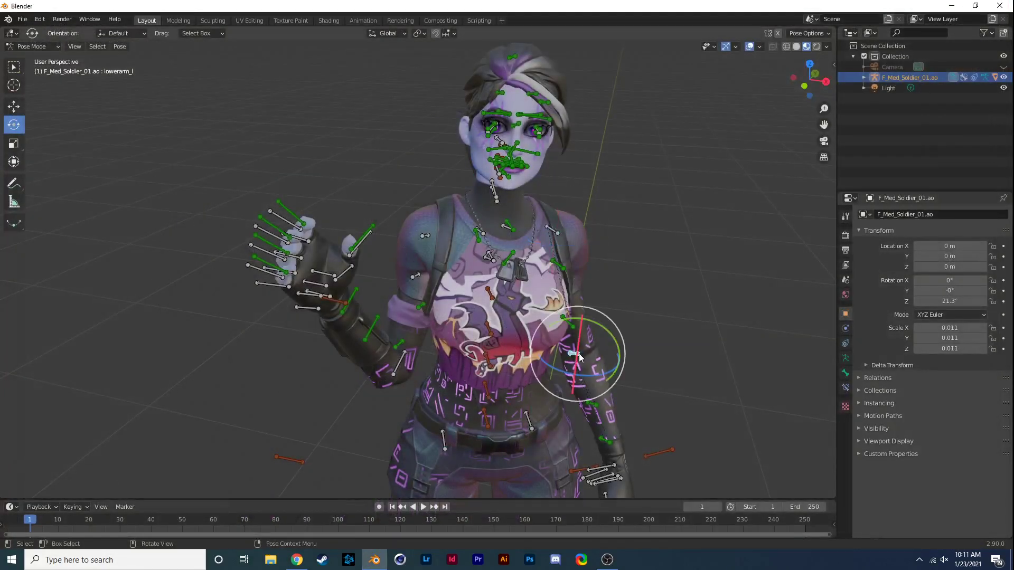
key("r")
key("r")
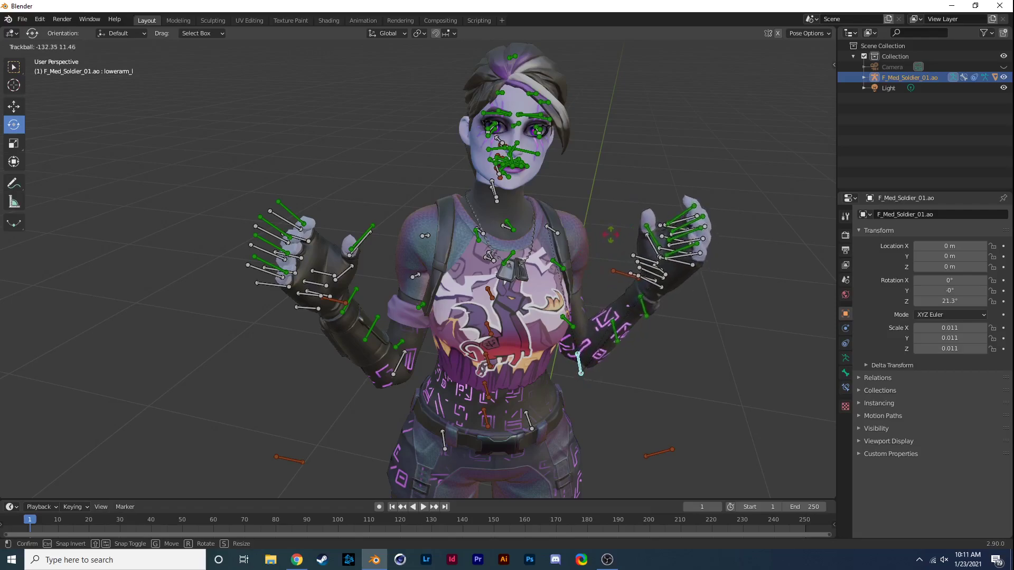
left_click(617, 254)
key("F12")
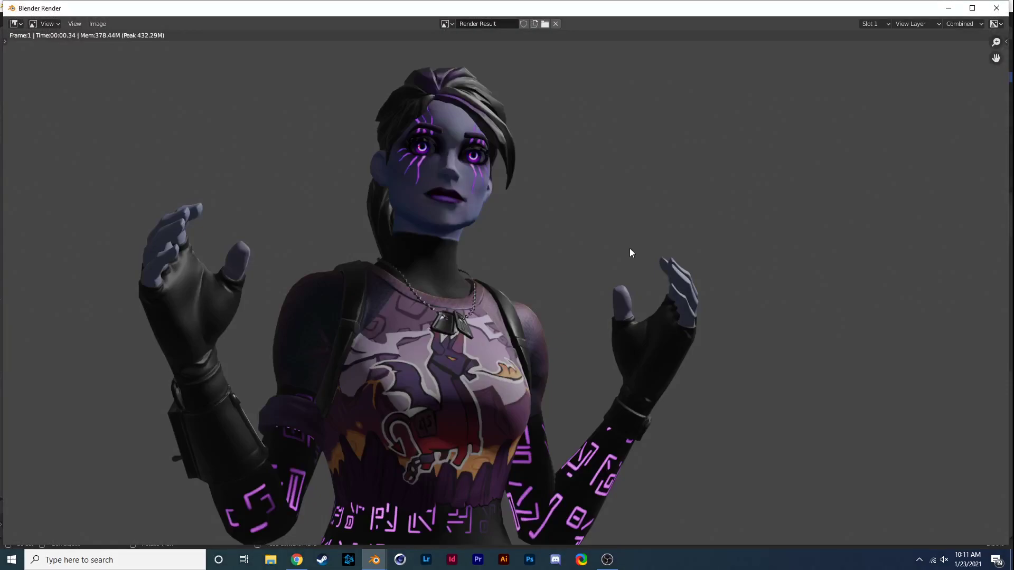
Twist lowerarm_l around its axis with the blue rotate ring and re-render to check
left_click(997, 8)
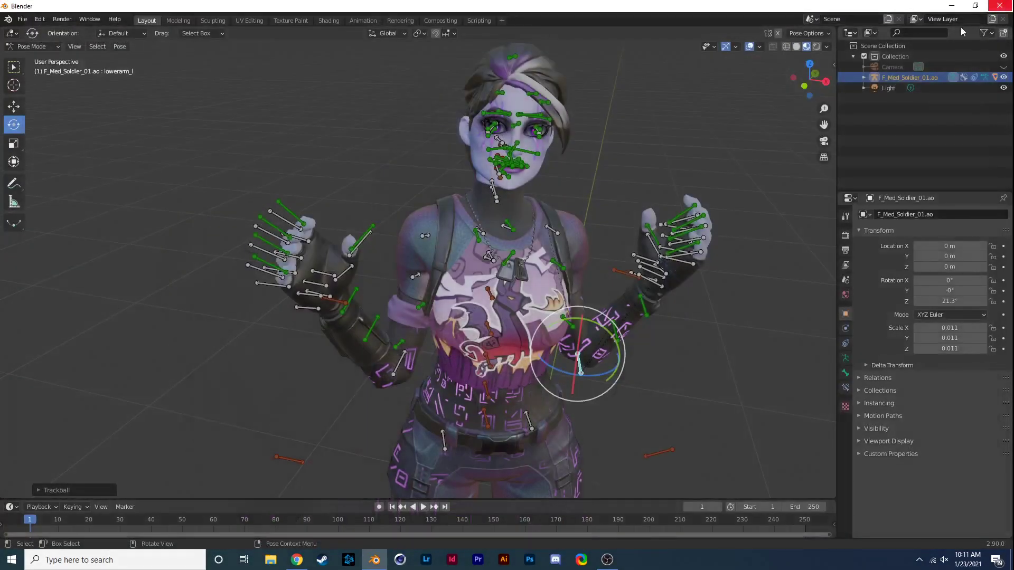
left_click_drag(549, 366, 547, 336)
key("F12")
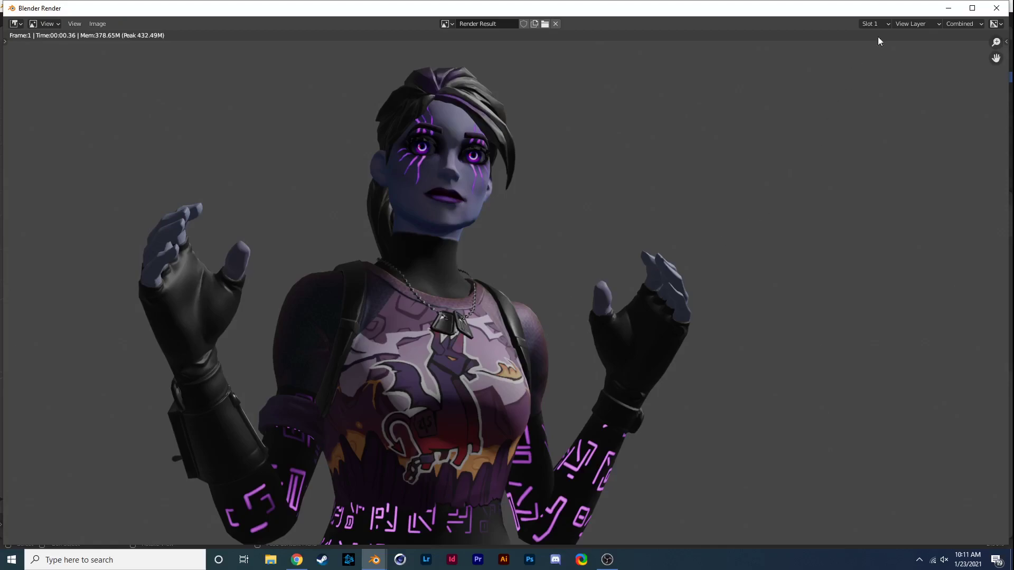
Orbit around the character and select the lowerarm_twist_01_l bone
left_click(996, 8)
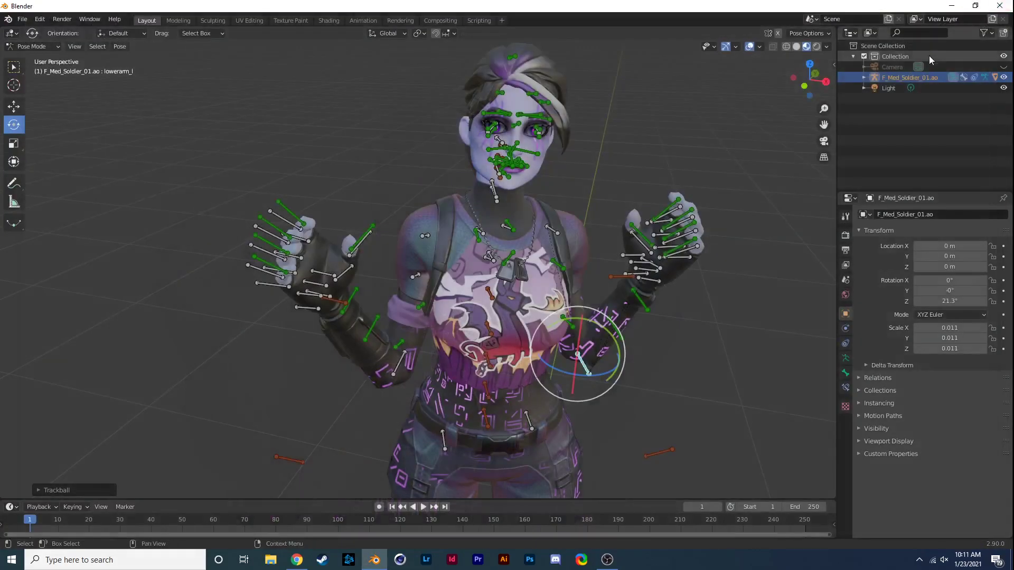
left_click_drag(808, 79, 695, 302)
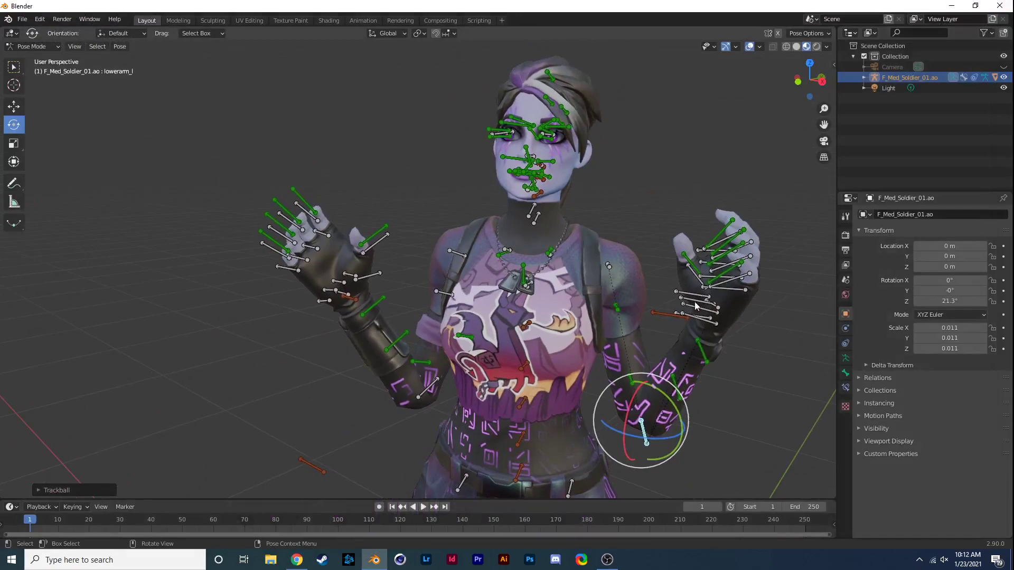
left_click(701, 344)
Rotate the lowerarm_twist_01_l and weapon_l bones around the global Z axis
key("r")
key("r")
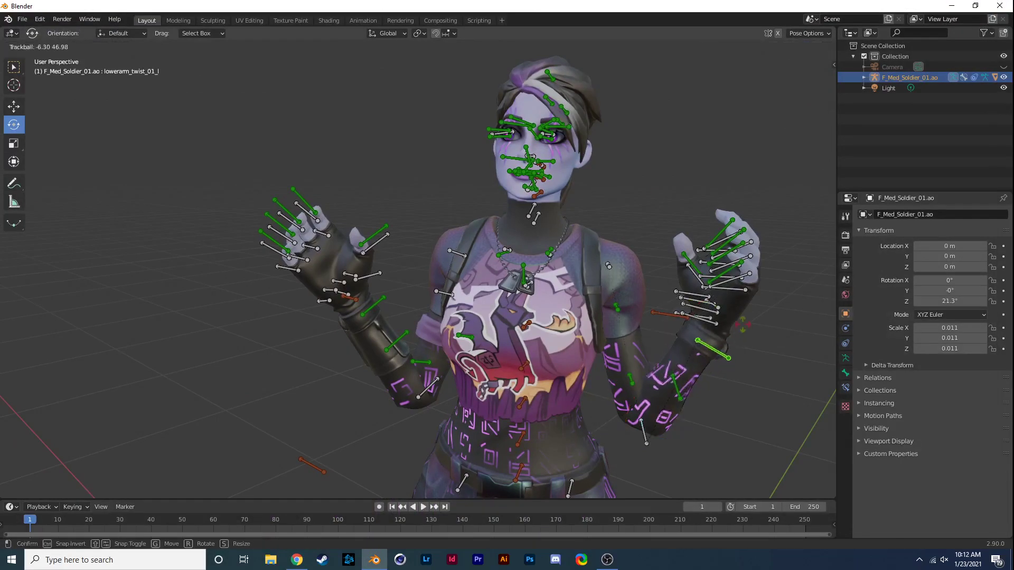
key("r")
key("z")
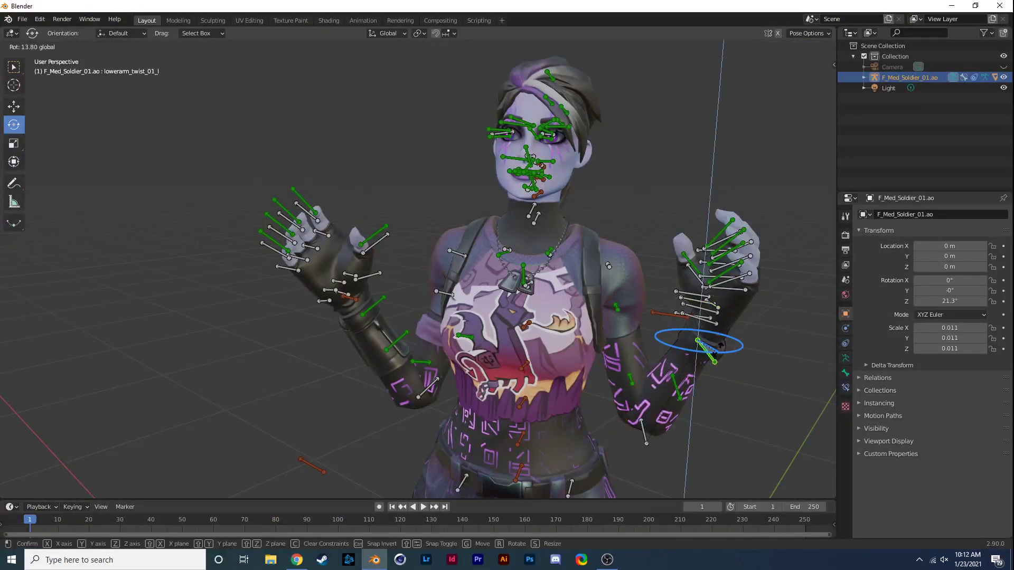
left_click(715, 338)
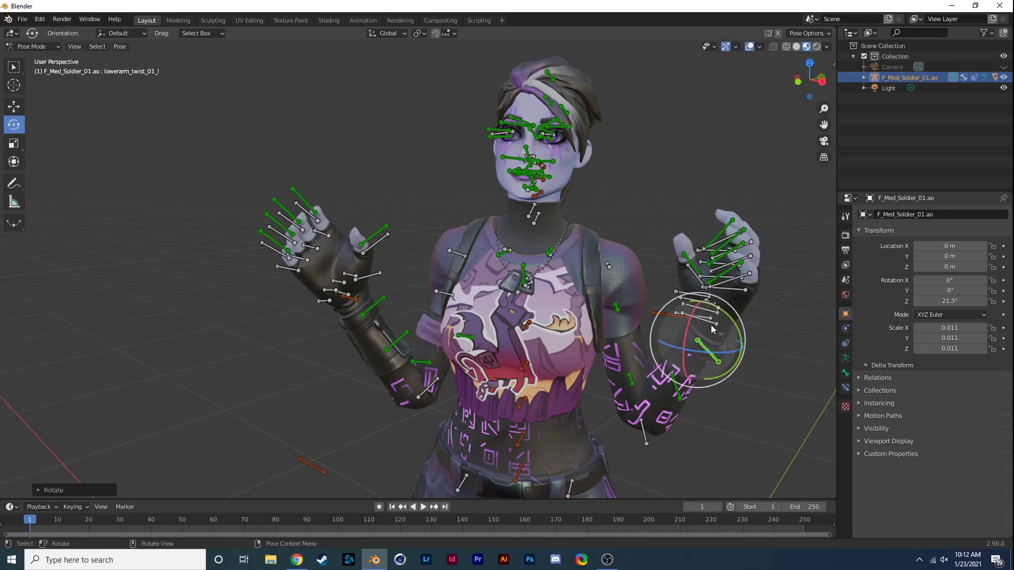
left_click(702, 318)
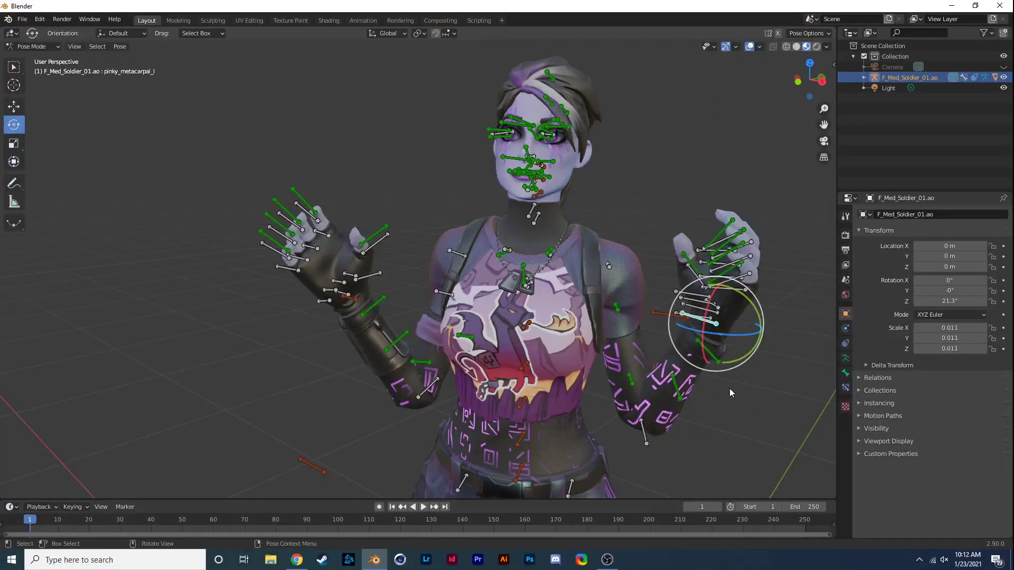
left_click(677, 319)
key("r")
key("z")
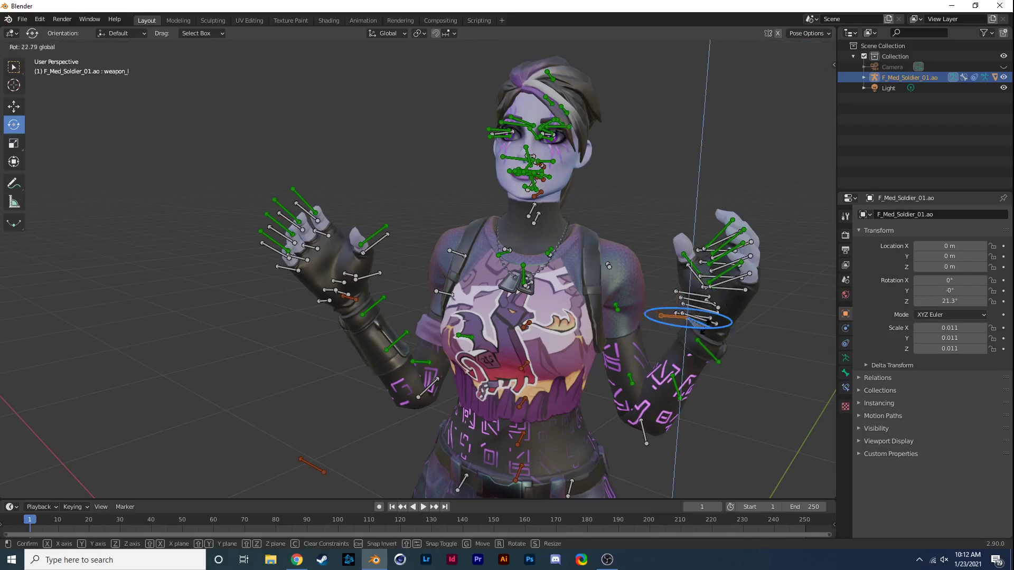
left_click(708, 320)
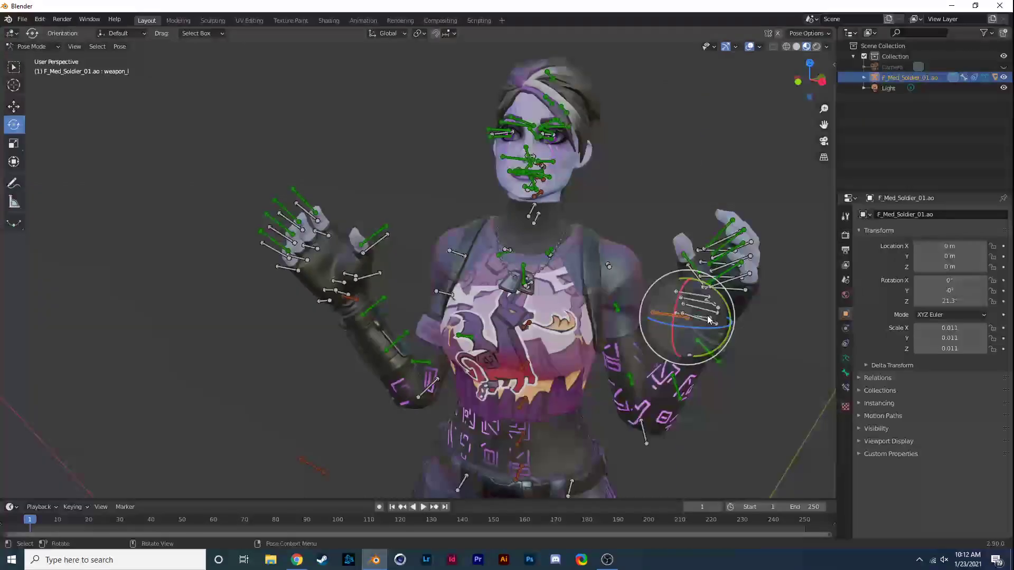
Freely rotate the left hand bone hand_l and check the pose in a test render
left_click(708, 320)
key("r")
key("r")
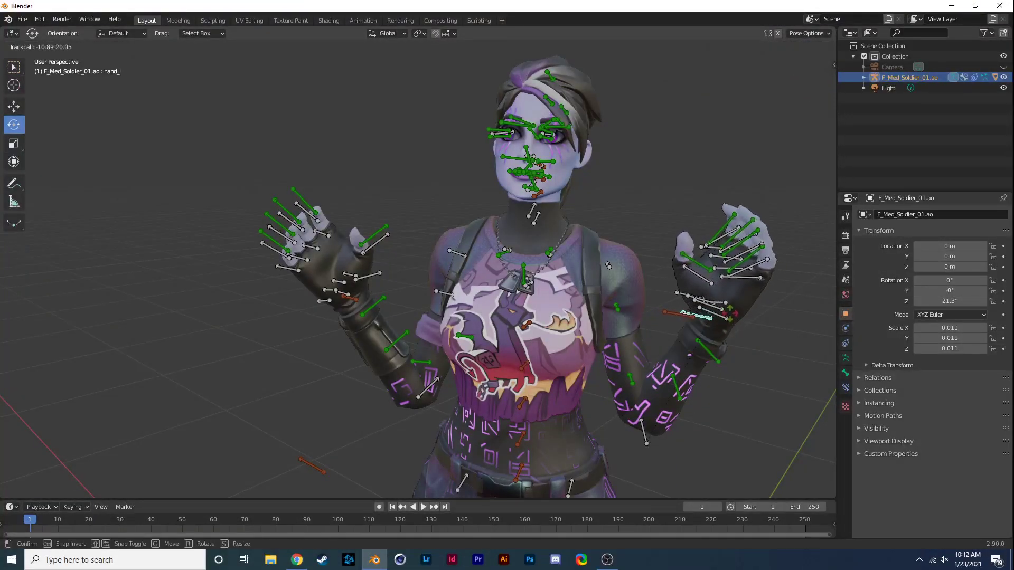
left_click(764, 328)
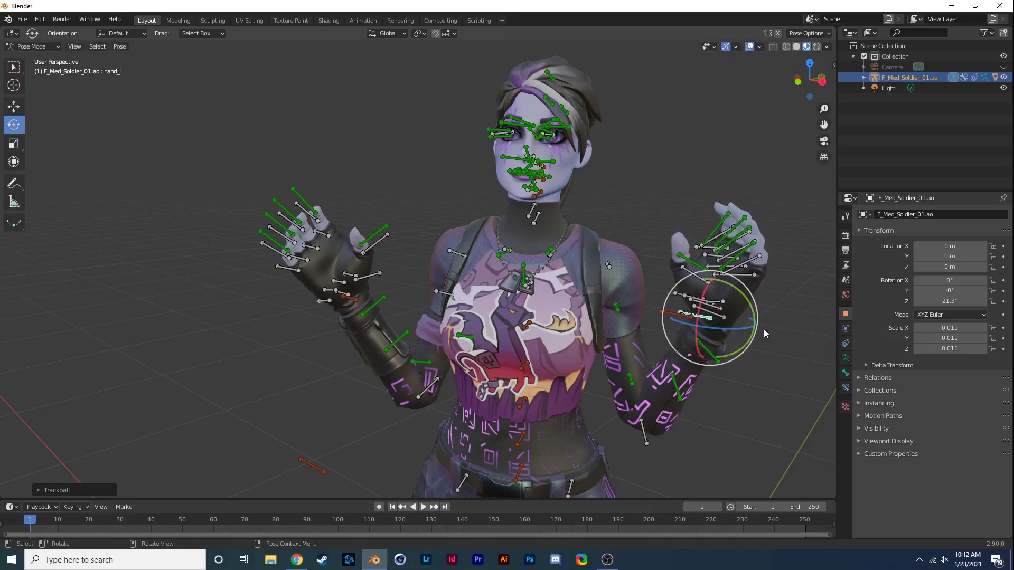
key("F12")
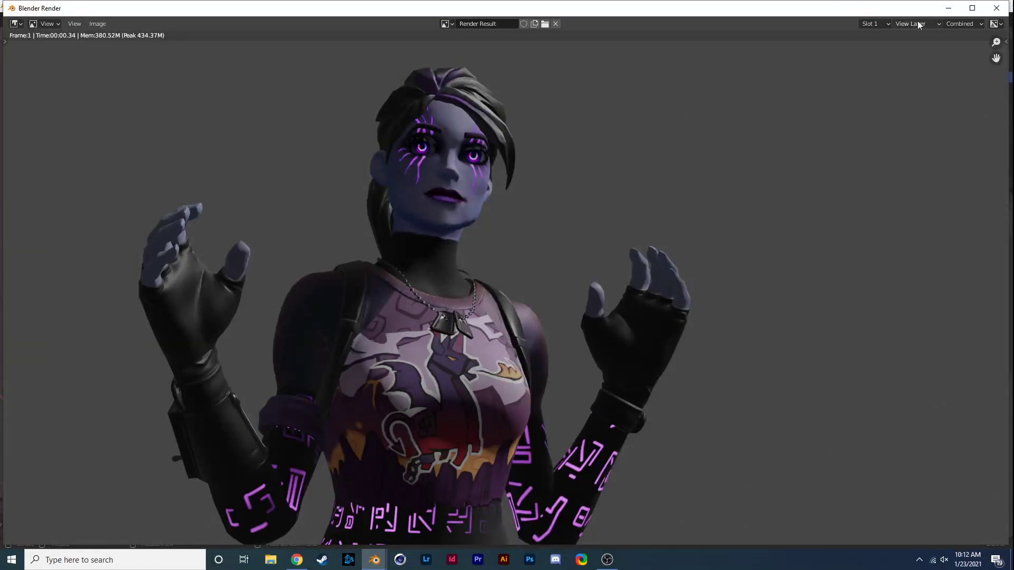
left_click(996, 8)
middle_click_drag(592, 328, 626, 299)
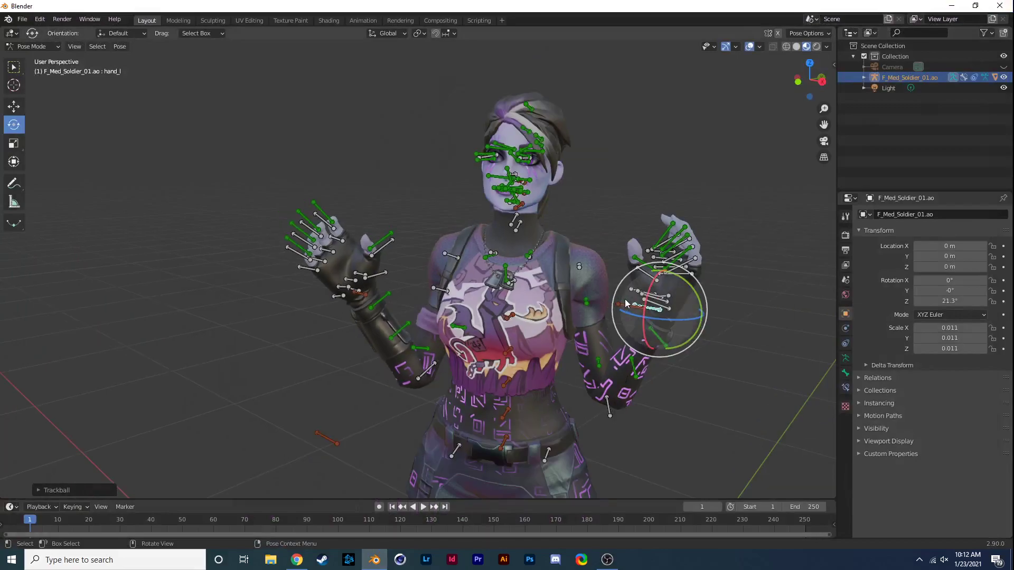
Return to Object Mode and append from Desktop/Blender Files/Fortnite Weapons.blend
left_click(37, 46)
left_click(43, 61)
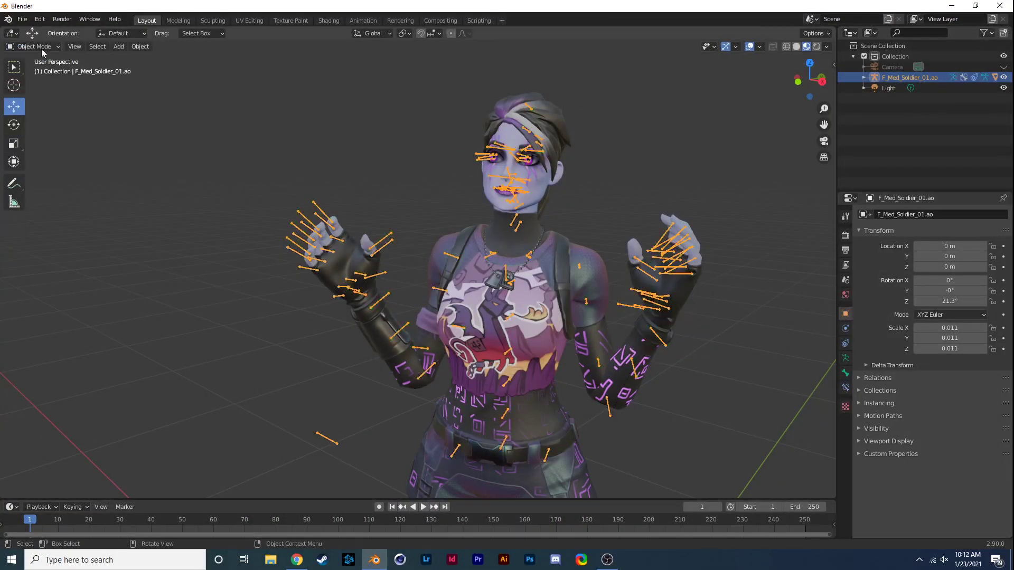
left_click(22, 19)
left_click(41, 136)
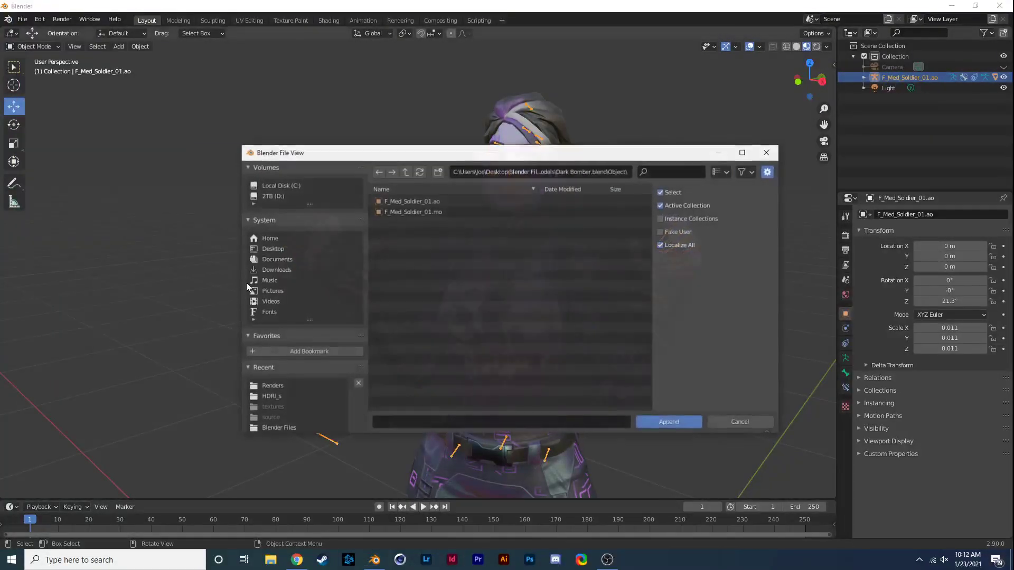
left_click(277, 249)
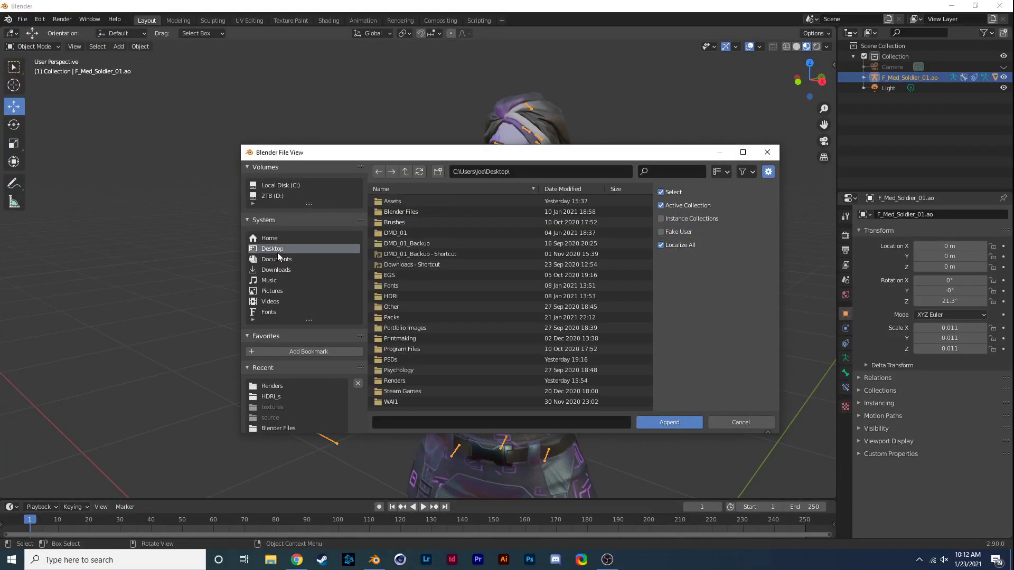
double_click(407, 212)
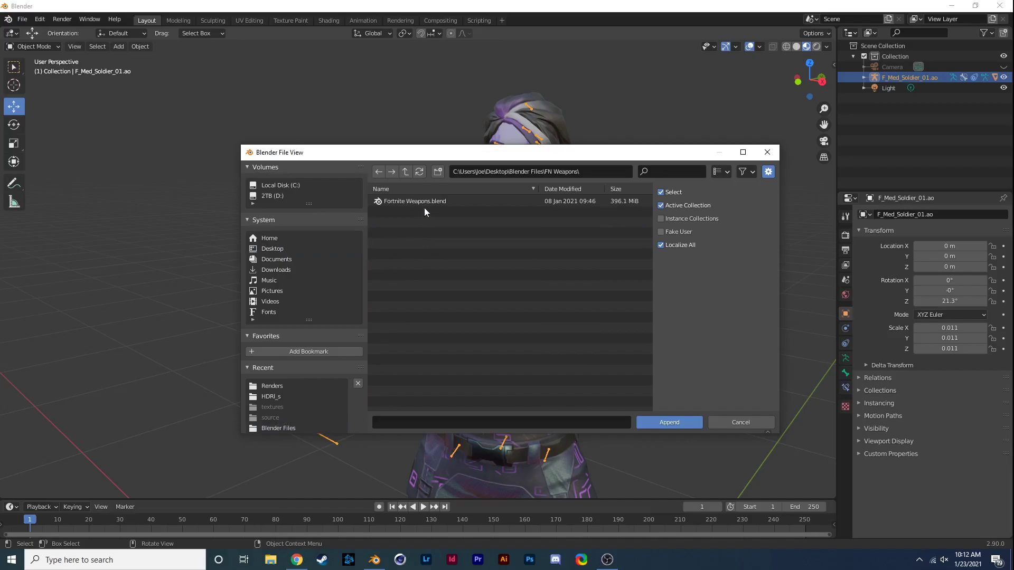
double_click(425, 200)
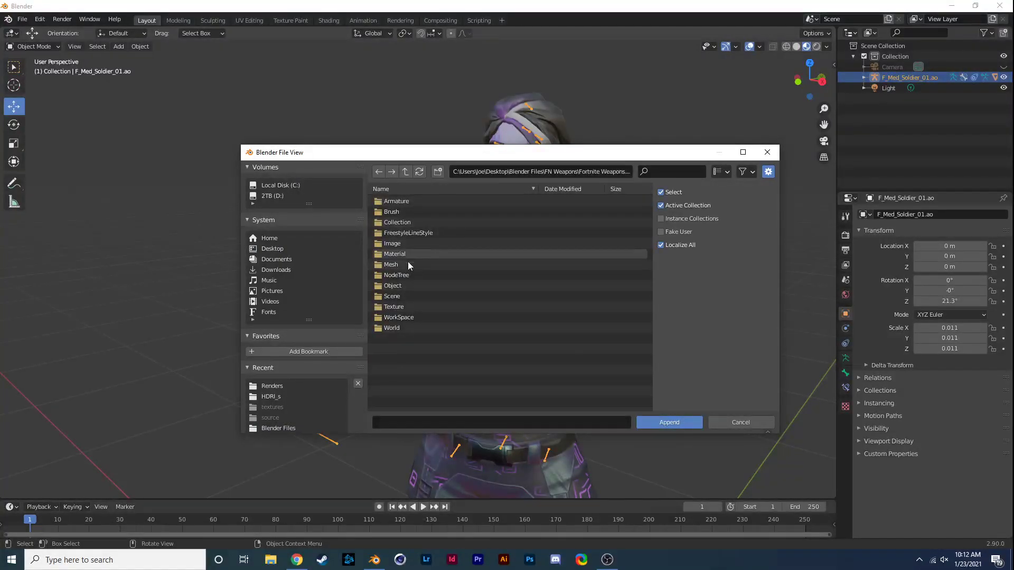
Append shotgun_pump_upgraded.mo and shotgun_pump_upgraded.ao from the file's Object folder
double_click(400, 285)
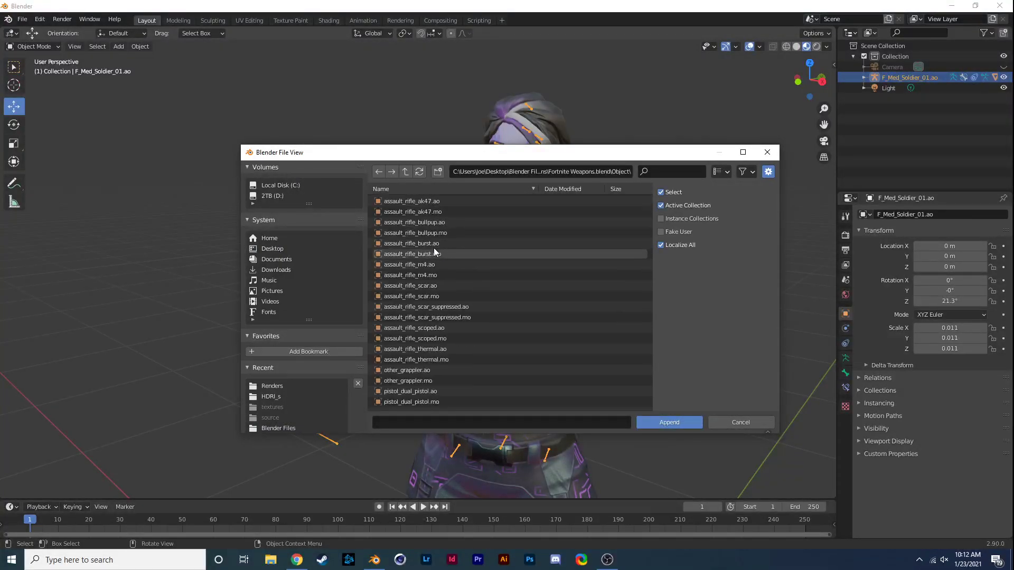
scroll(433, 250, "down", 4)
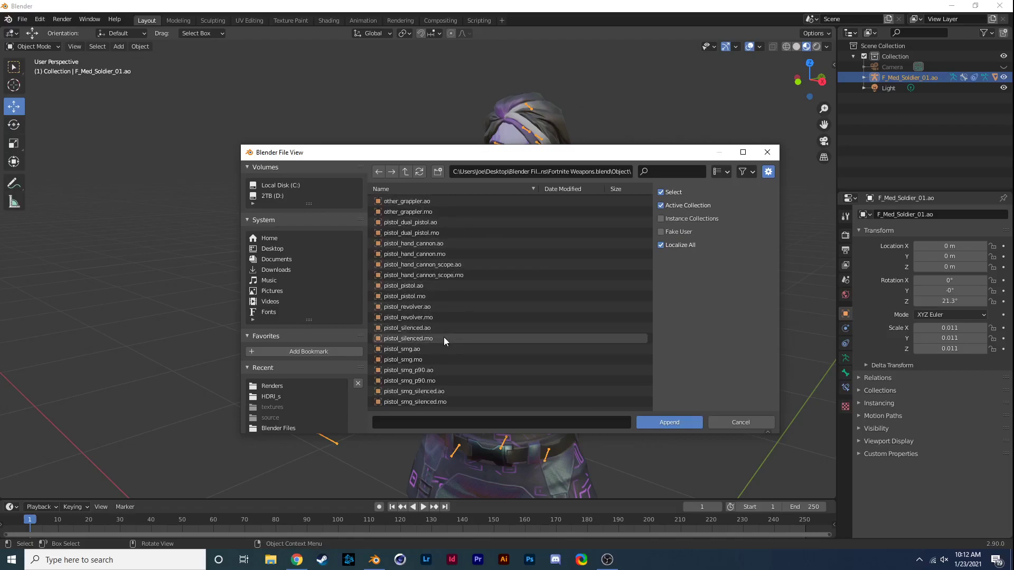
scroll(439, 356, "down", 2)
scroll(438, 379, "down", 6)
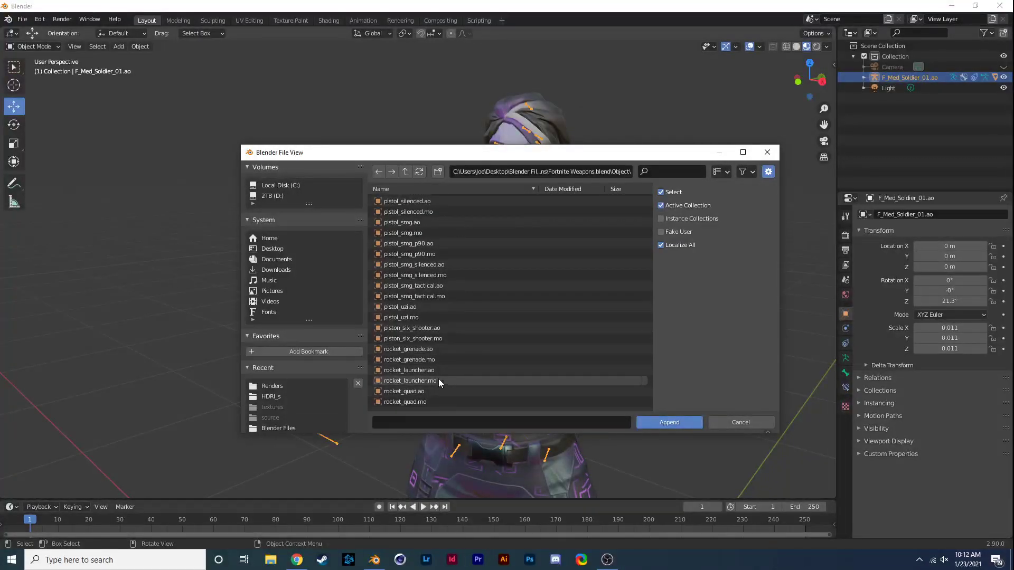
scroll(438, 372, "down", 3)
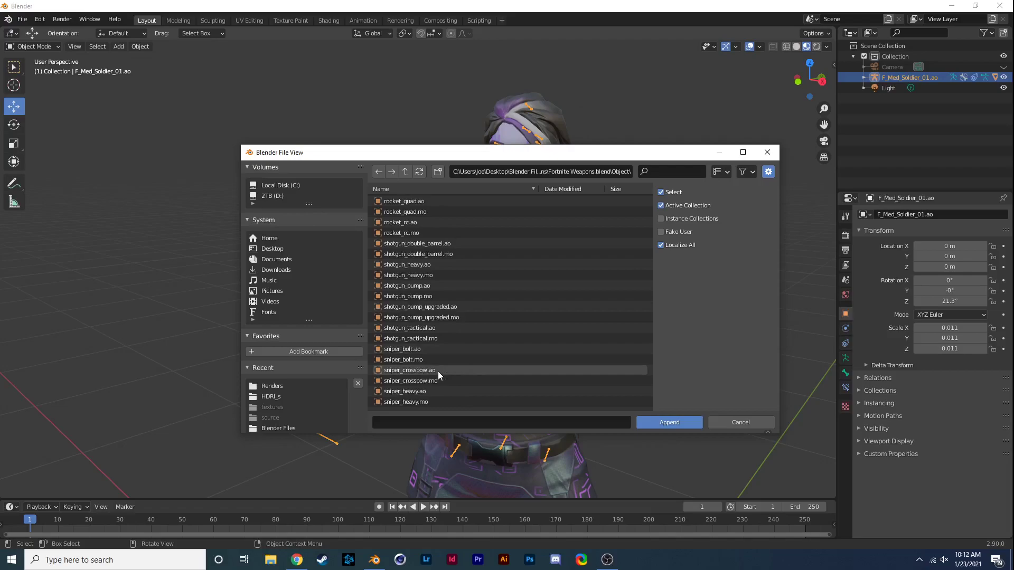
left_click(414, 328)
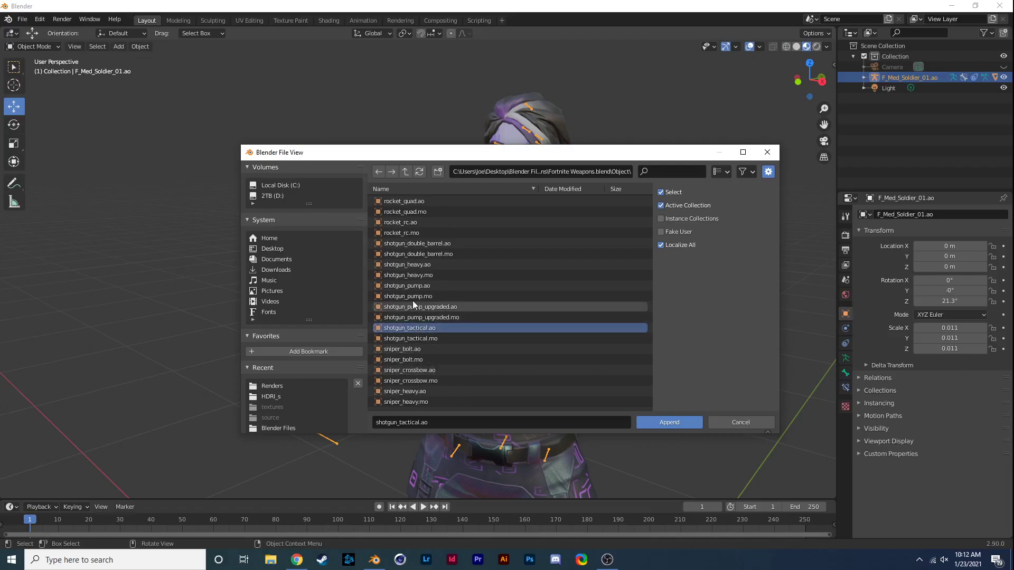
left_click(449, 317)
left_click(472, 307, "shift")
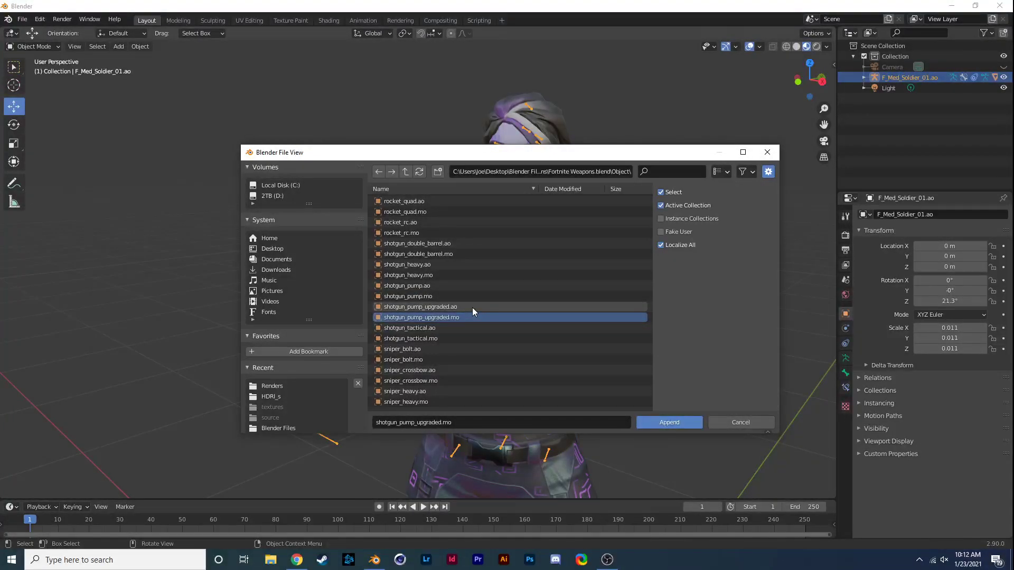
left_click(679, 422)
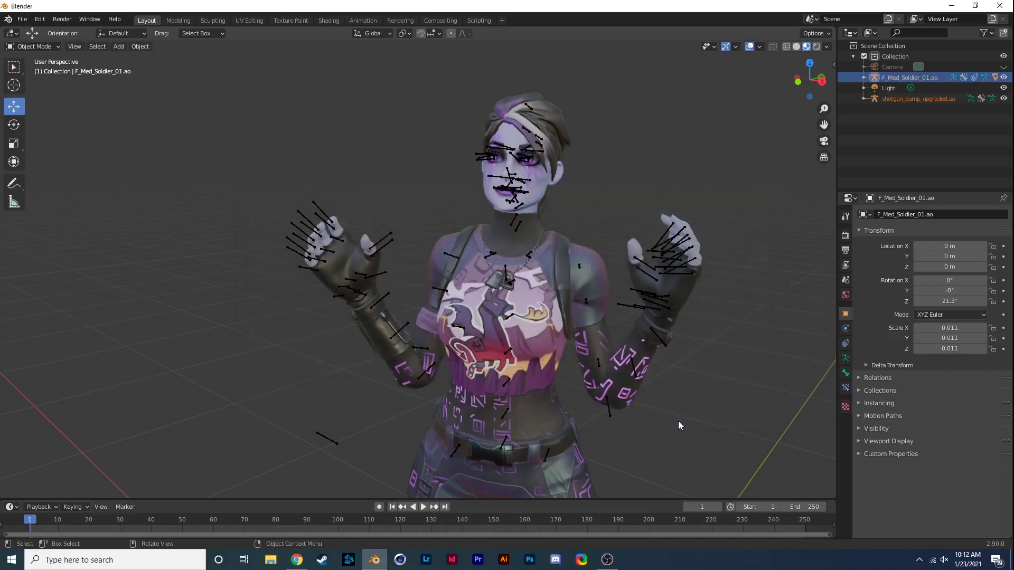
Select the appended shotgun and move it to the world origin
scroll(678, 420, "down", 5)
left_click(900, 99)
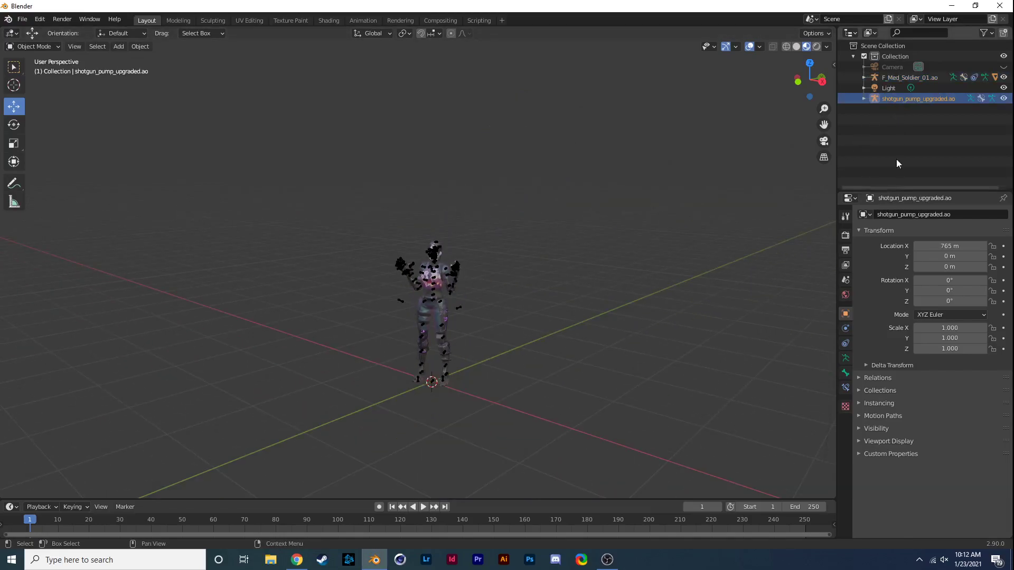
left_click(948, 246)
left_click(945, 247)
key("Return")
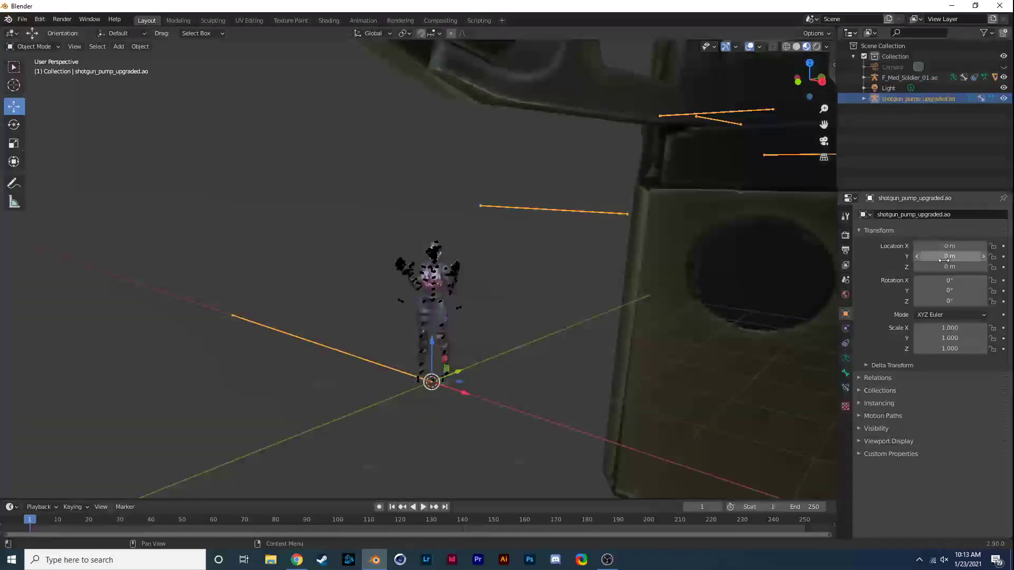
middle_click_drag(750, 243, 559, 208)
Try shrinking the shotgun mesh, then cancel and undo the resize
scroll(558, 208, "down", 3)
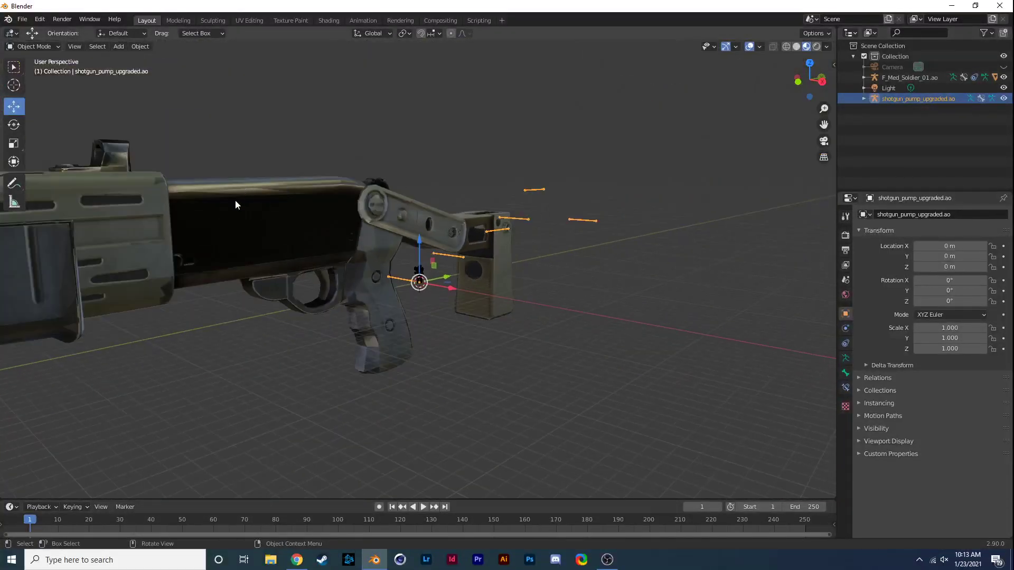
left_click(235, 200)
left_click(23, 142)
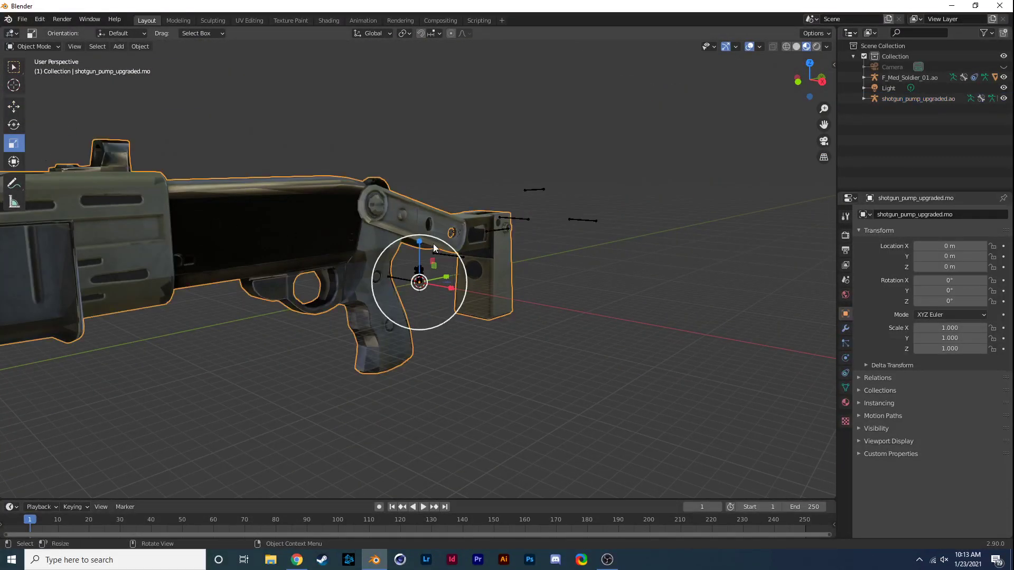
left_click_drag(436, 250, 420, 279)
key("Escape")
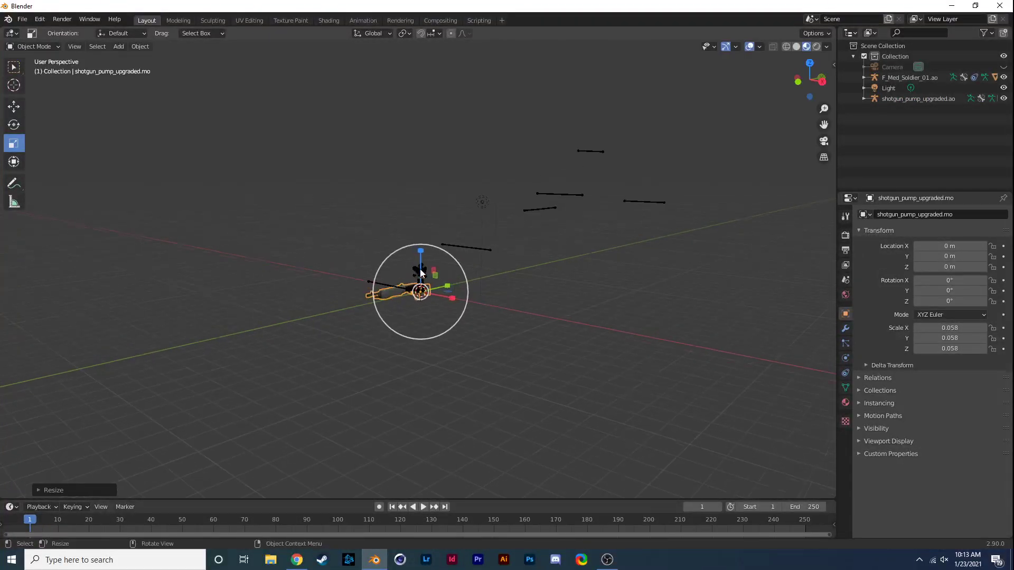
scroll(611, 190, "down", 8)
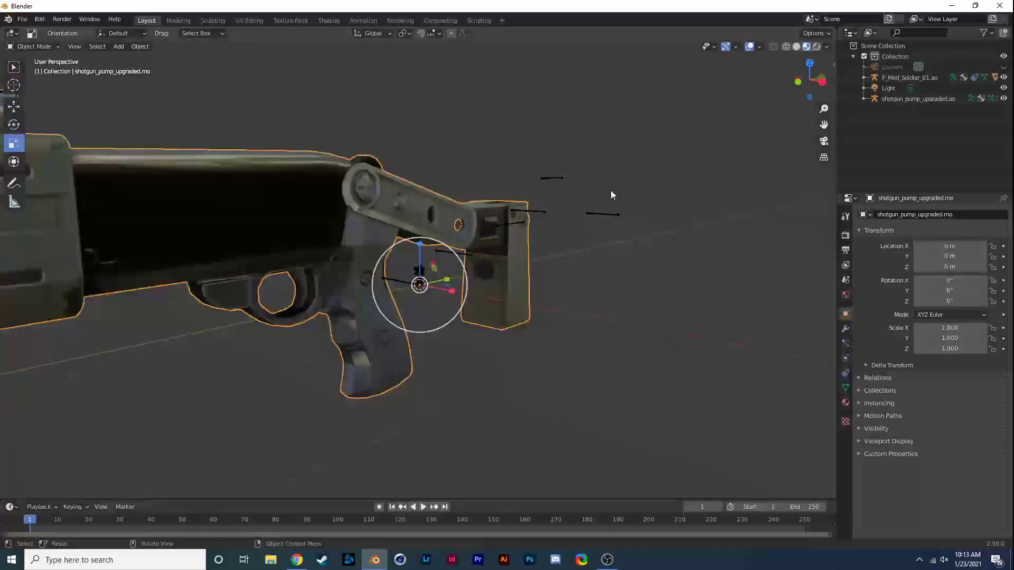
left_click(527, 278)
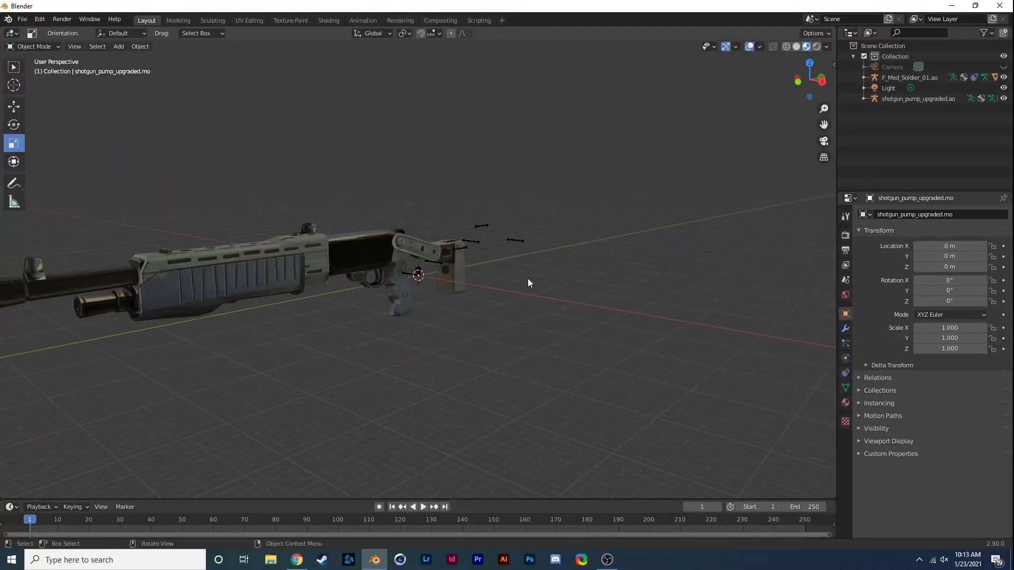
key("ctrl+z")
Scale the shotgun armature down in stages, 0.112 then 0.019, to 0.013
left_click(904, 99)
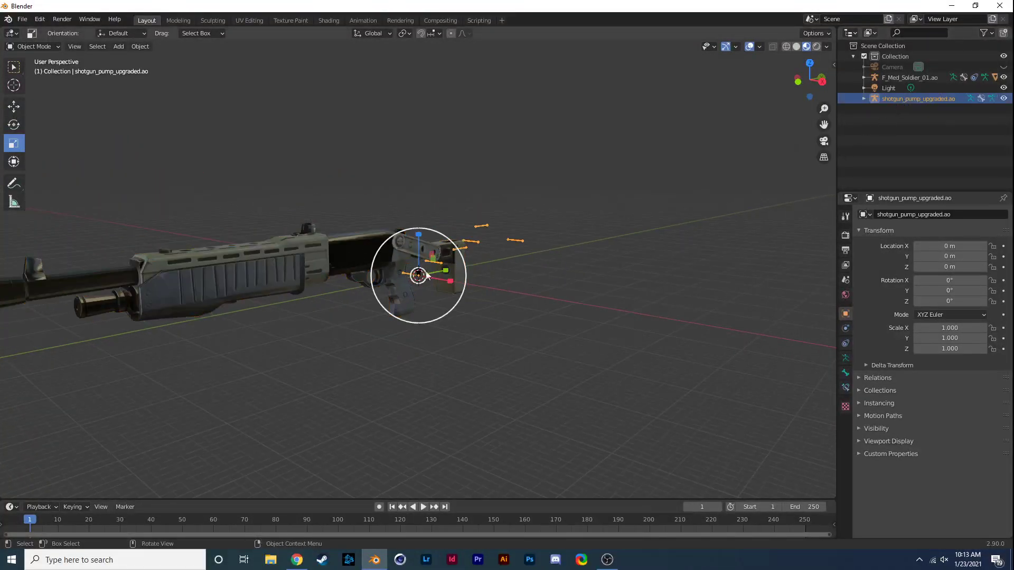
key("s")
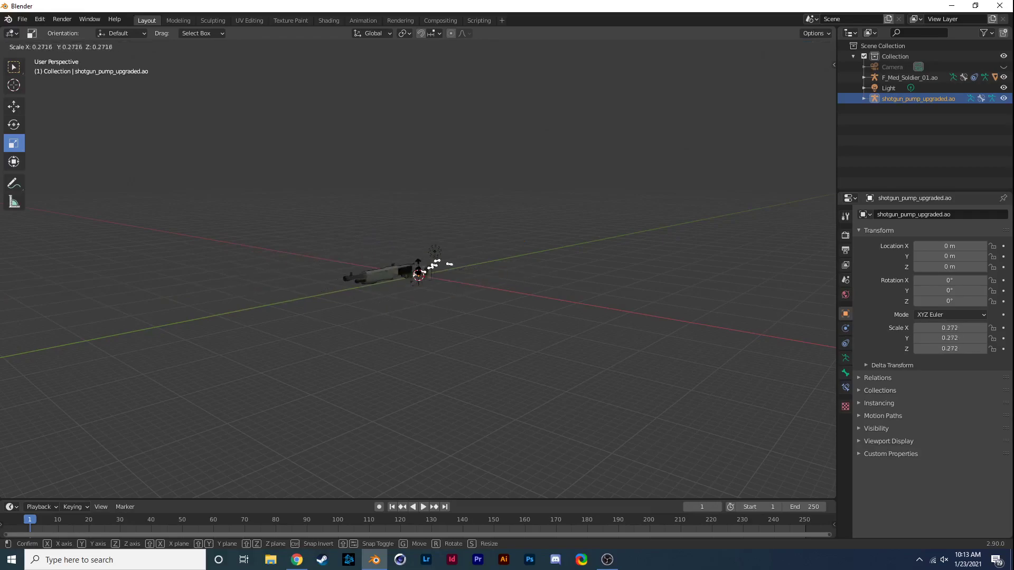
left_click(436, 248)
scroll(436, 248, "up", 3)
scroll(436, 248, "up", 4)
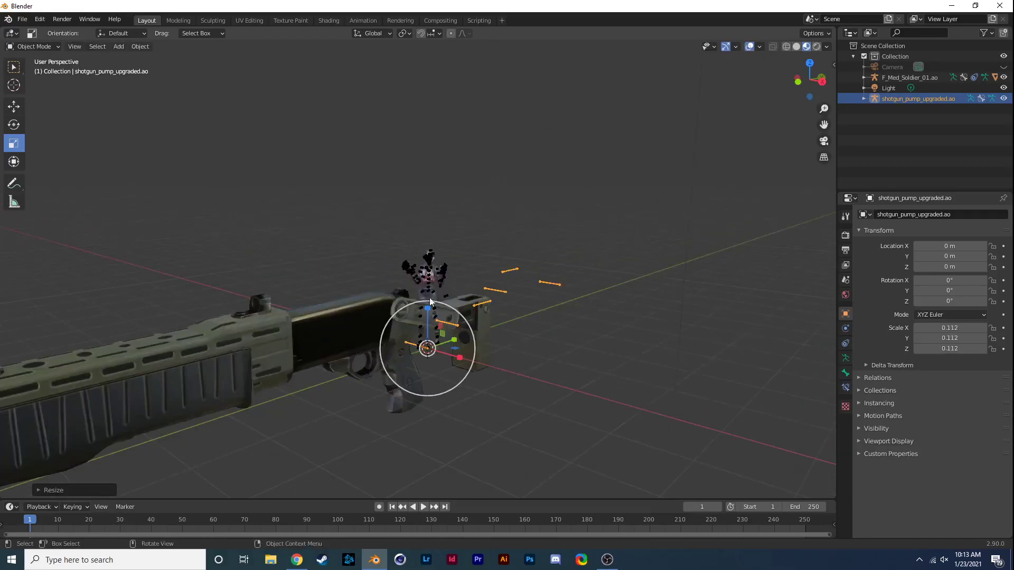
key("s")
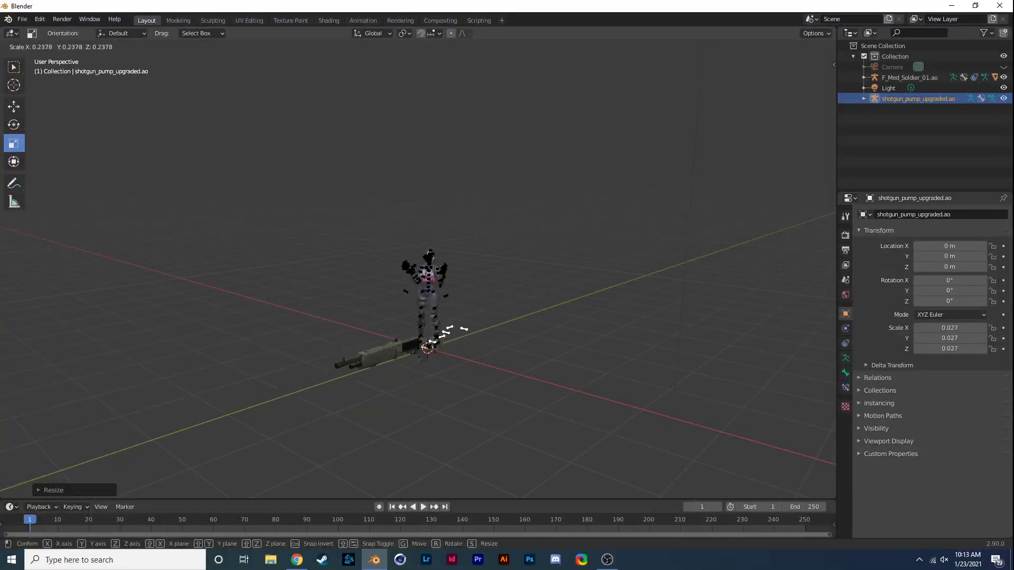
left_click(436, 332)
scroll(436, 331, "up", 5)
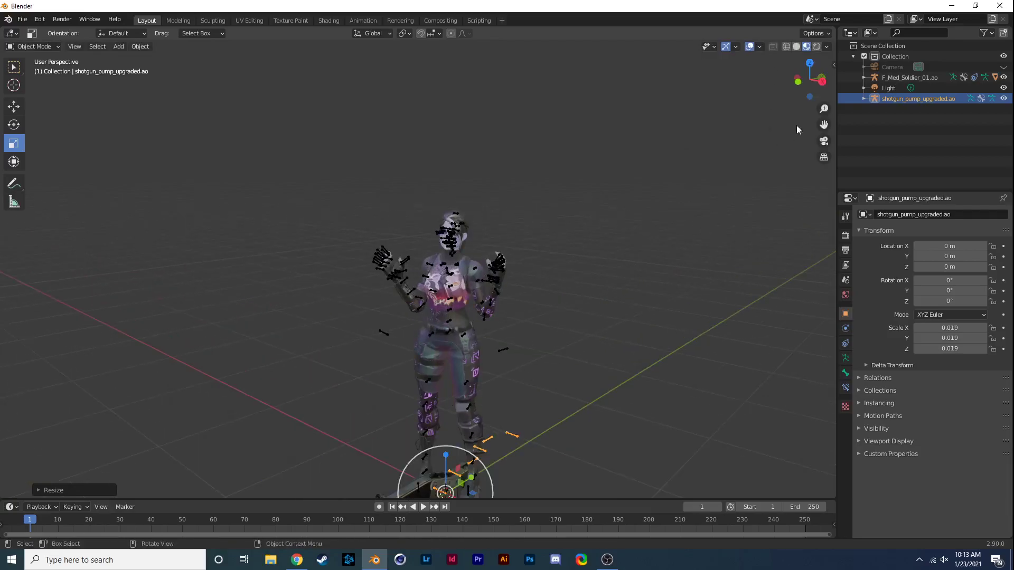
left_click_drag(823, 124, 823, 67)
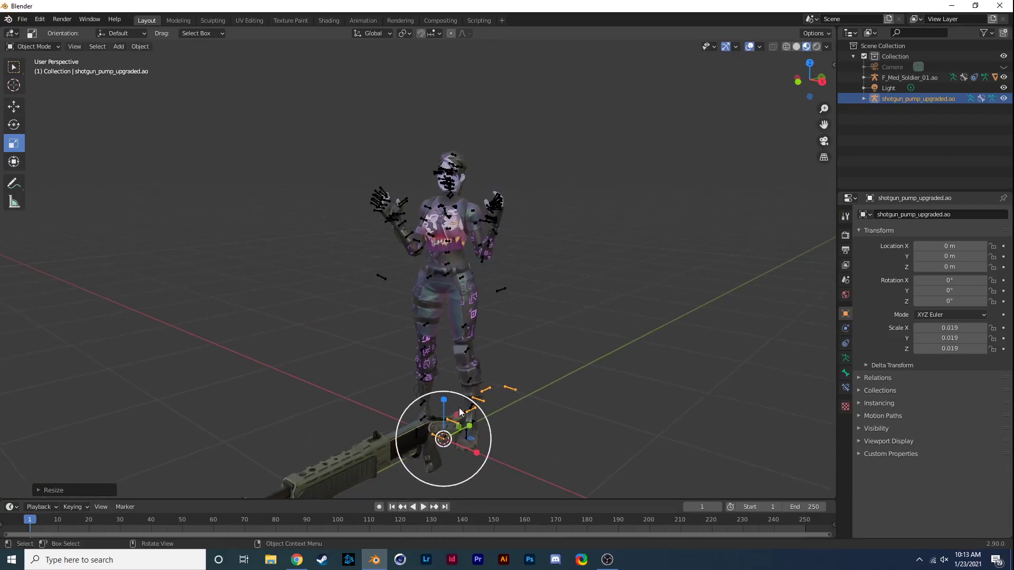
key("s")
left_click(455, 423)
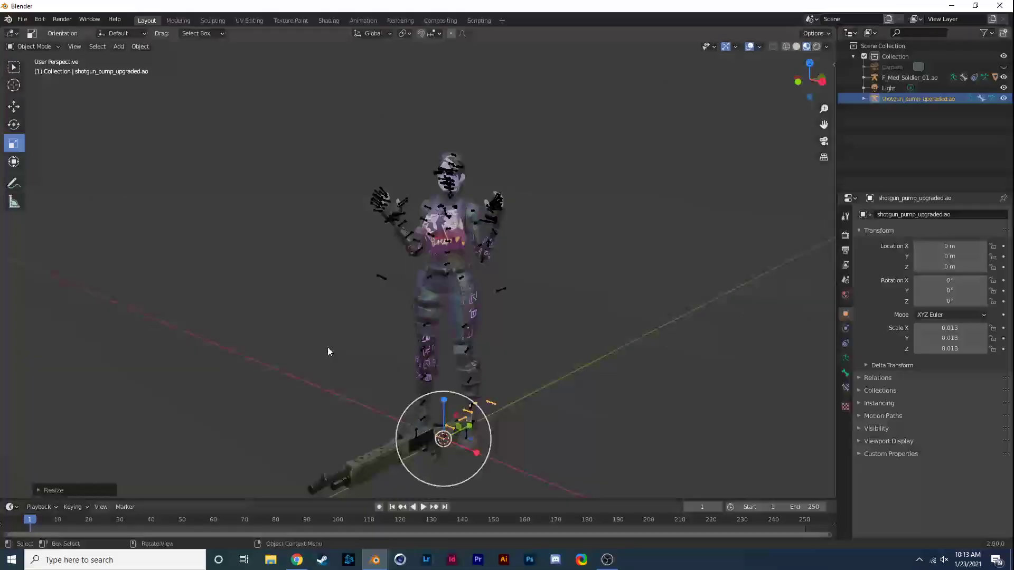
left_click(14, 107)
Raise the shotgun to the character's hands and rotate it into a better angle
left_click_drag(441, 418, 473, 222)
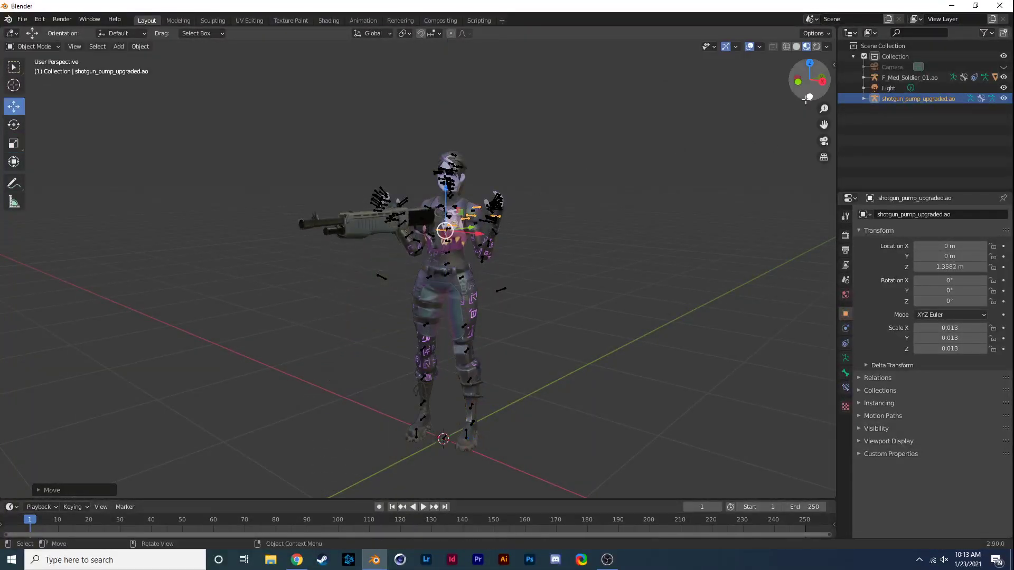
left_click_drag(811, 79, 89, 144)
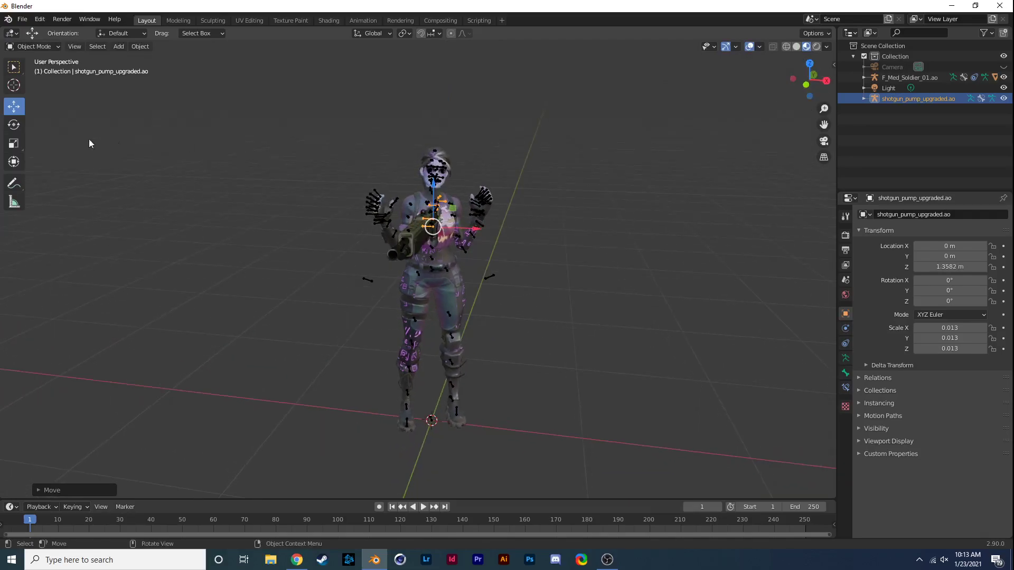
left_click(13, 125)
left_click_drag(427, 220, 360, 136)
left_click_drag(398, 211, 521, 265)
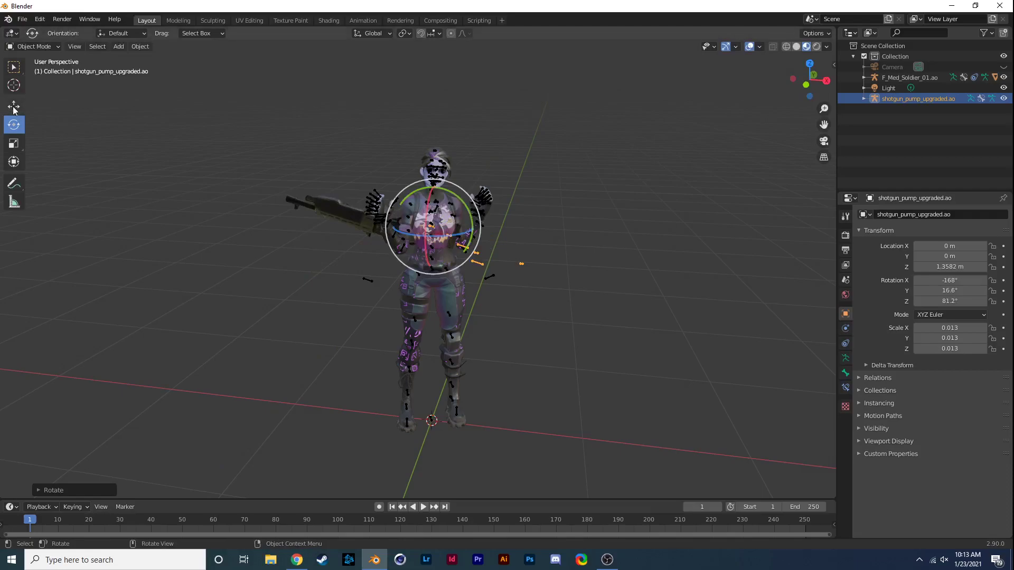
From a side view, slide the shotgun toward the soldier's body and raise it
left_click(14, 107)
left_click_drag(432, 226, 451, 200)
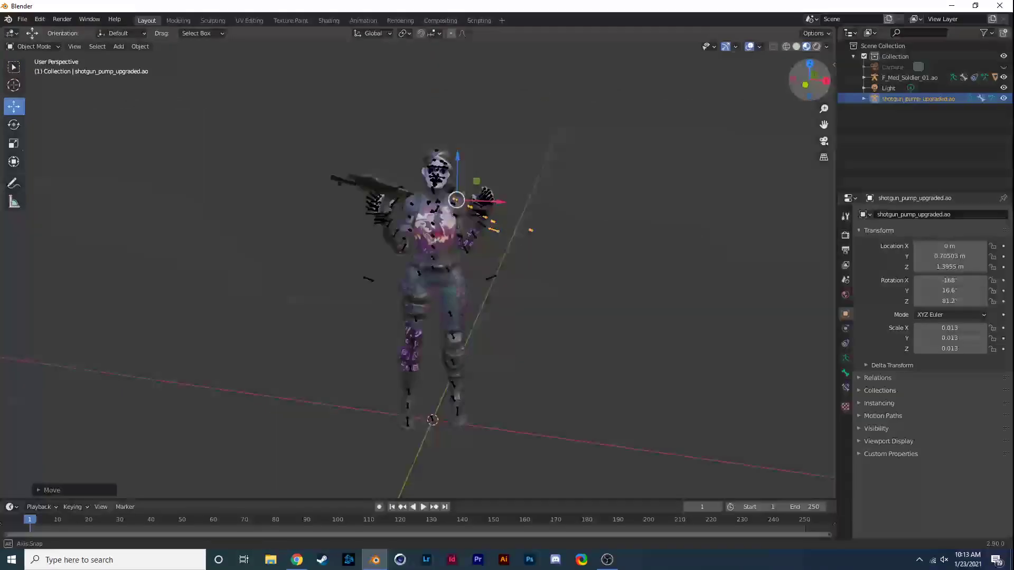
left_click_drag(810, 79, 786, 85)
key("g")
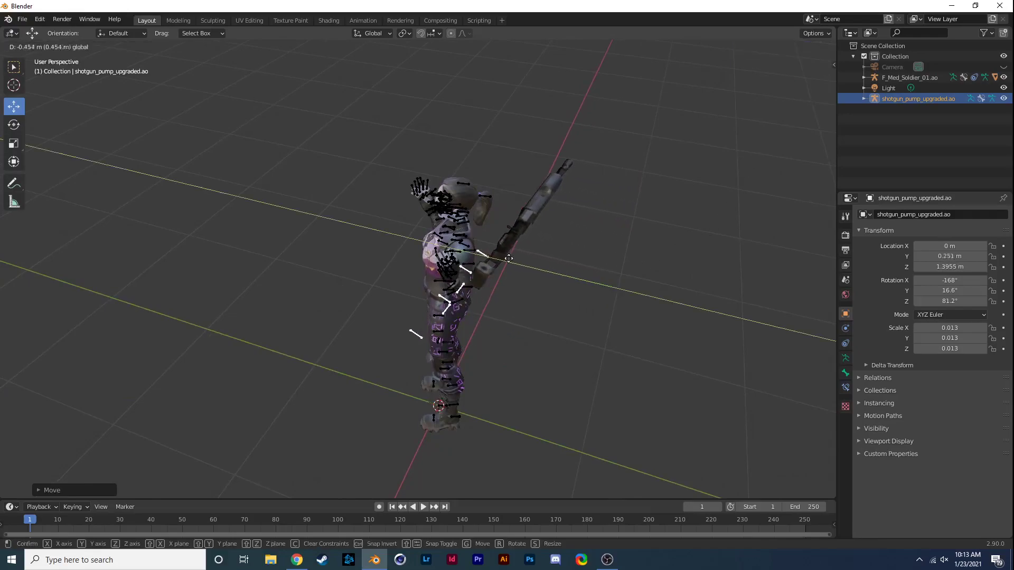
left_click(452, 231)
left_click_drag(451, 231, 442, 262)
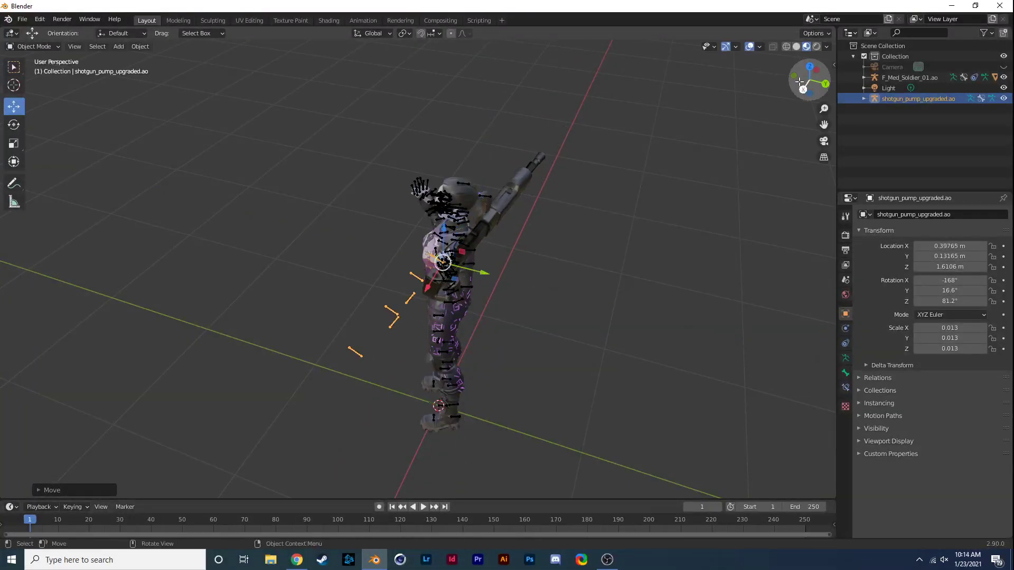
left_click_drag(800, 81, 607, 135)
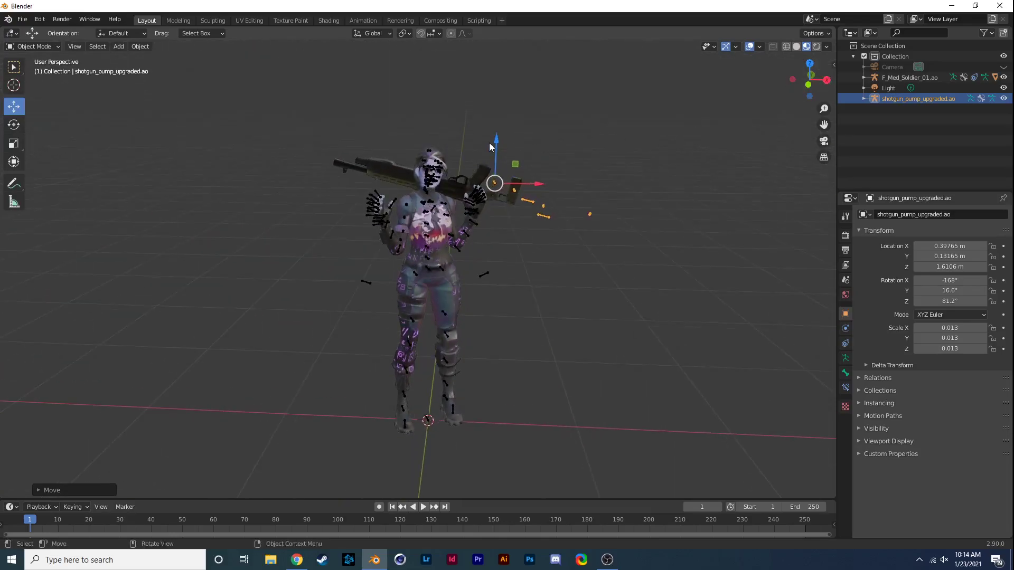
scroll(489, 141, "up", 4)
Test-render and nudge the shotgun armature along X to 0.27039 m
key("F12")
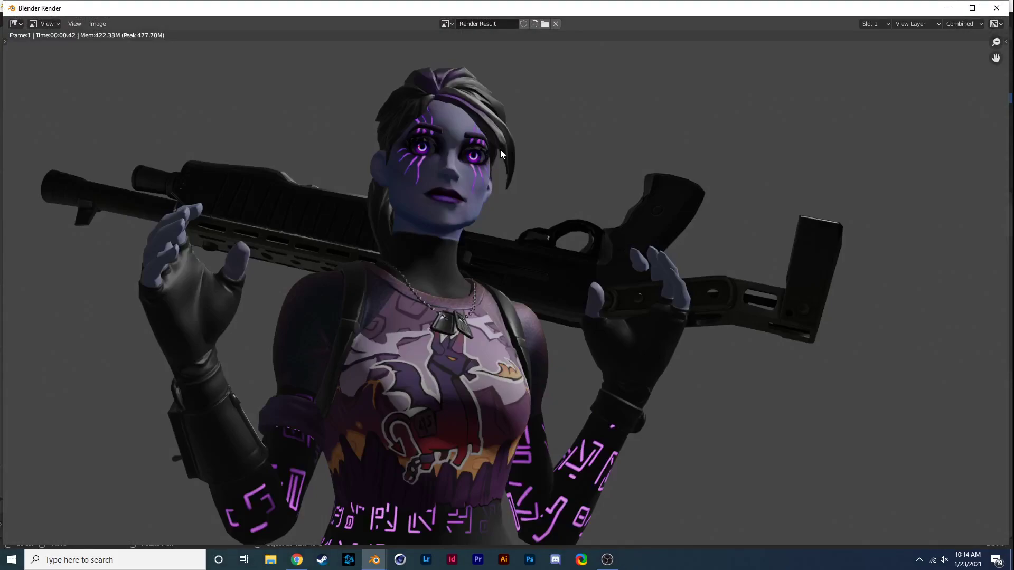
left_click(996, 8)
left_click_drag(601, 98, 537, 102)
key("F12")
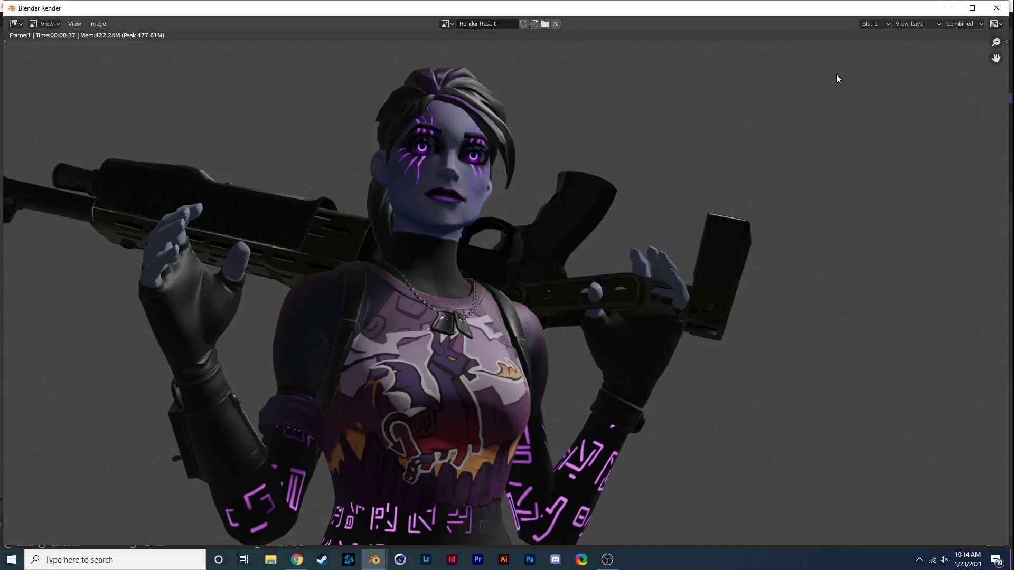
left_click(996, 8)
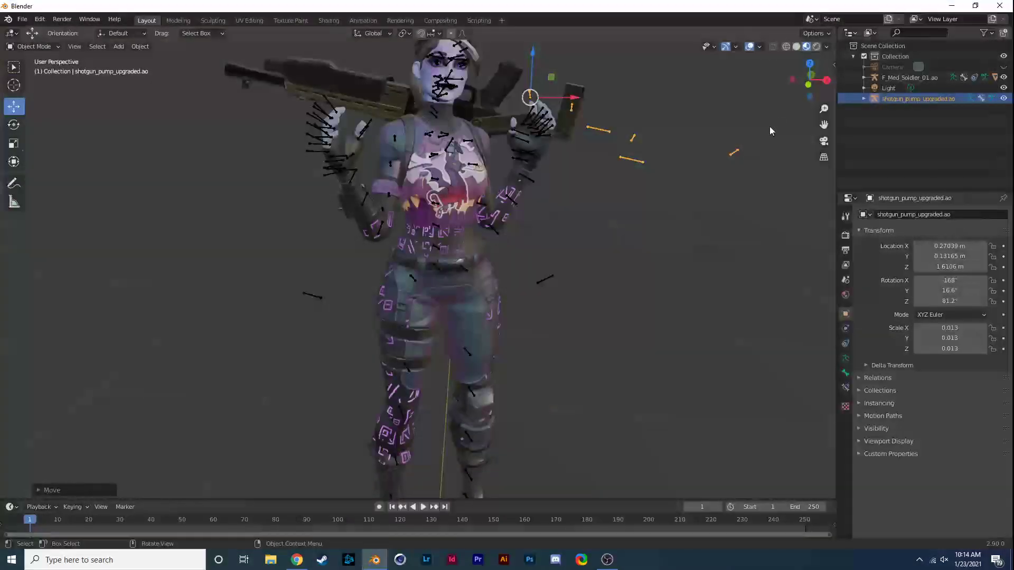
Orbit to the character's back and reposition the shotgun .mo mesh
left_click_drag(796, 89, 712, 92)
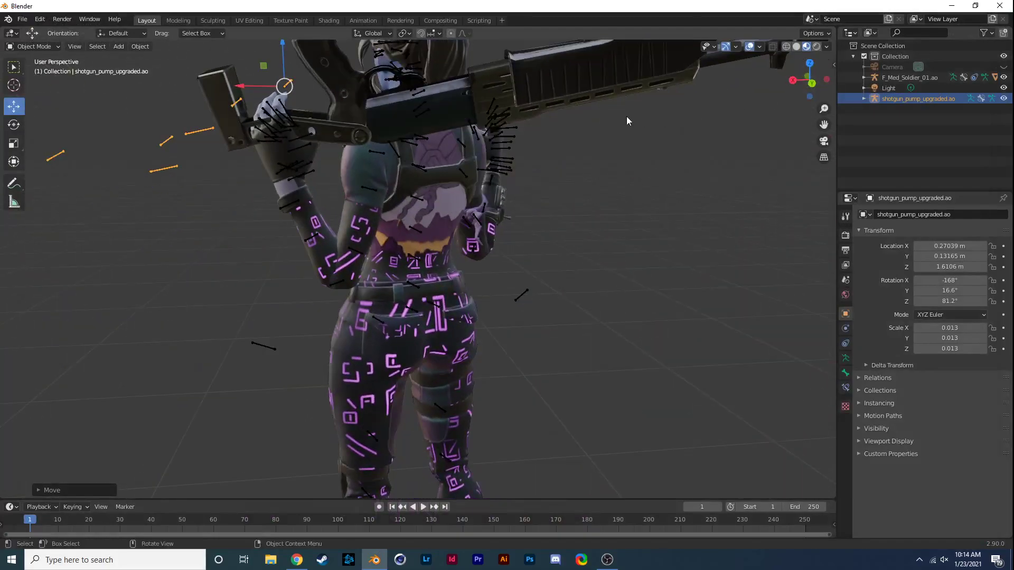
left_click(552, 90)
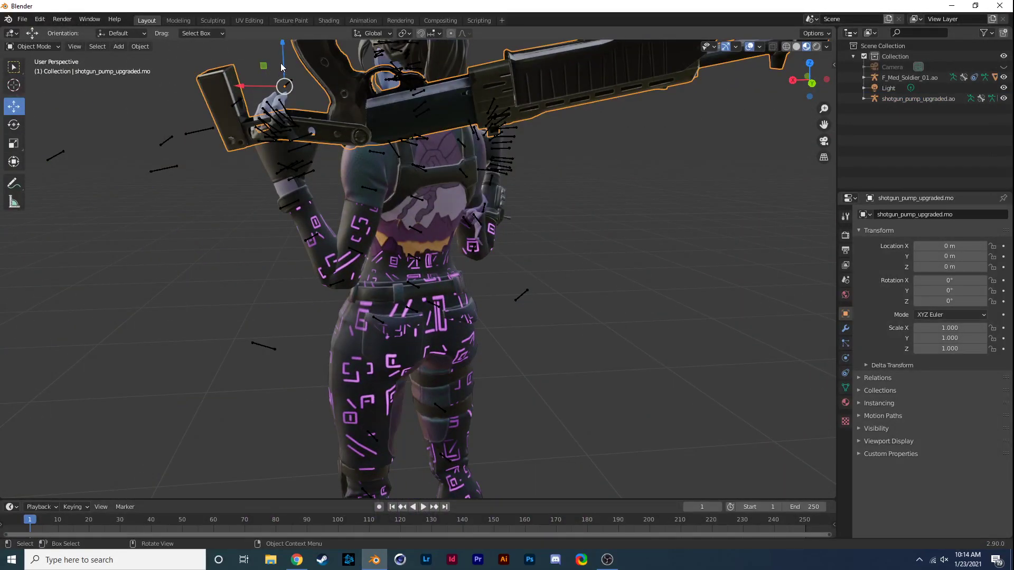
left_click_drag(284, 86, 305, 65)
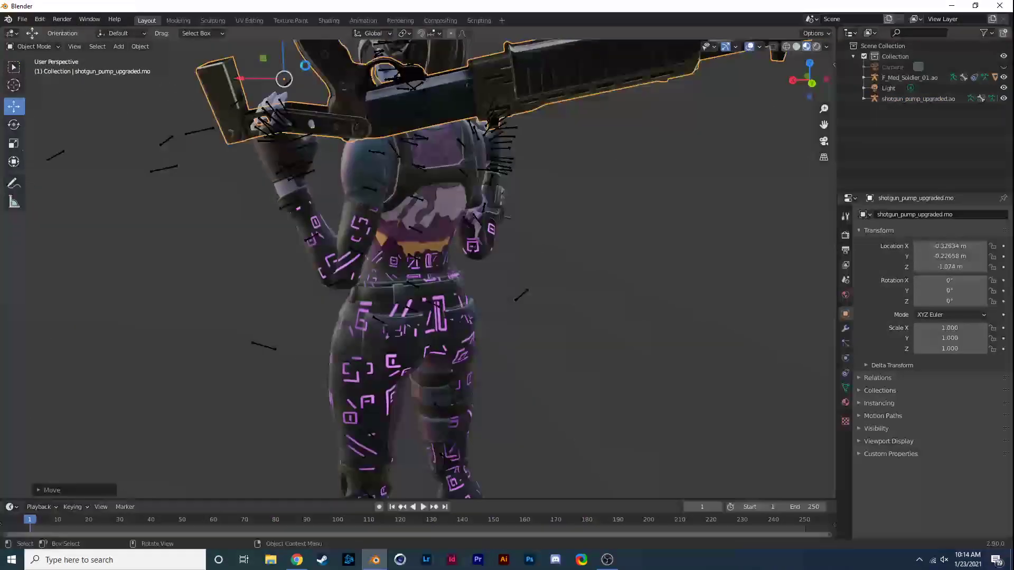
Shrink the shotgun to about 0.8 scale, checking it with test renders
key("F12")
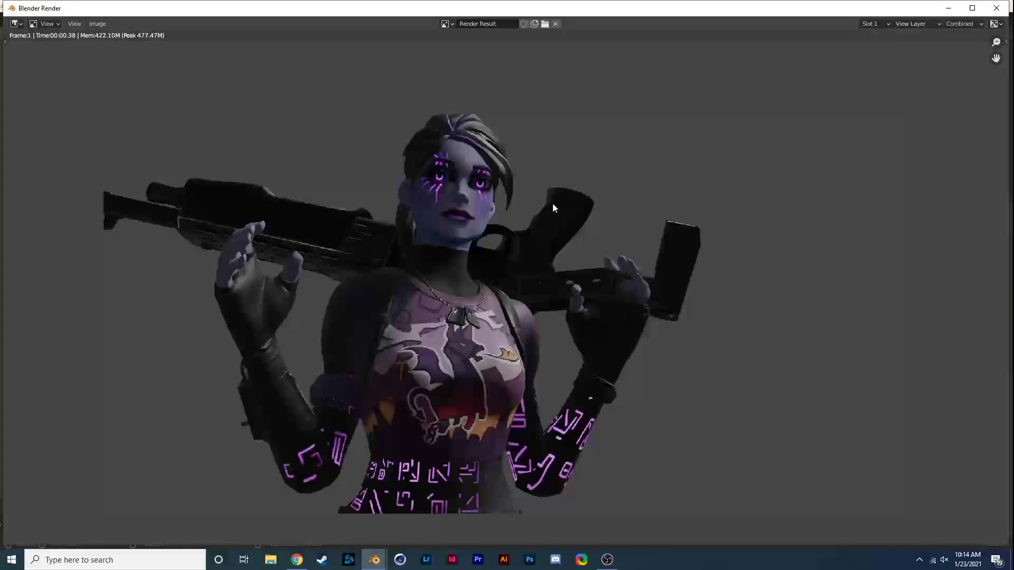
left_click(998, 7)
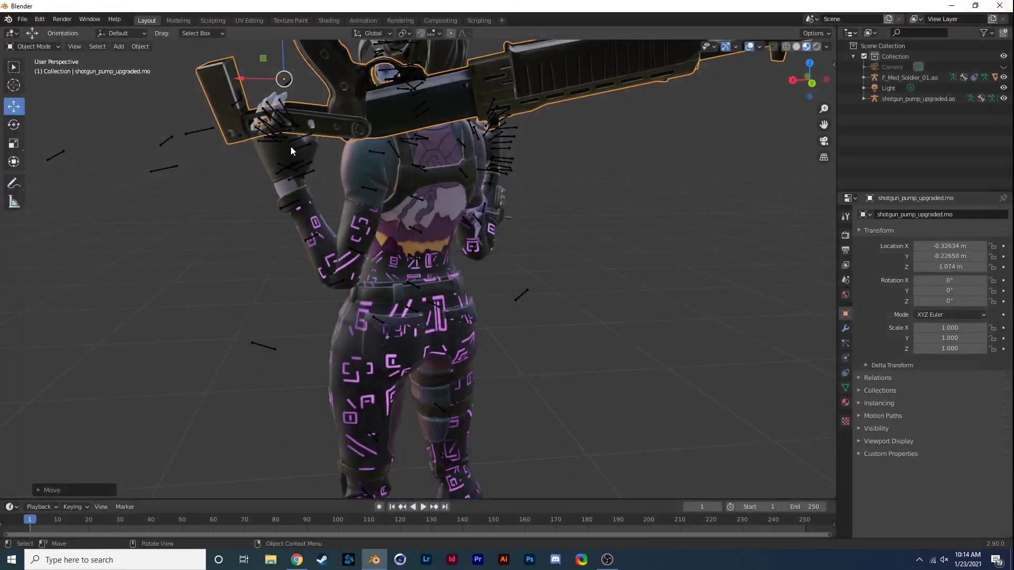
left_click(14, 144)
left_click_drag(308, 78, 301, 79)
key("F12")
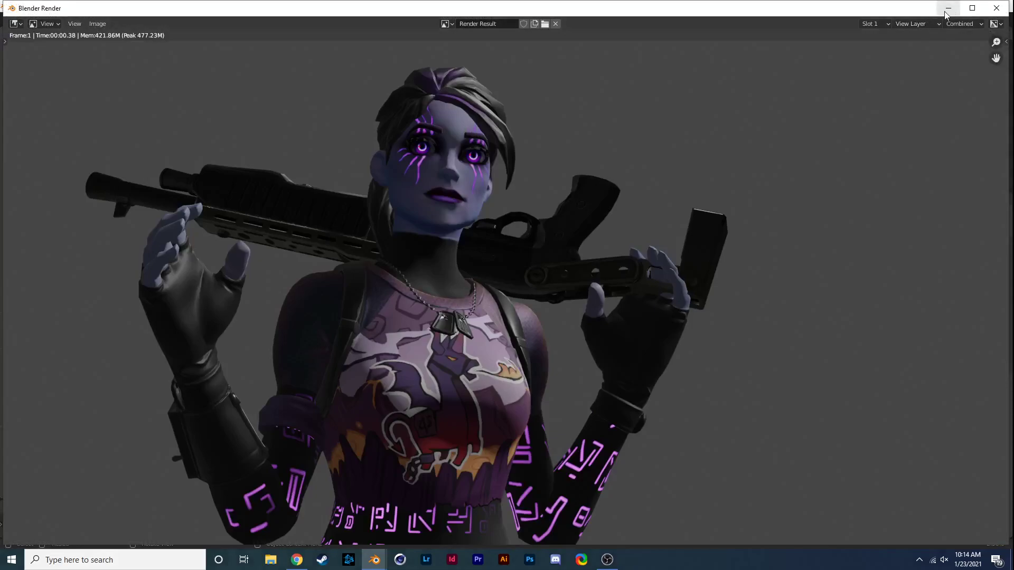
left_click(995, 8)
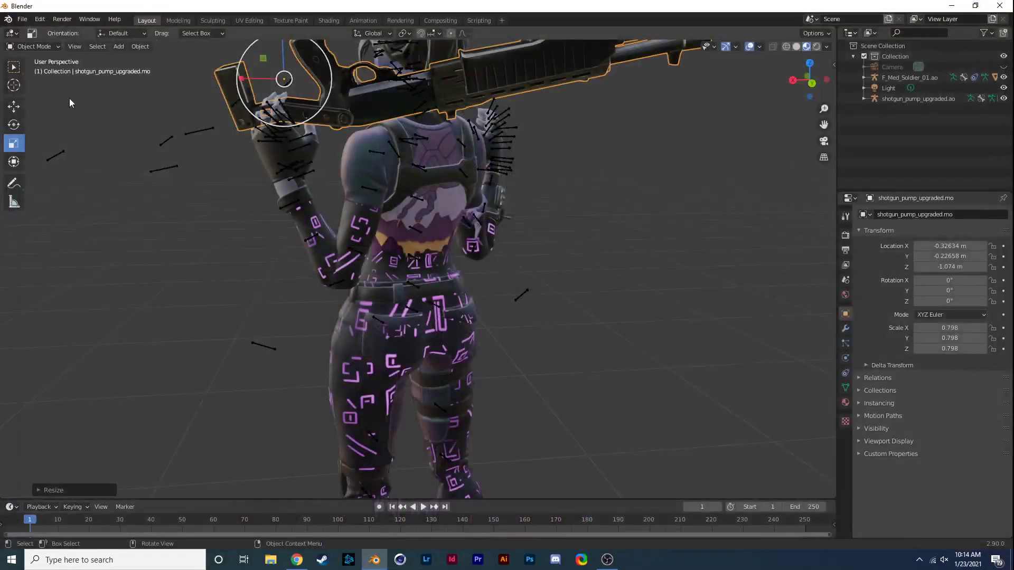
Move the shotgun vertically and tilt it slightly, test-rendering after each change
left_click(13, 110)
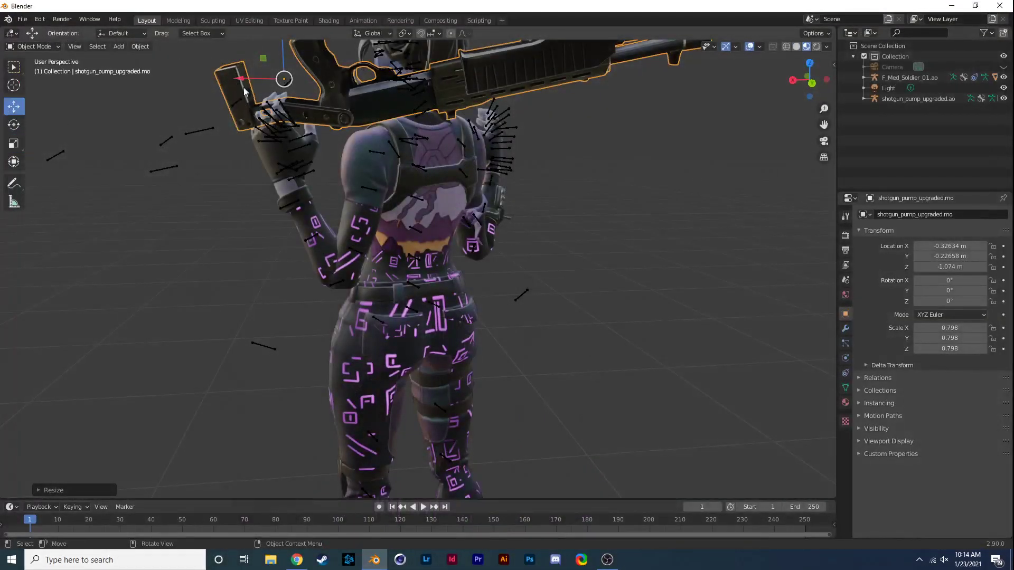
left_click_drag(245, 92, 262, 59)
key("F12")
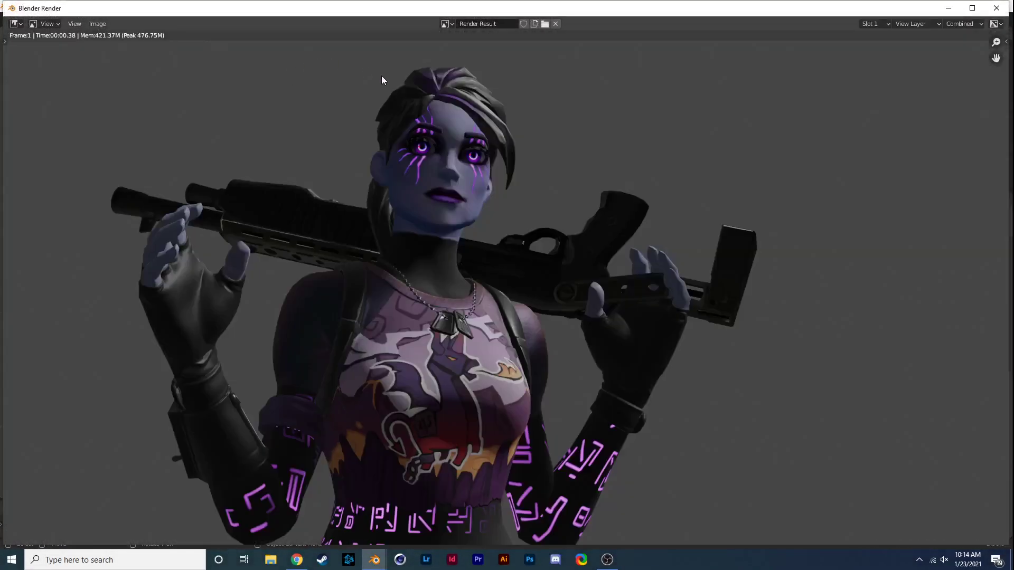
left_click(996, 8)
left_click(14, 124)
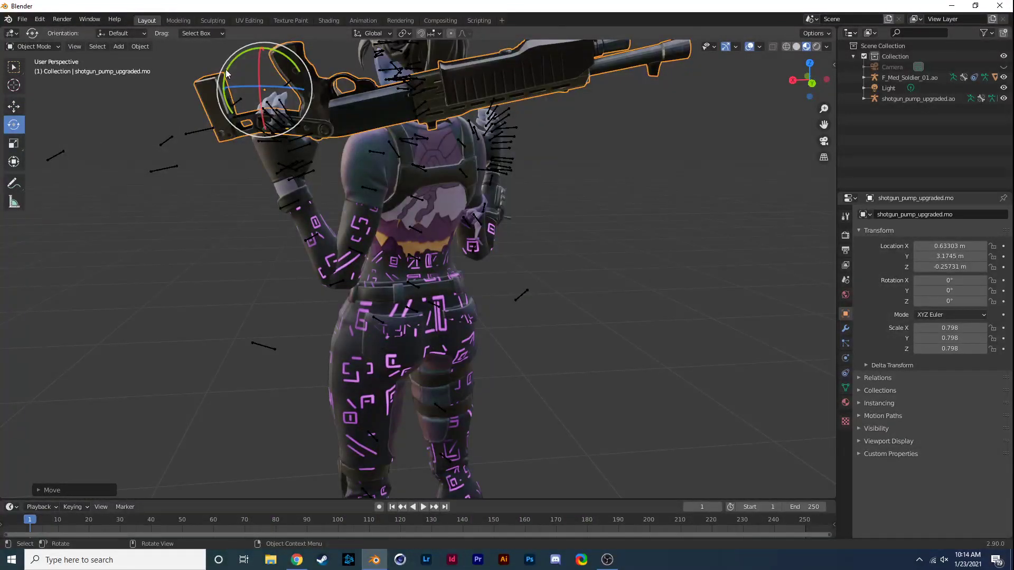
left_click_drag(226, 69, 255, 76)
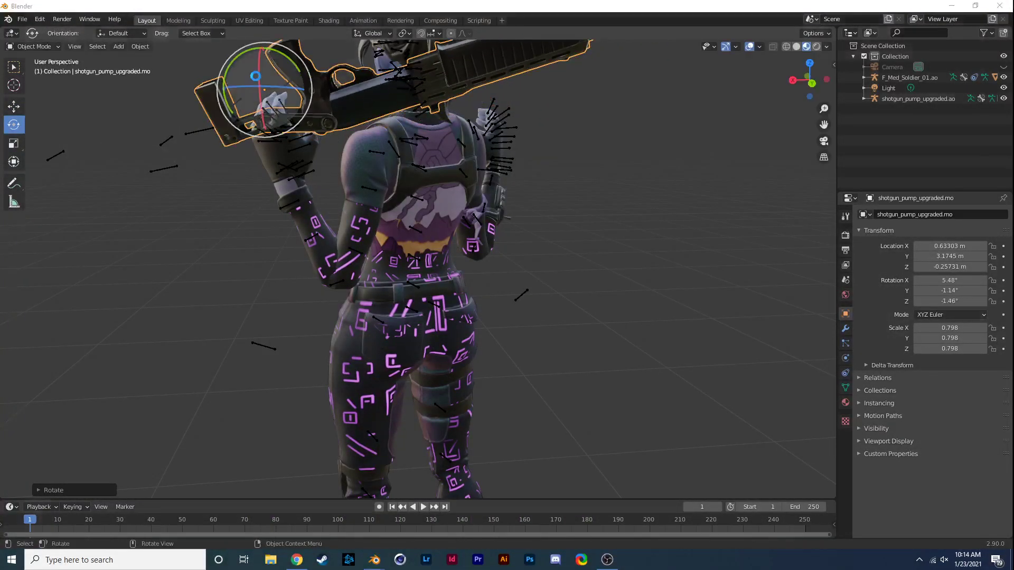
key("F12")
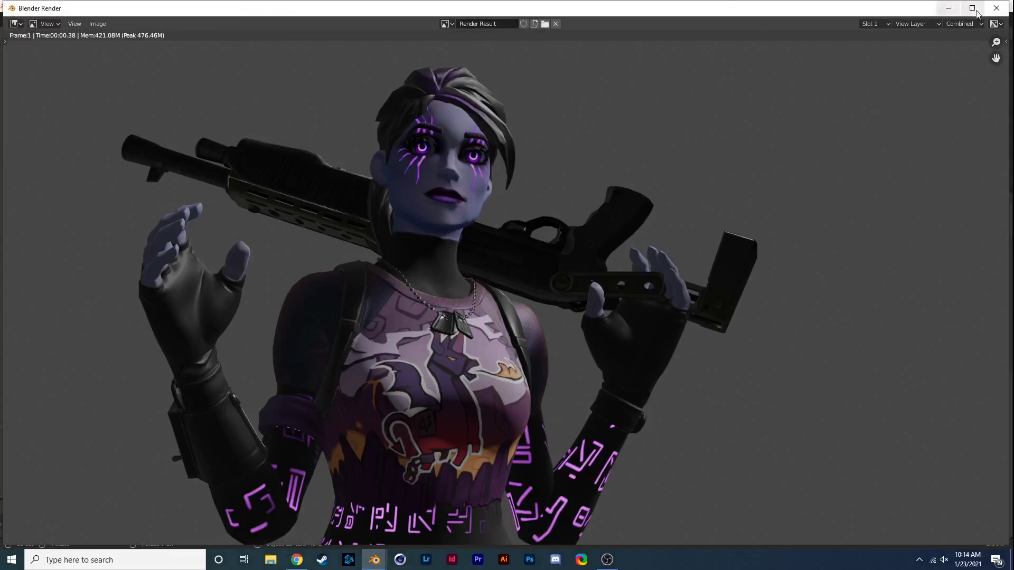
left_click(996, 8)
Shift the shotgun to X 1.1028, Y 4.2047, Z 0.68611 m and verify with a render
left_click(14, 106)
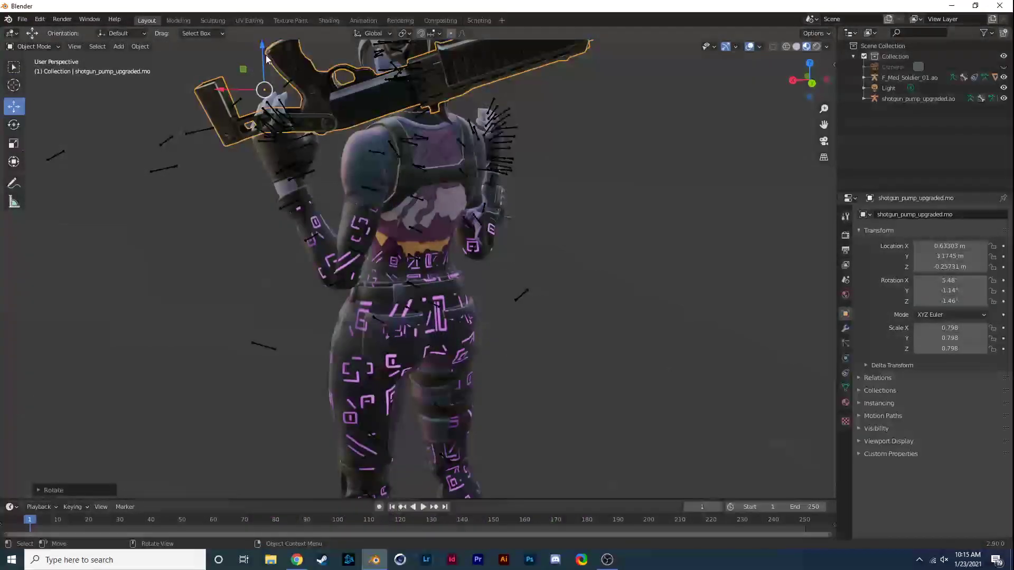
left_click_drag(264, 57, 239, 96)
key("F12")
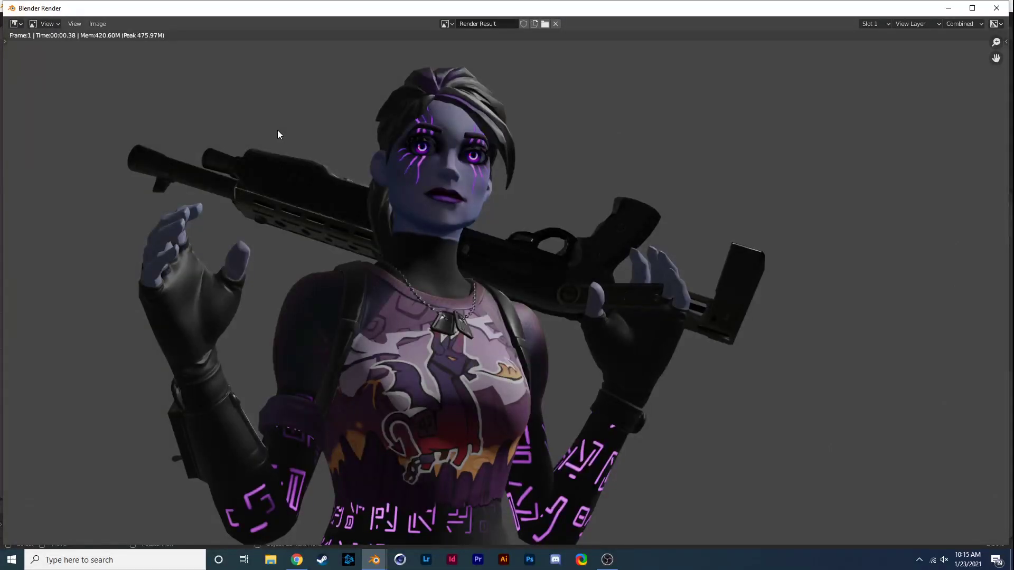
left_click(996, 8)
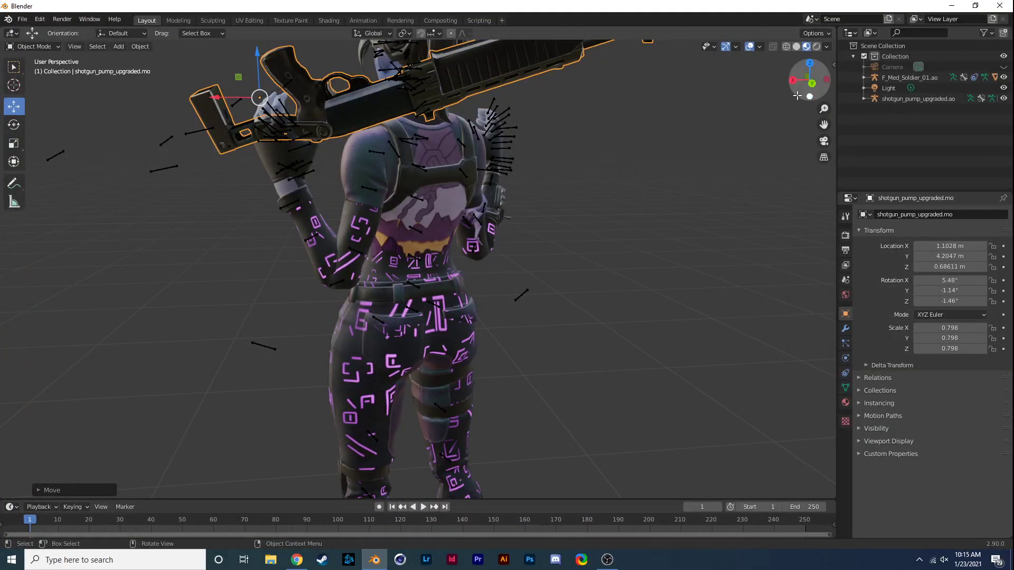
left_click_drag(809, 79, 749, 82)
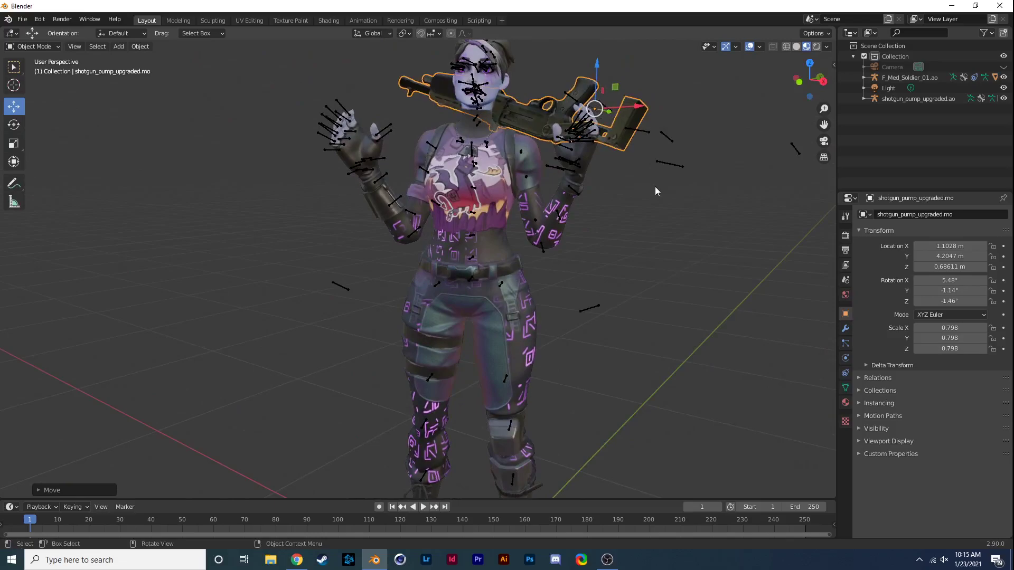
Recentre the view on the character and test-render her holding the shotgun
scroll(654, 185, "up", 2)
left_click_drag(823, 124, 769, 187)
left_click(543, 198)
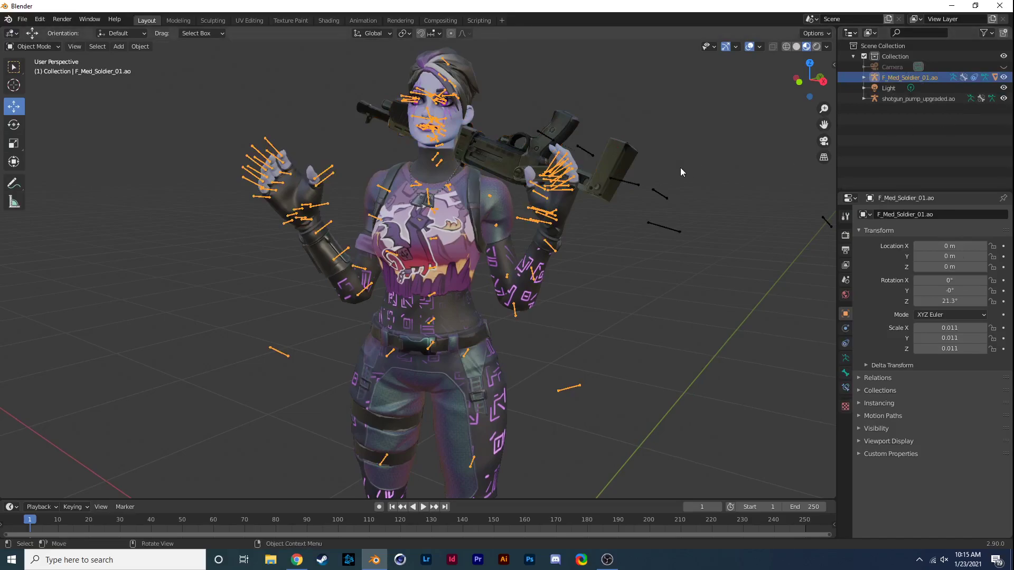
scroll(680, 167, "up", 2)
left_click(624, 245)
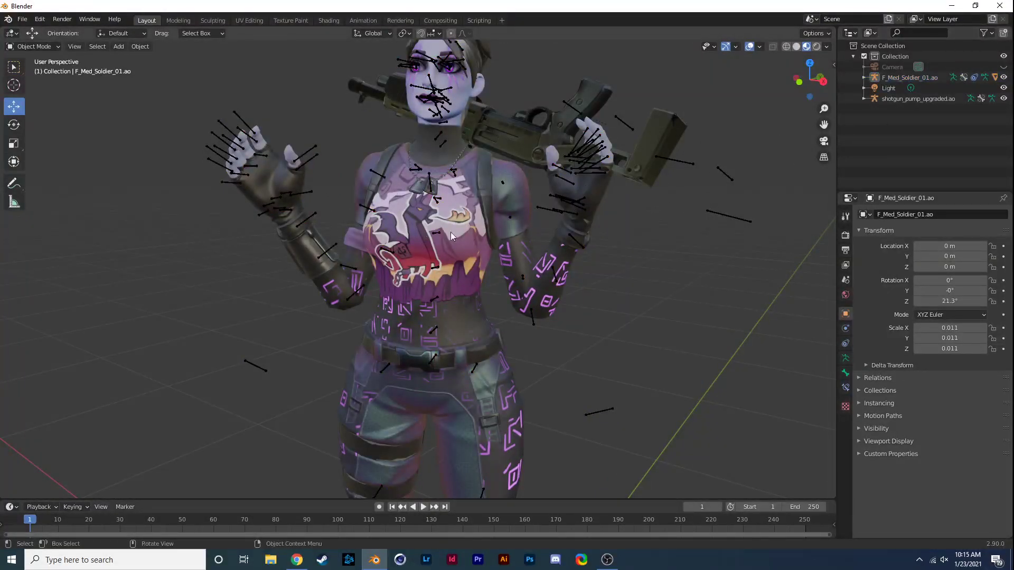
scroll(582, 210, "down", 3)
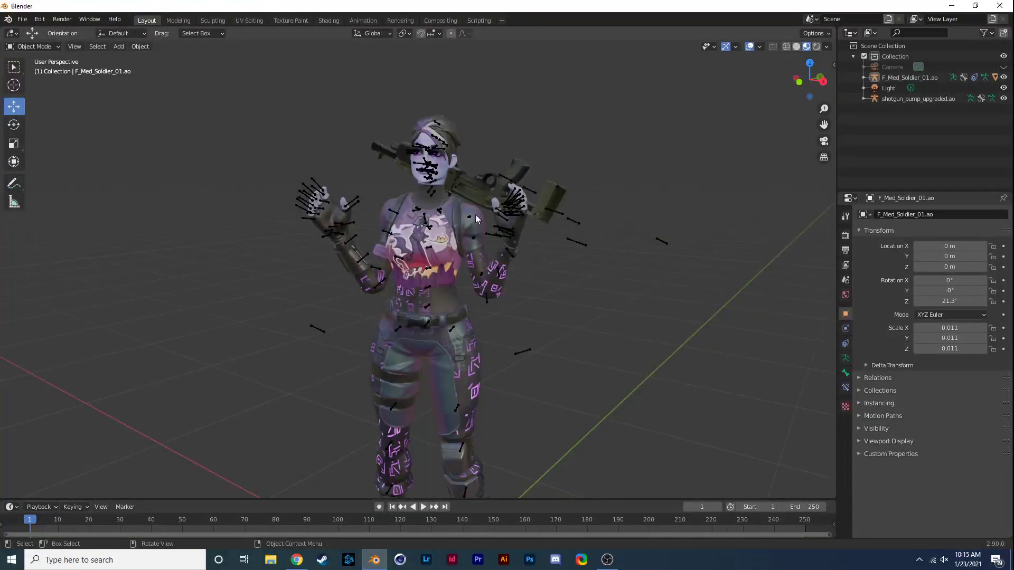
key("F12")
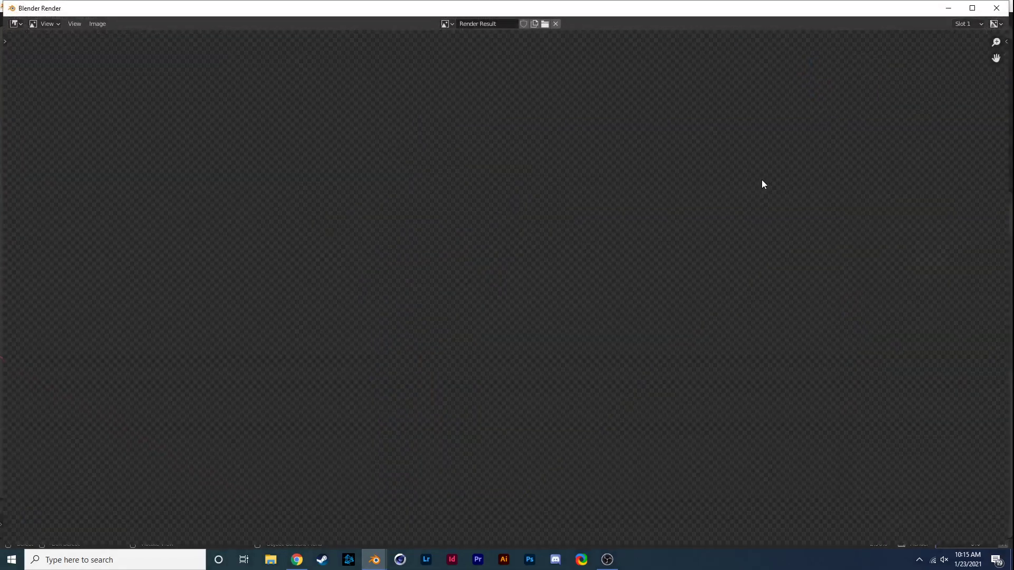
left_click(997, 8)
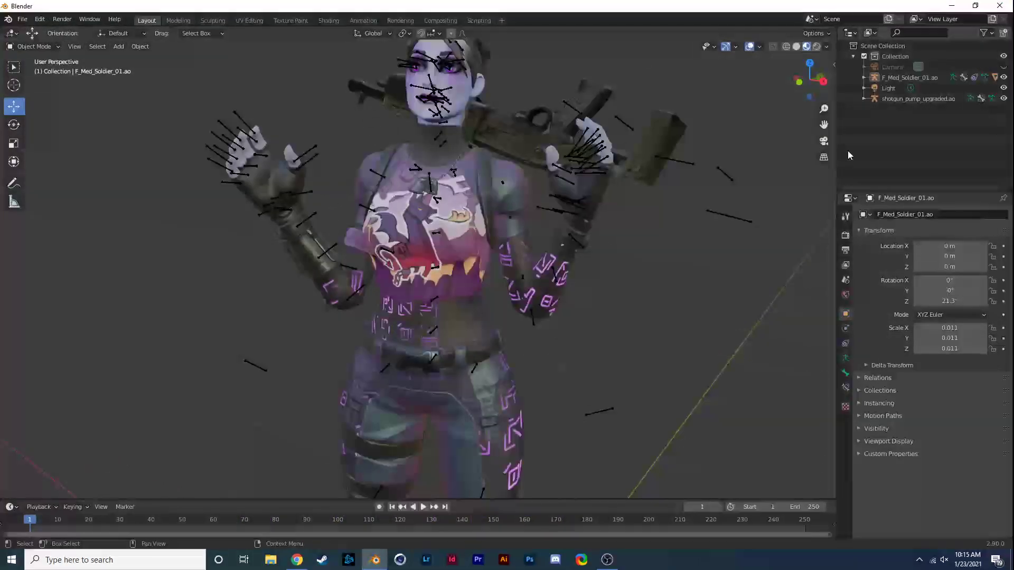
Zoom in on the character's face and open the interaction mode list
scroll(753, 121, "up", 3)
scroll(642, 210, "up", 5)
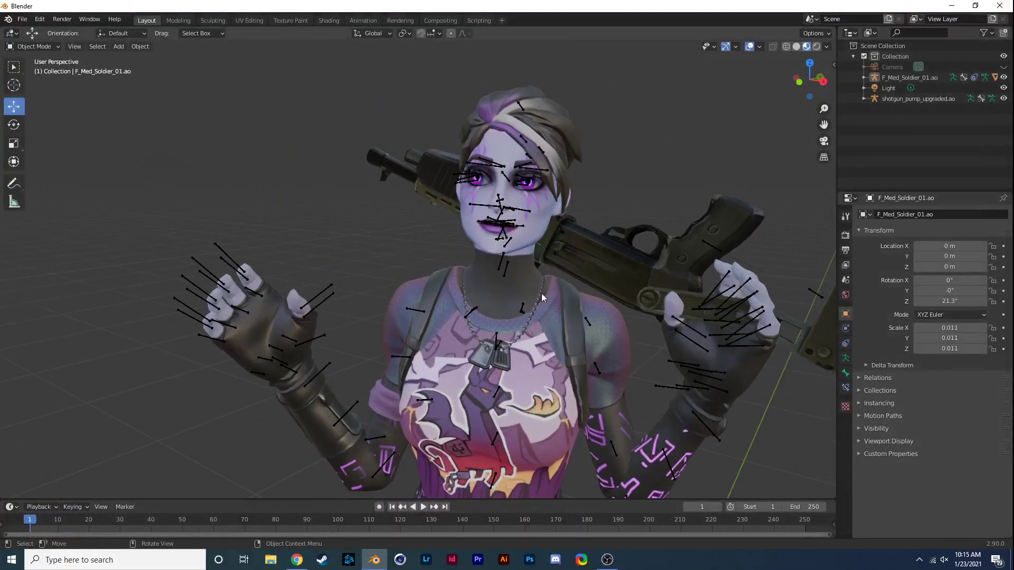
scroll(670, 232, "up", 5)
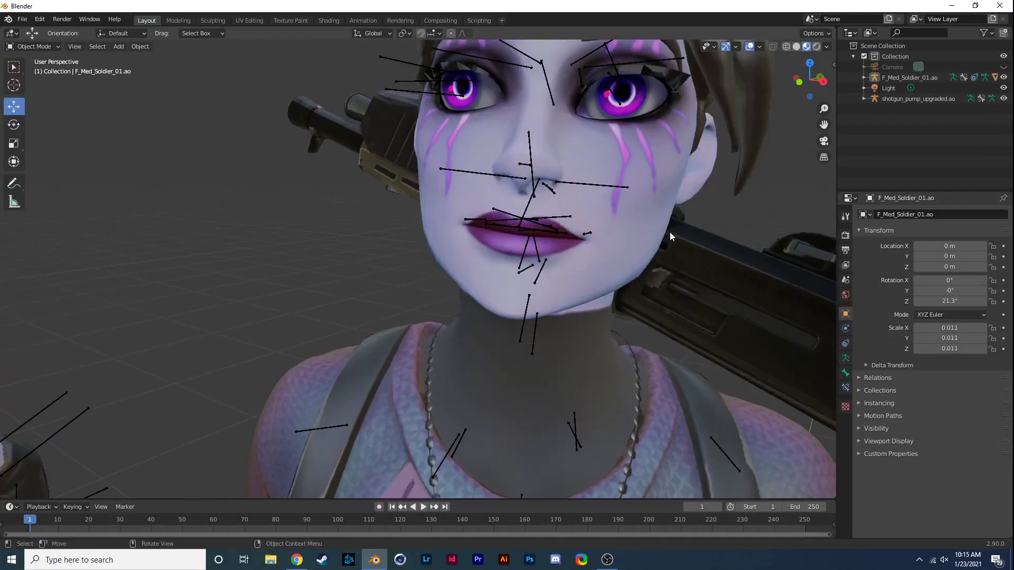
left_click(32, 46)
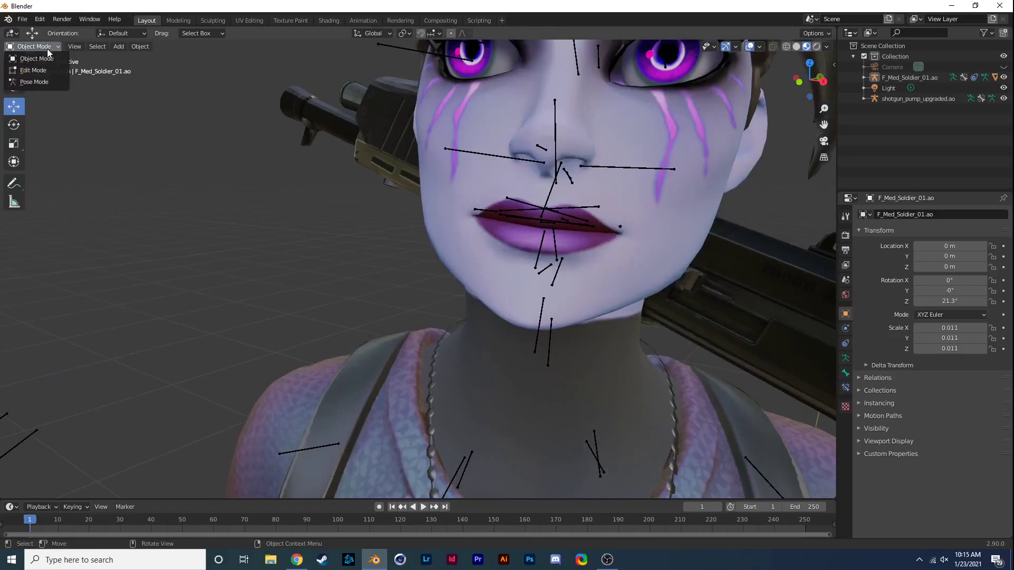
Switch the rig to Pose Mode and select the L_lip_corner bone
left_click(29, 82)
left_click(930, 78)
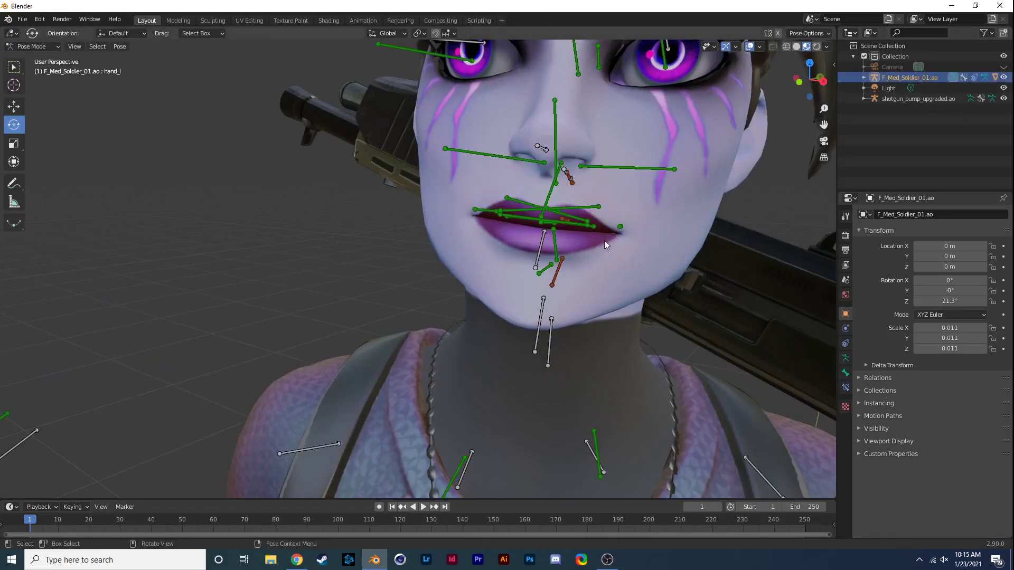
left_click(620, 227)
key("r")
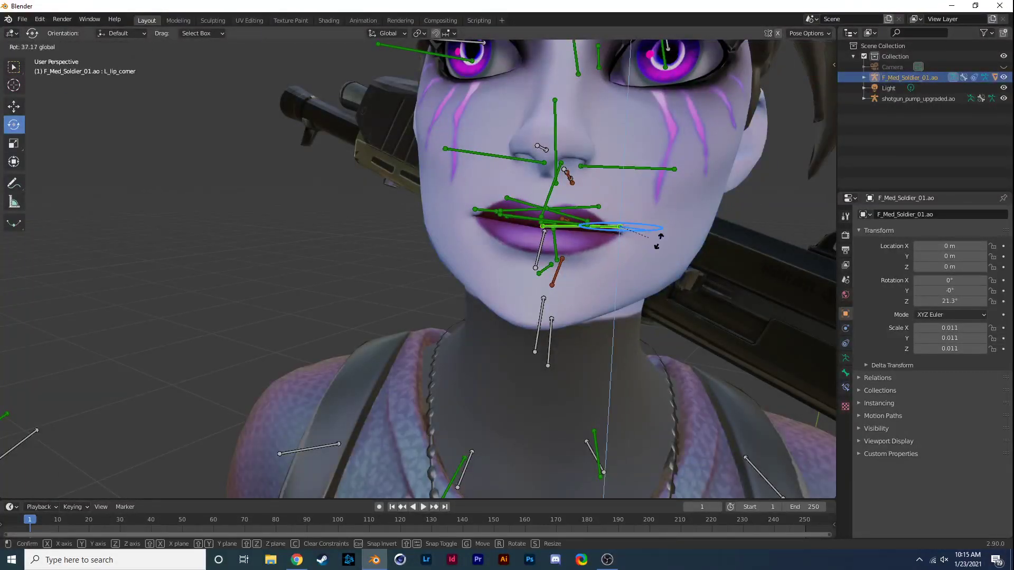
right_click(658, 239)
Move the L_lip_corner bone, undo the change, and render the portrait again
left_click(15, 106)
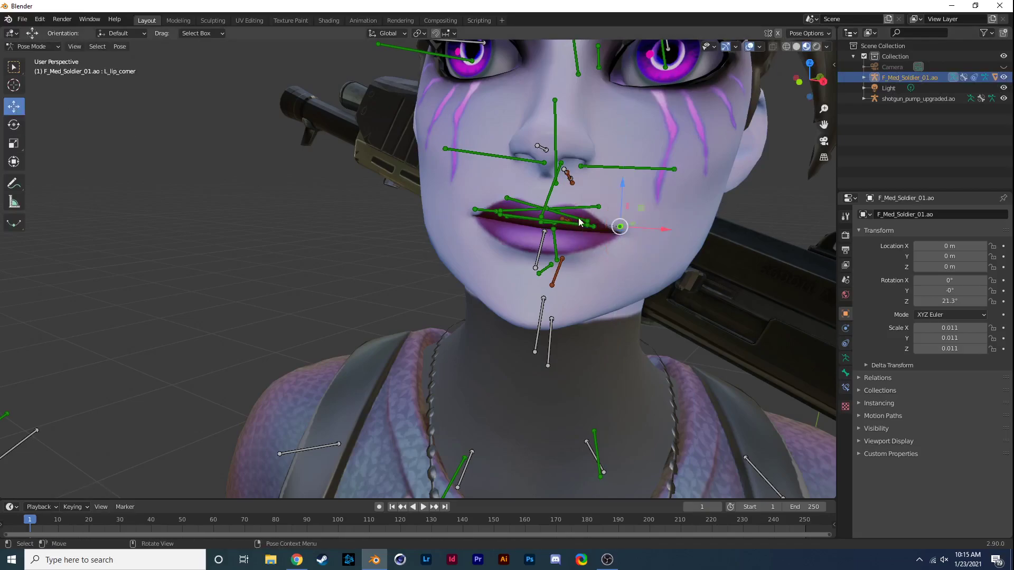
left_click_drag(616, 205, 620, 244)
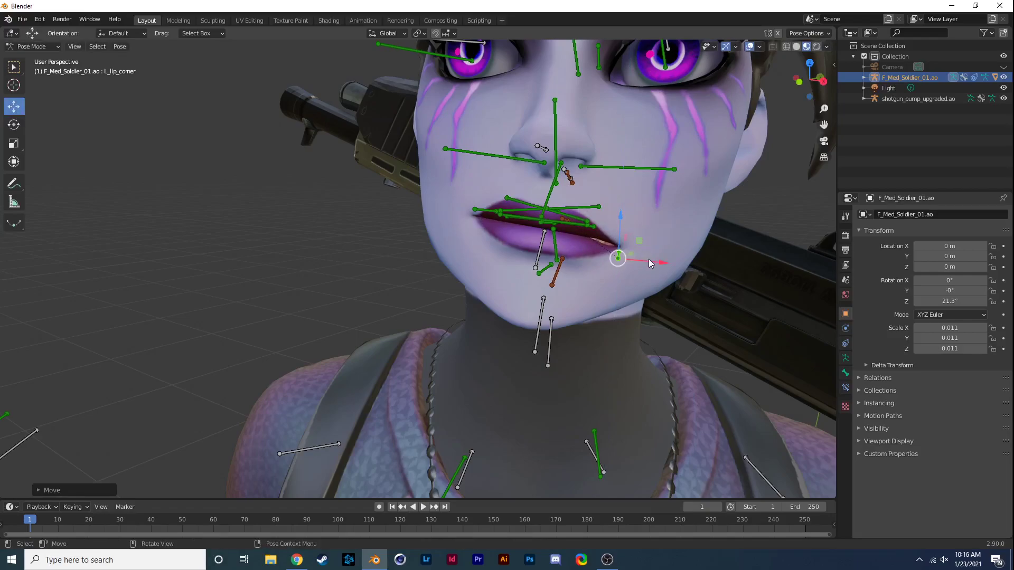
left_click_drag(650, 262, 622, 175)
key("ctrl+z")
key("ctrl+z")
key("F12")
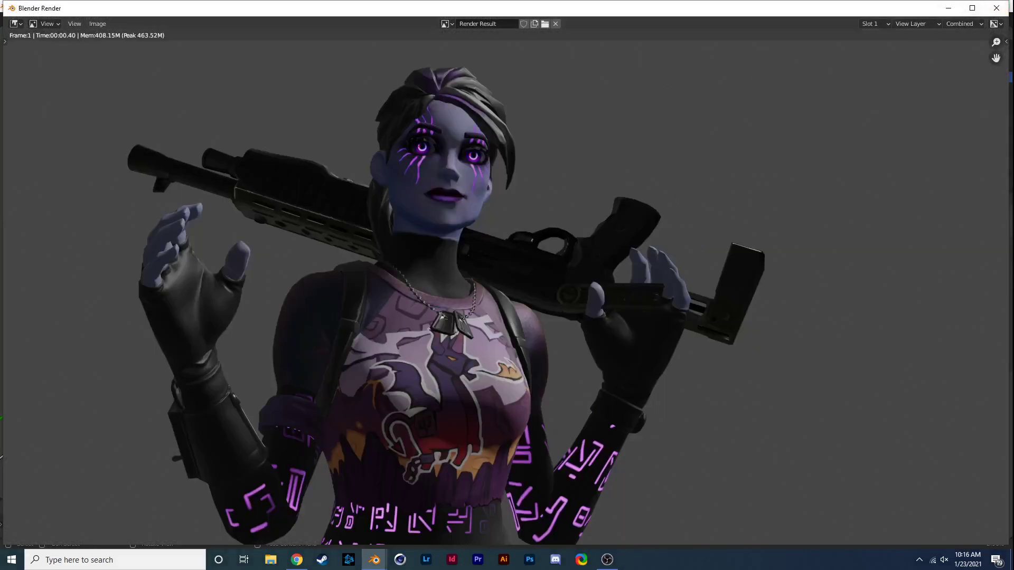
key("alt+Tab")
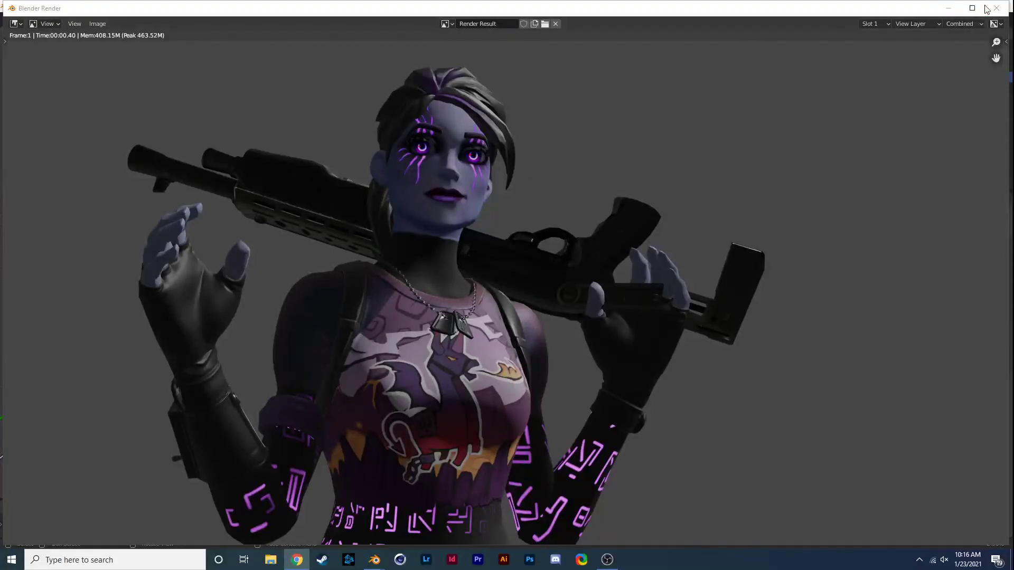
Raise the L_lip_upper_outer bone after abandoning a move of the right one
key("Escape")
scroll(606, 168, "up", 1)
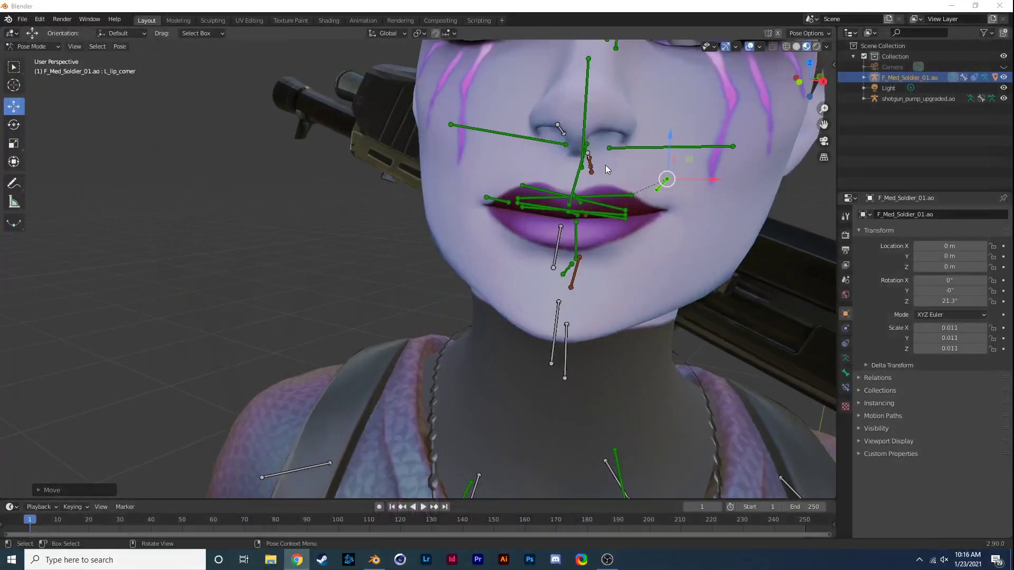
left_click(628, 196)
key("g")
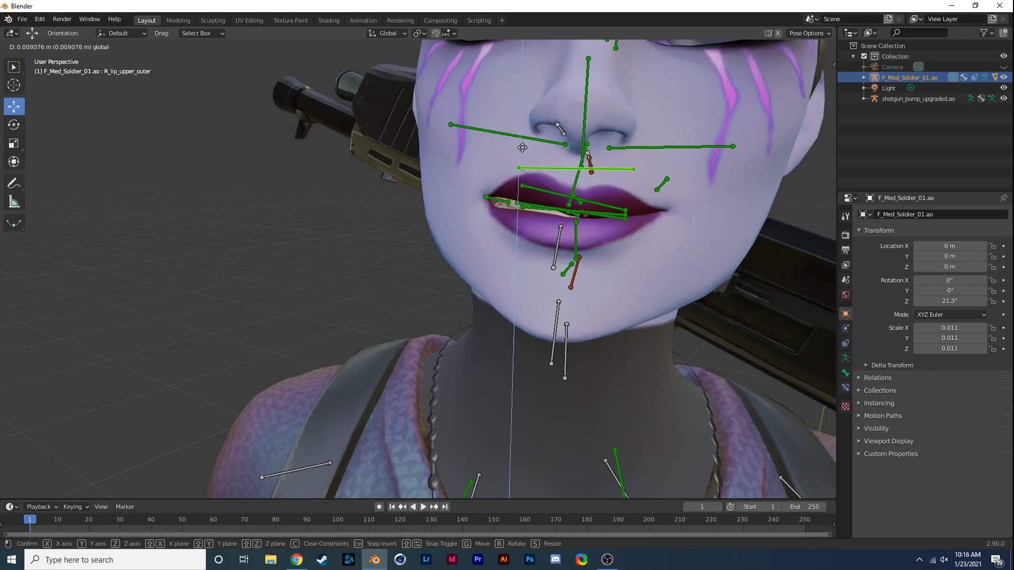
key("Escape")
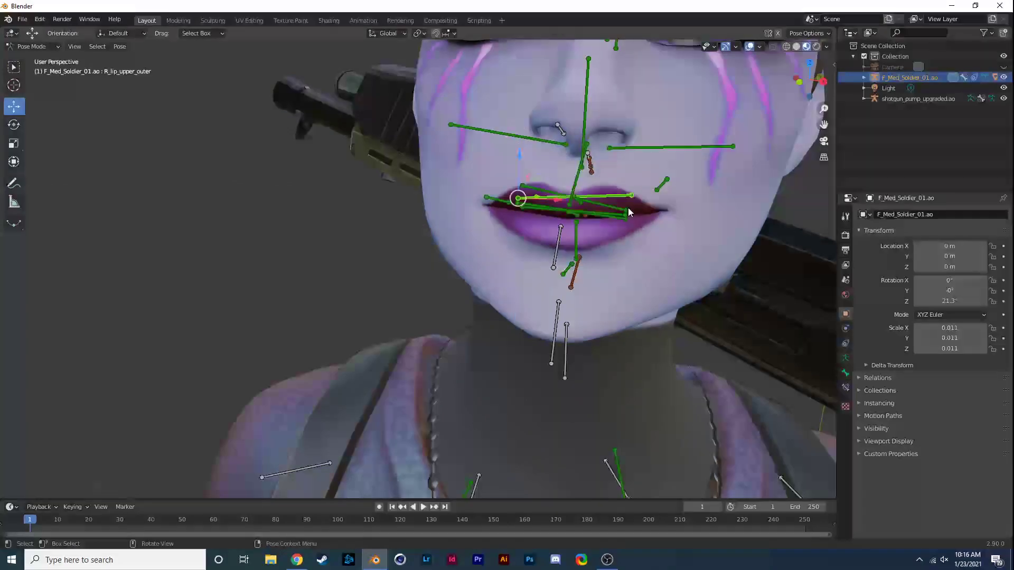
left_click(627, 209)
key("g")
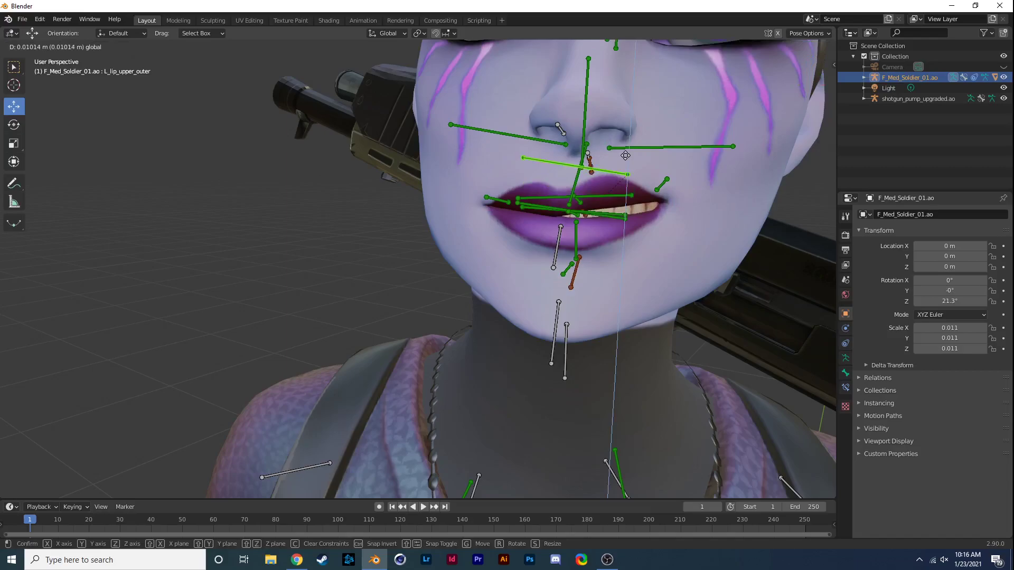
left_click(625, 163)
Lower the L_lip_corner bone vertically and test-render the face
left_click(661, 188)
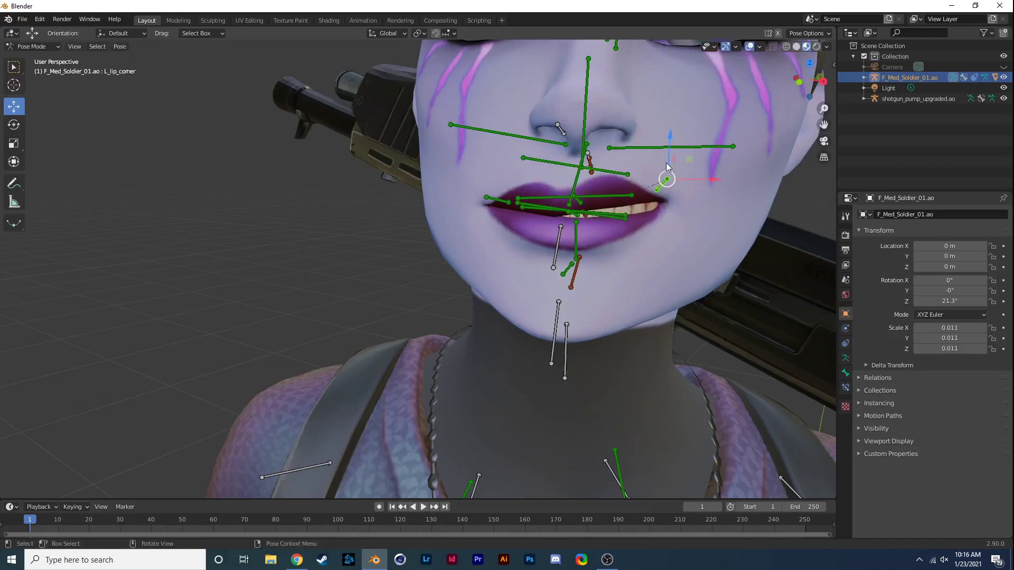
key("g")
key("z")
left_click(665, 199)
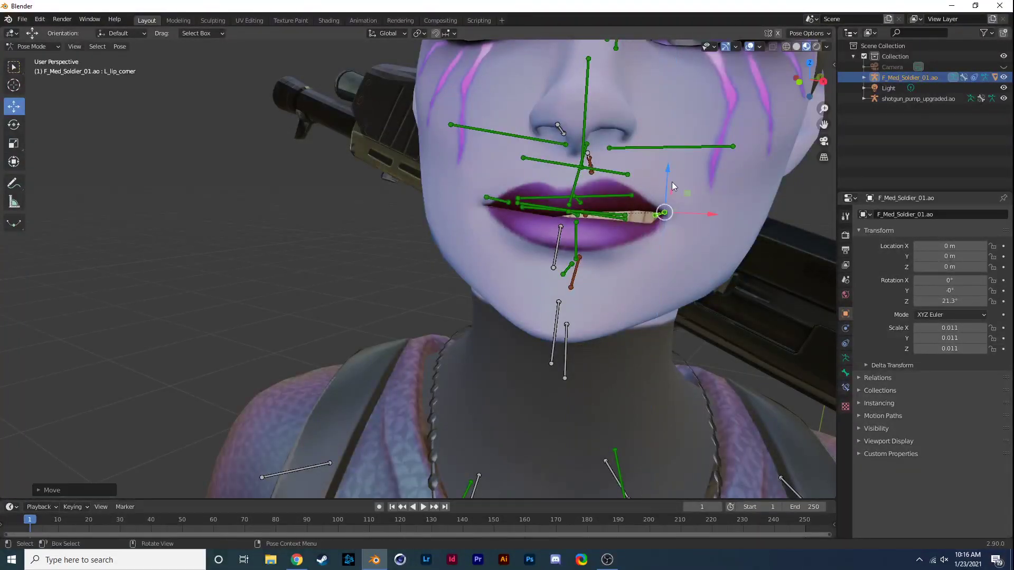
key("F12")
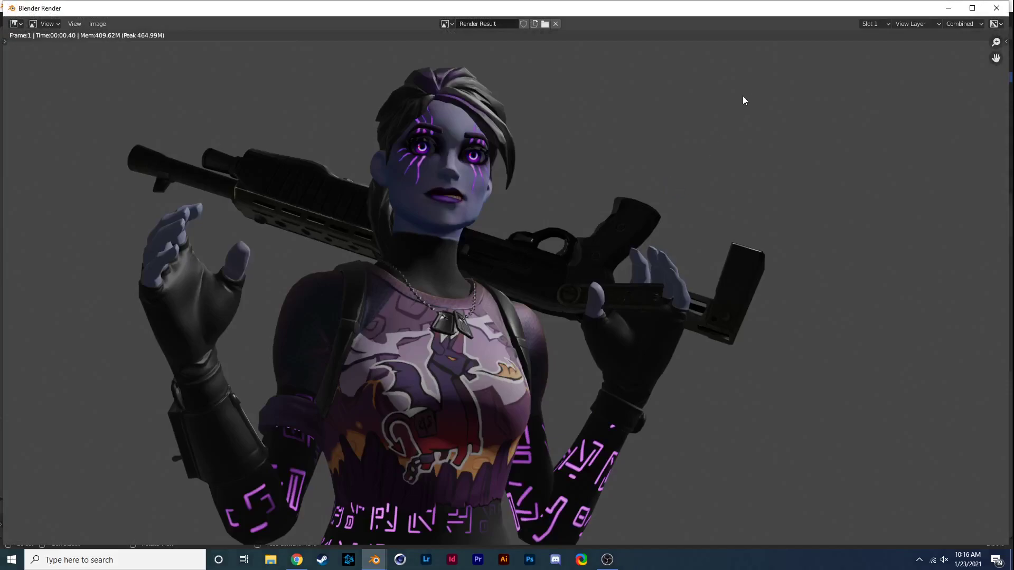
left_click(996, 9)
Raise the lip corner, then pull it down and left, test-rendering each adjustment
key("g")
key("z")
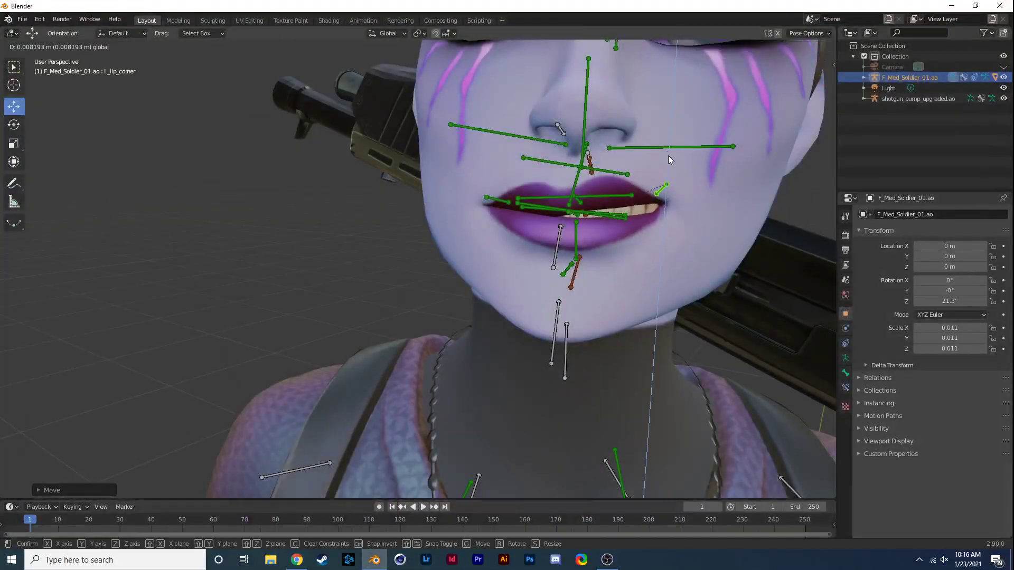
left_click(741, 166)
key("F12")
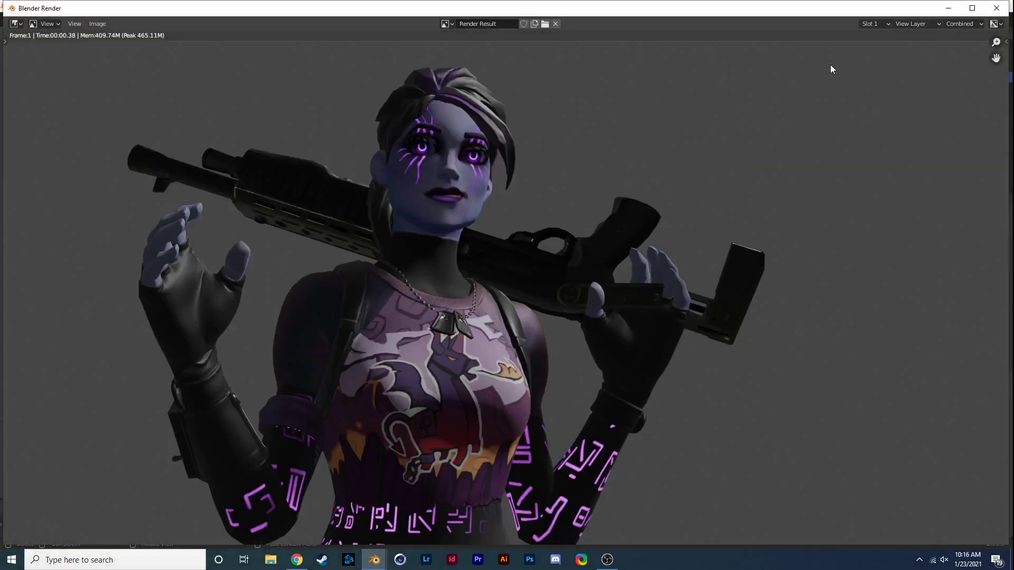
left_click(996, 8)
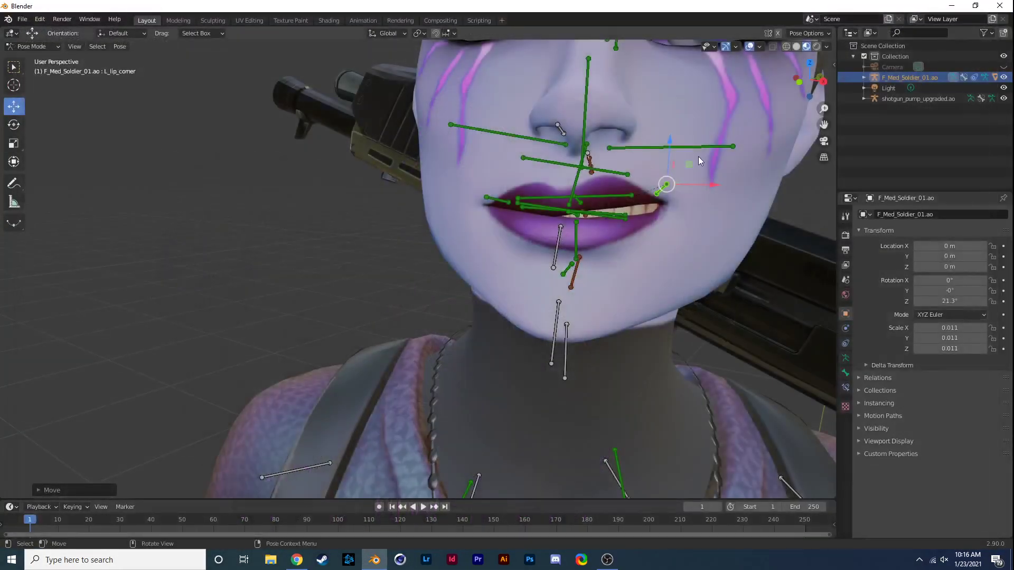
left_click_drag(669, 162, 704, 201)
key("F12")
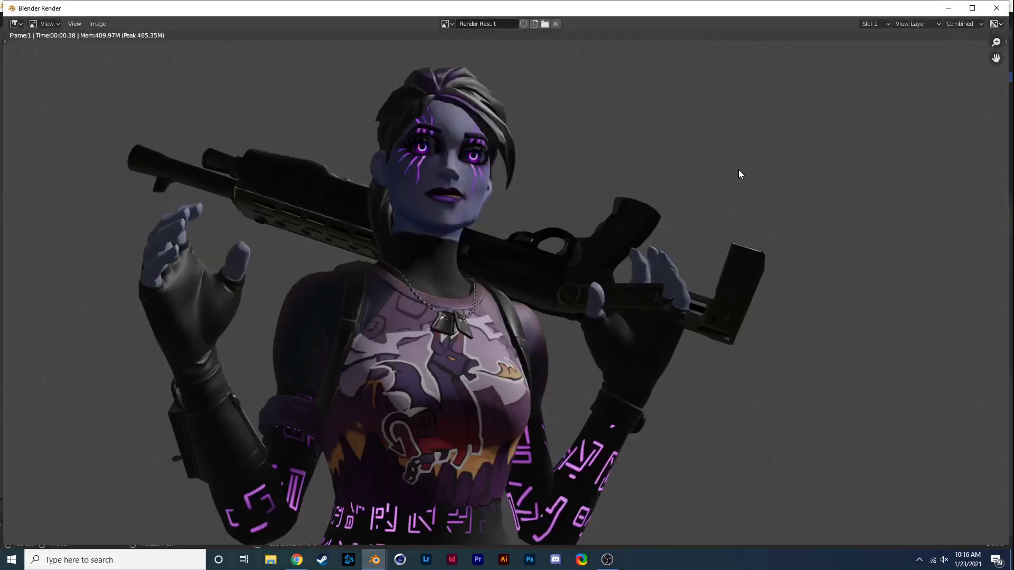
left_click(996, 9)
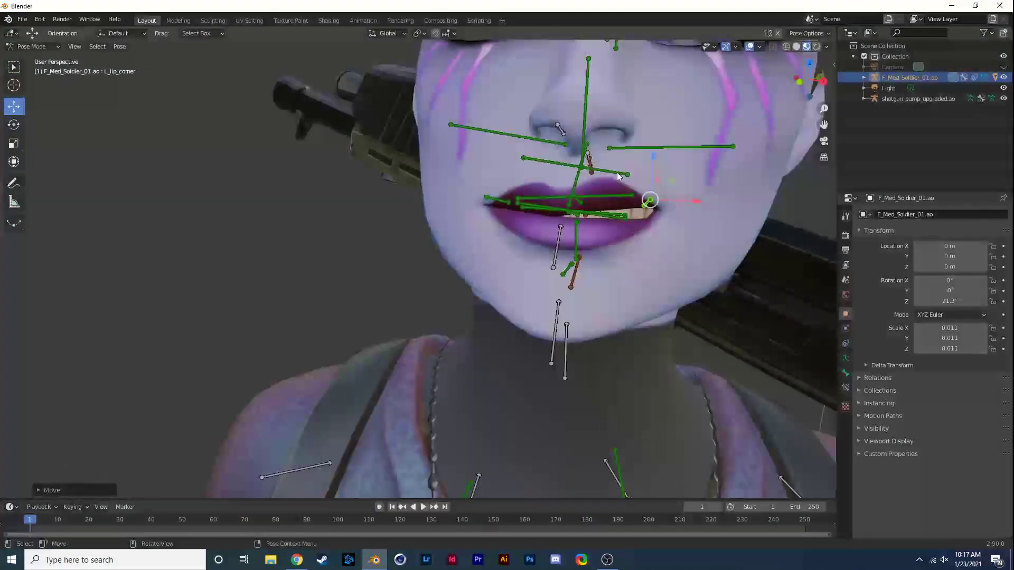
left_click_drag(661, 181, 657, 189)
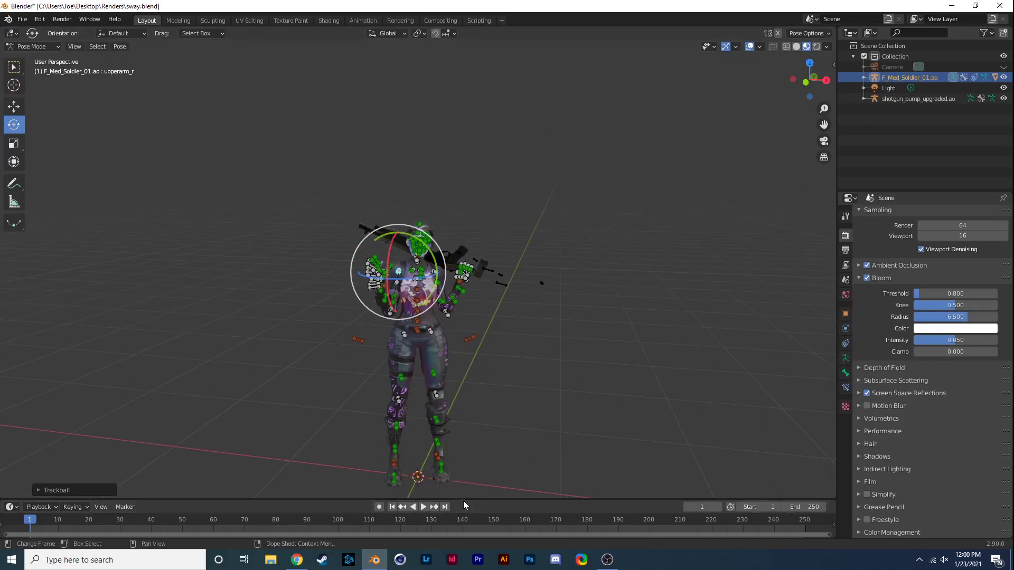
Enlarge the timeline and turn it into a Shader Editor showing the World node tree
left_click_drag(464, 500, 483, 374)
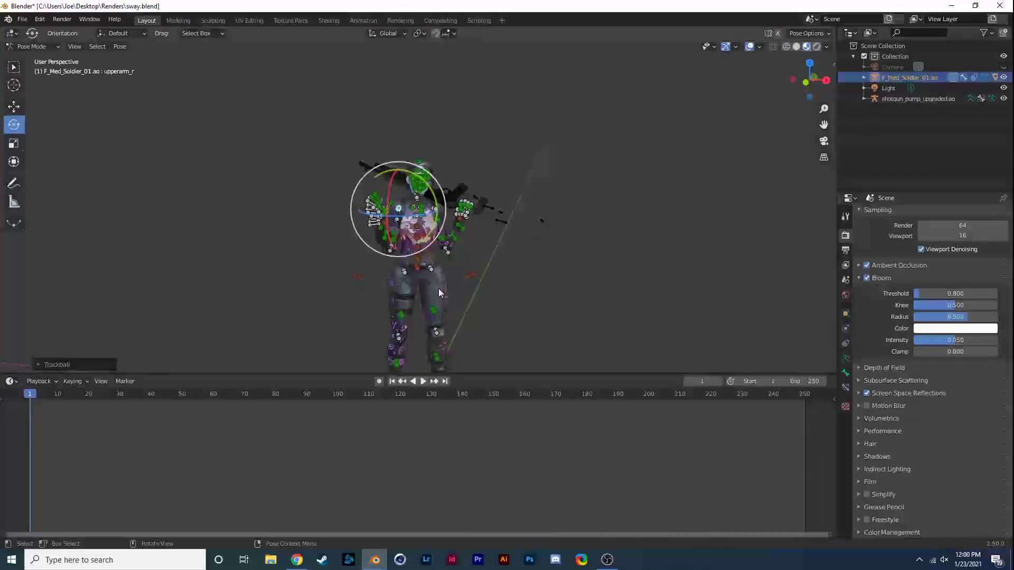
left_click(439, 287)
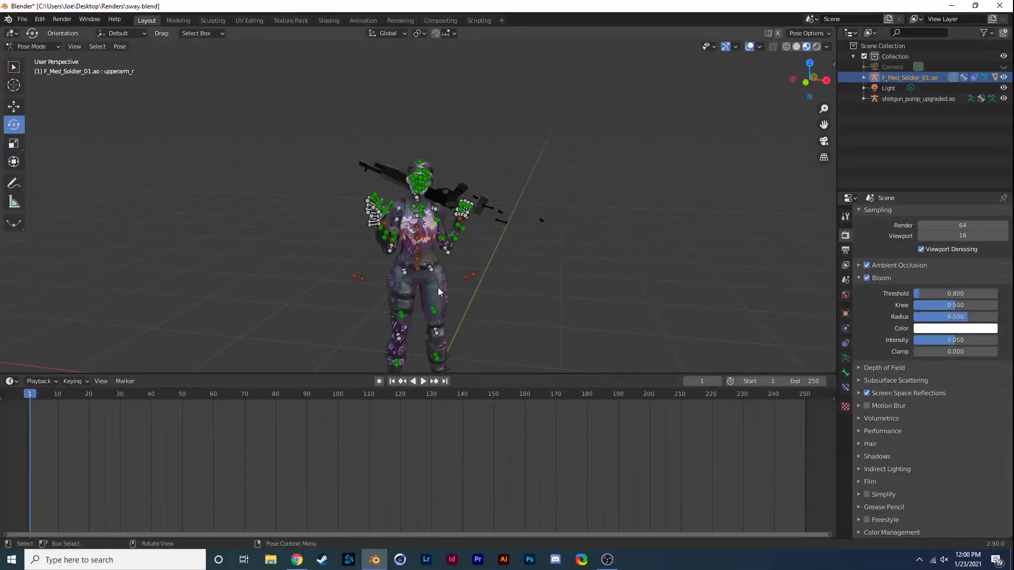
left_click(12, 381)
left_click(41, 382)
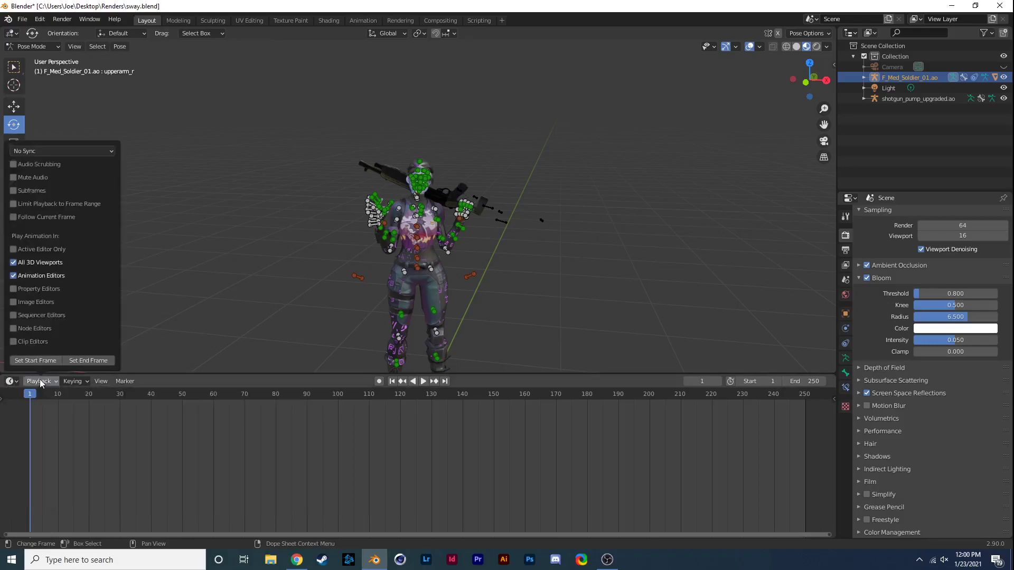
left_click(12, 381)
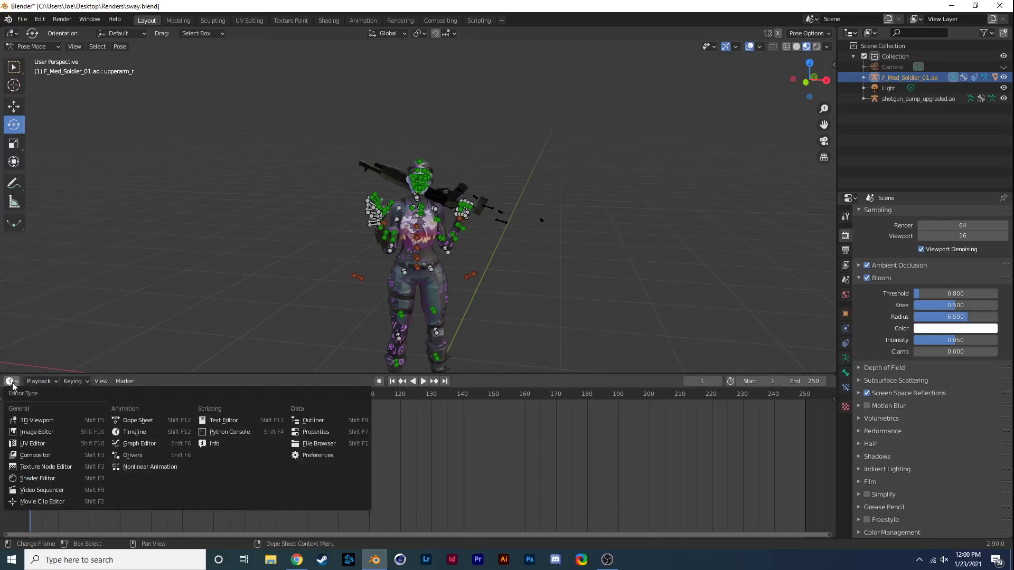
left_click(47, 478)
left_click(48, 384)
left_click(53, 400)
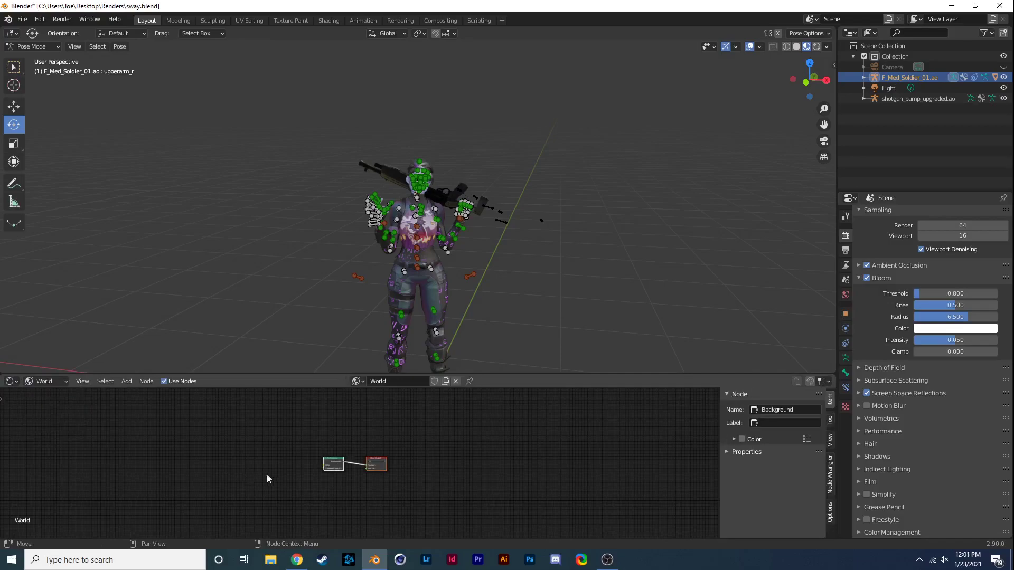
scroll(322, 463, "up", 7)
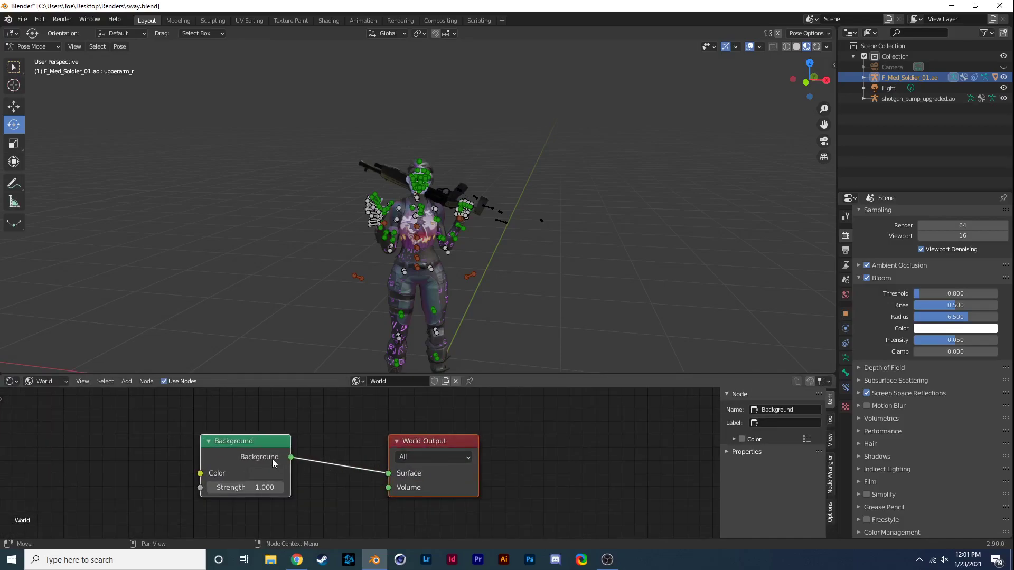
Delete the Background node and link a new Environment Texture's Color to World Output Surface
left_click(272, 459)
key("x")
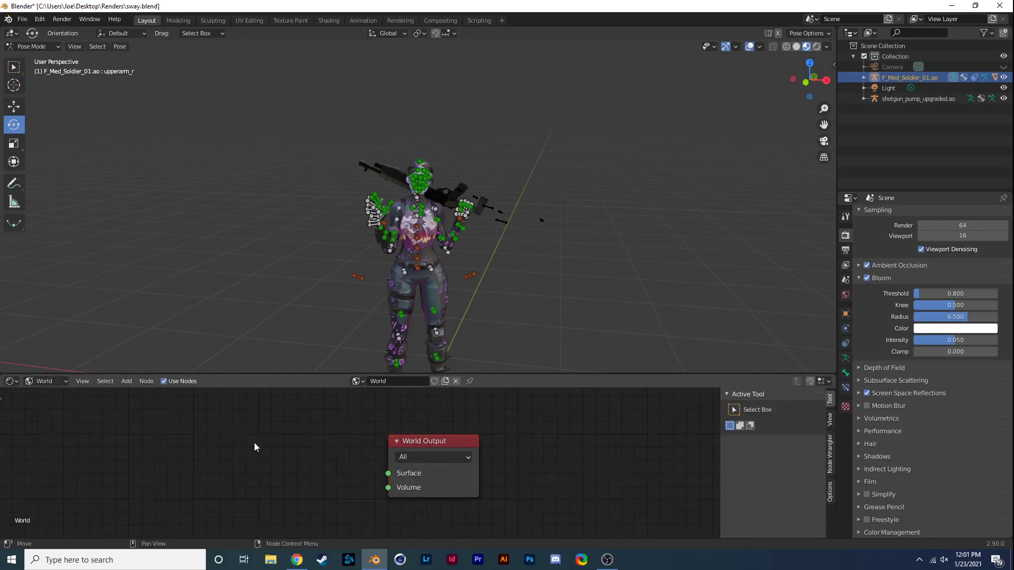
key("shift+a")
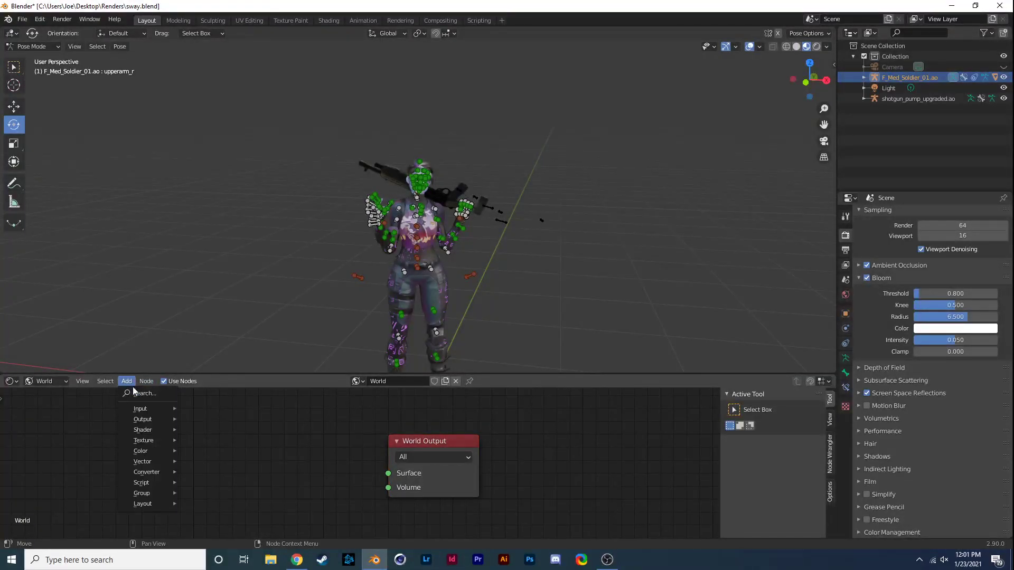
left_click(141, 401)
type("en")
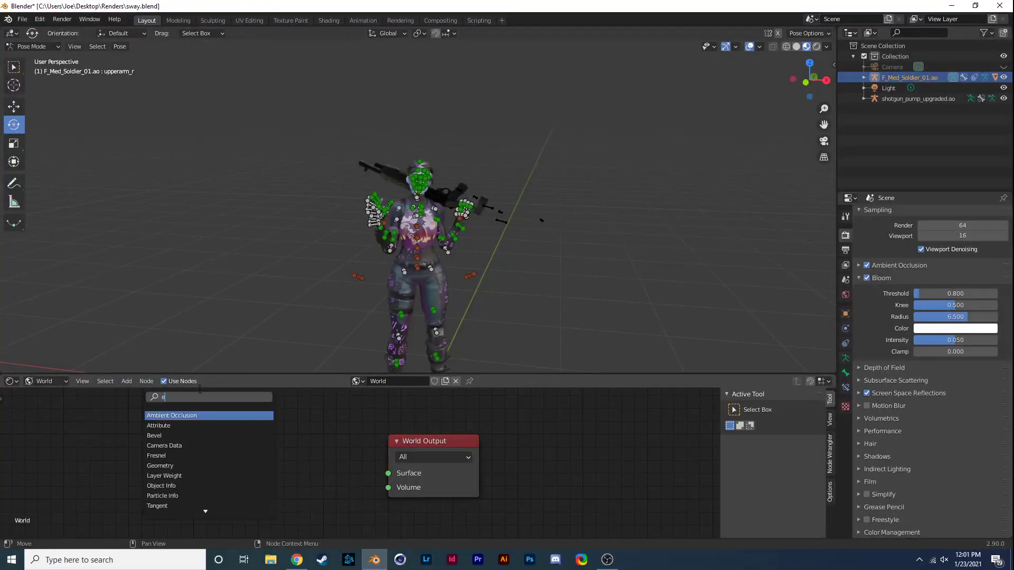
left_click(174, 435)
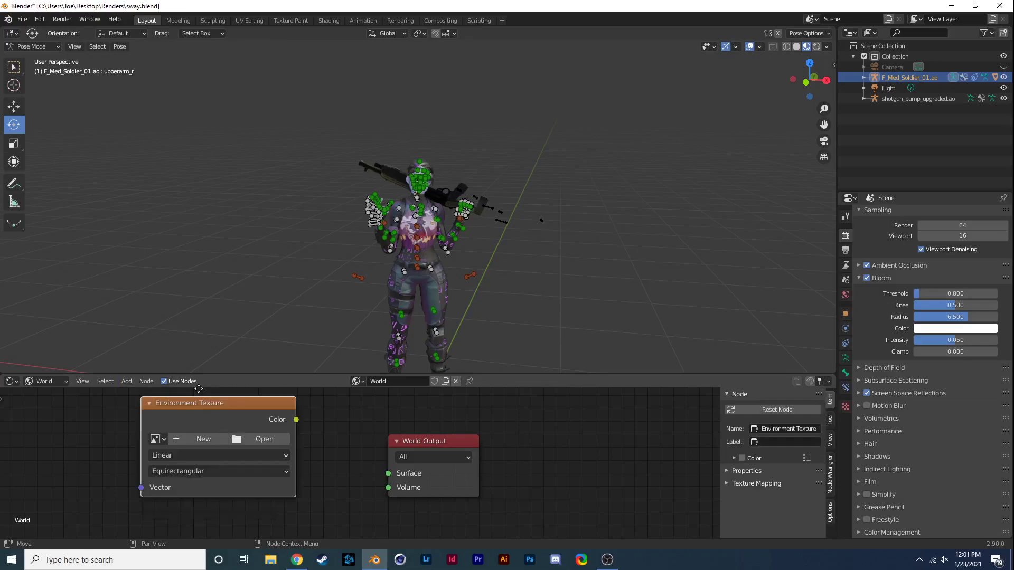
left_click(232, 414)
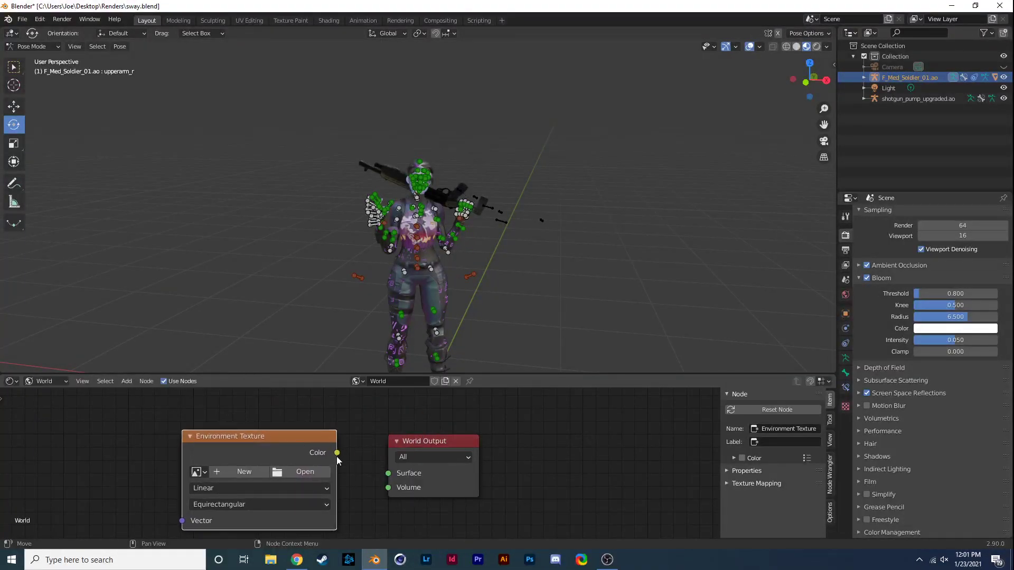
left_click_drag(337, 452, 387, 474)
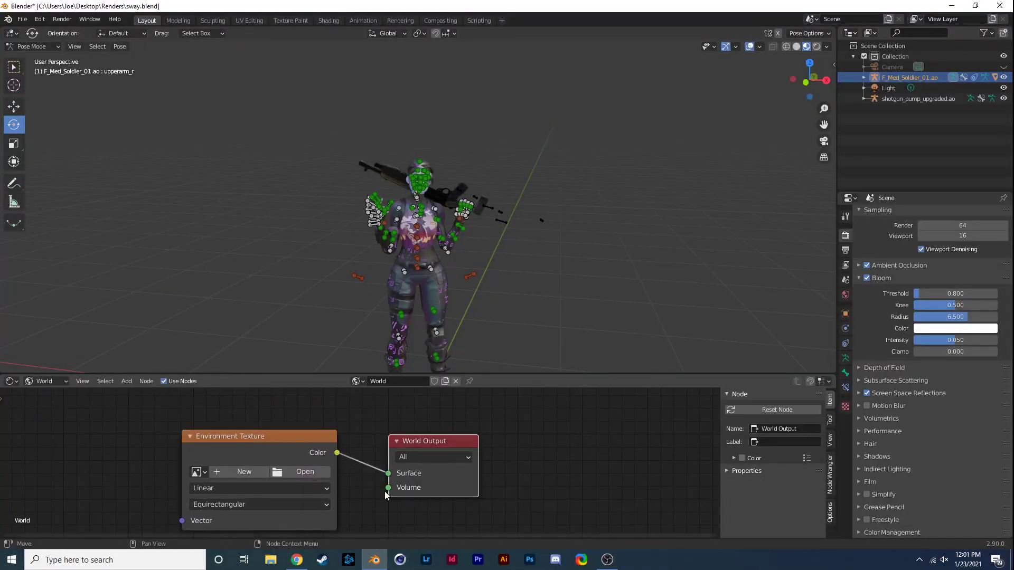
Load Blue Grotto 4K.hdr from Desktop\HDRI\HDRI_s into the Environment Texture and render
left_click(279, 472)
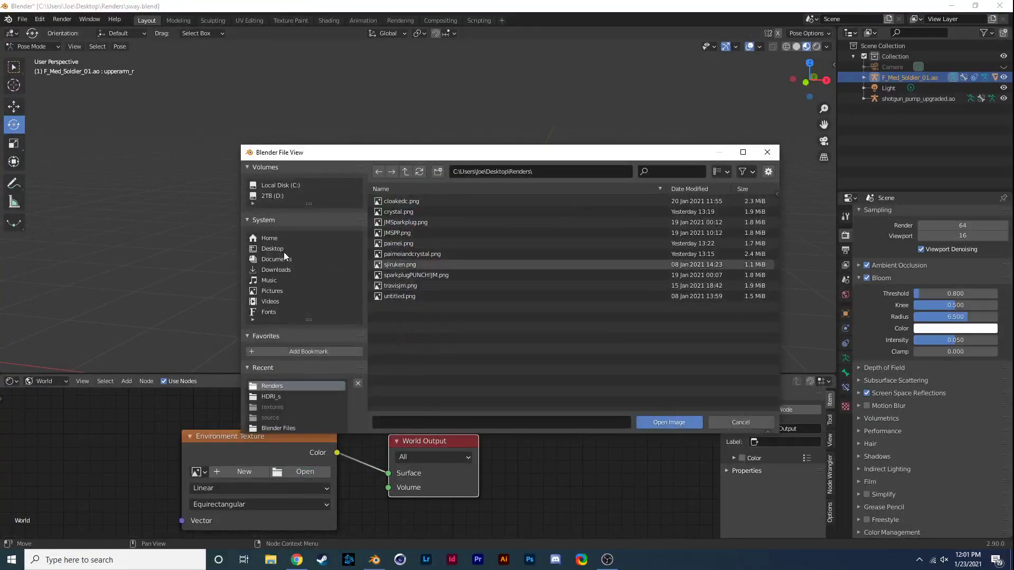
left_click(283, 250)
double_click(401, 212)
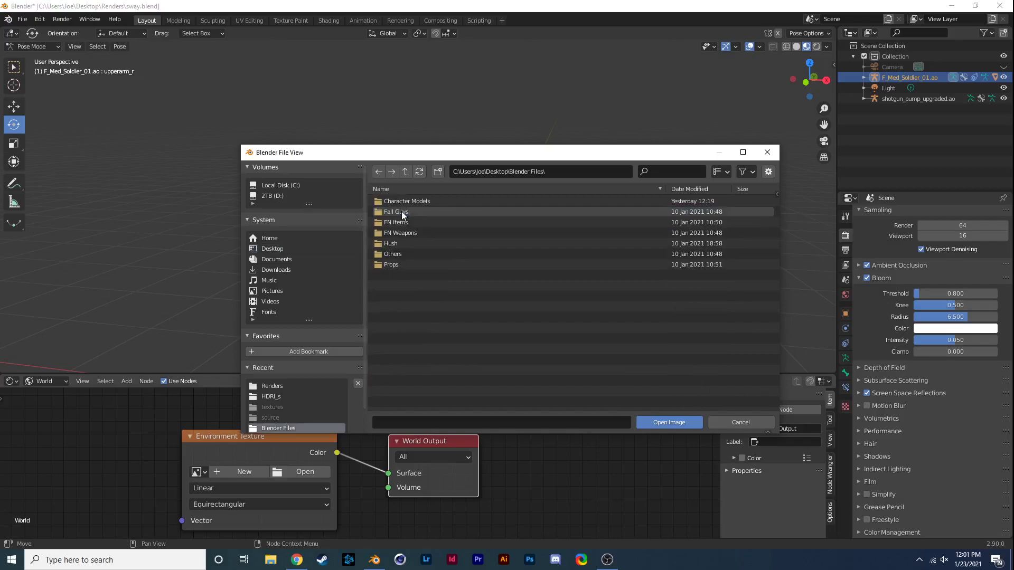
left_click(379, 172)
double_click(410, 297)
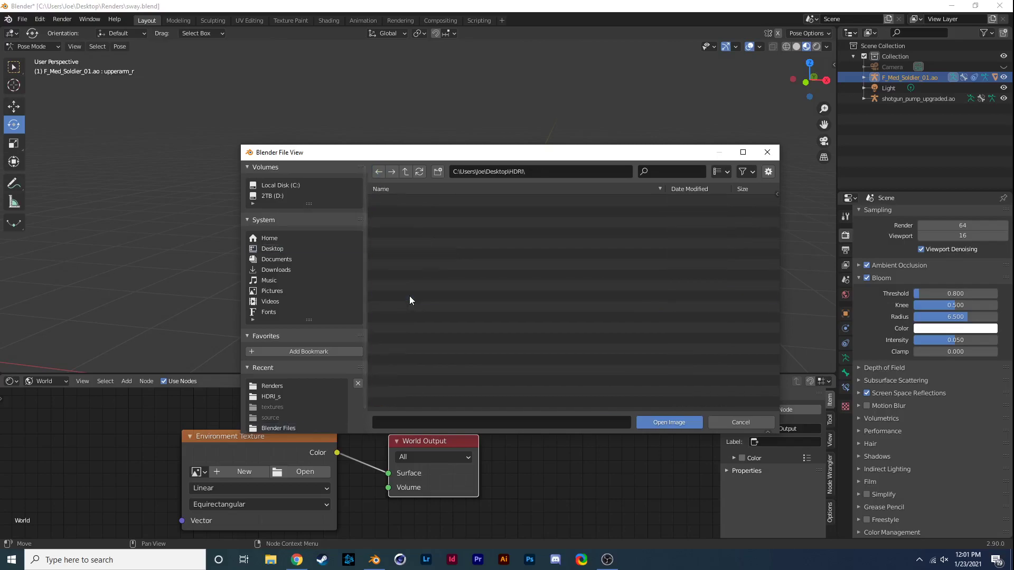
left_click(424, 201)
double_click(423, 201)
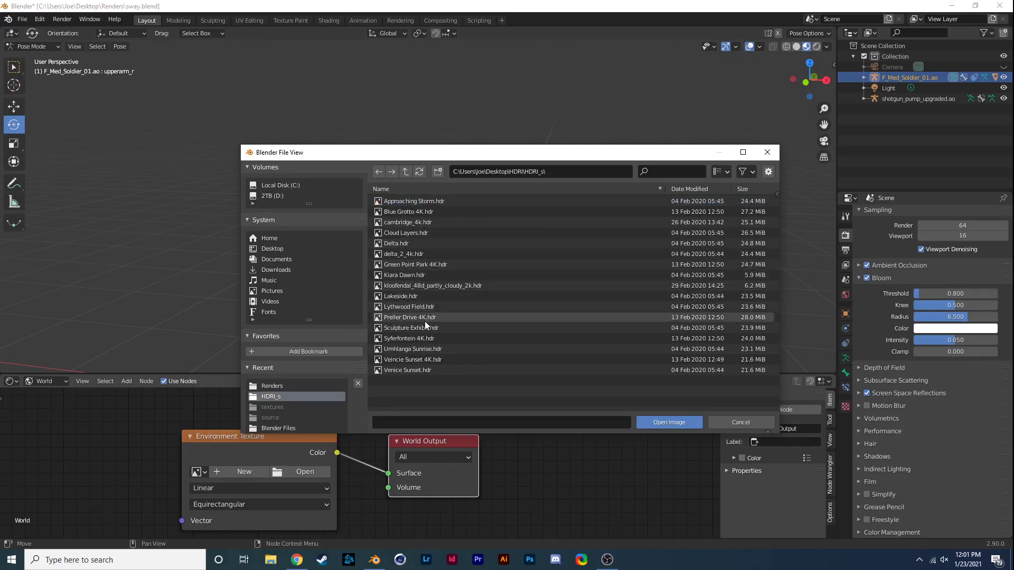
double_click(442, 211)
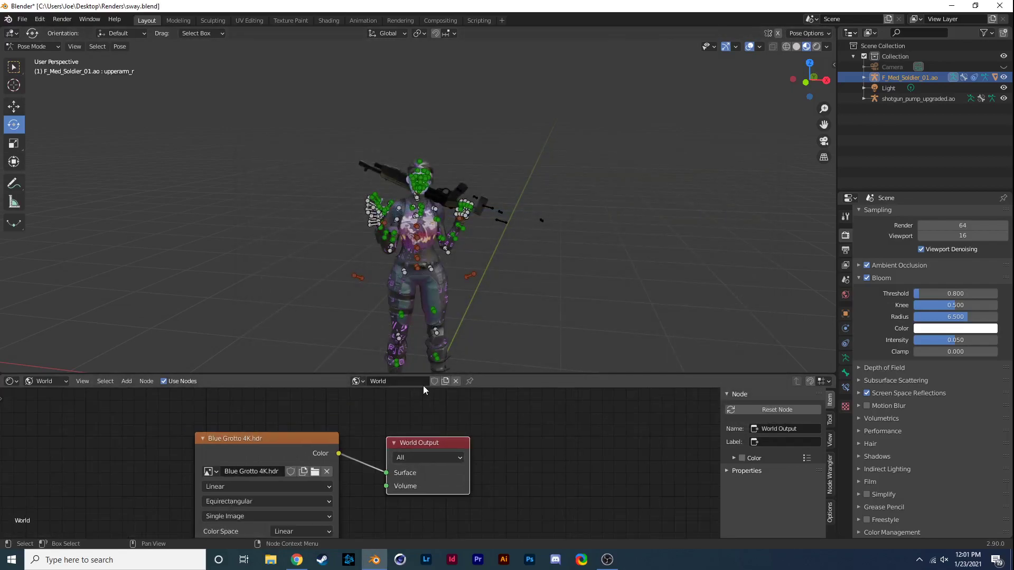
key("F12")
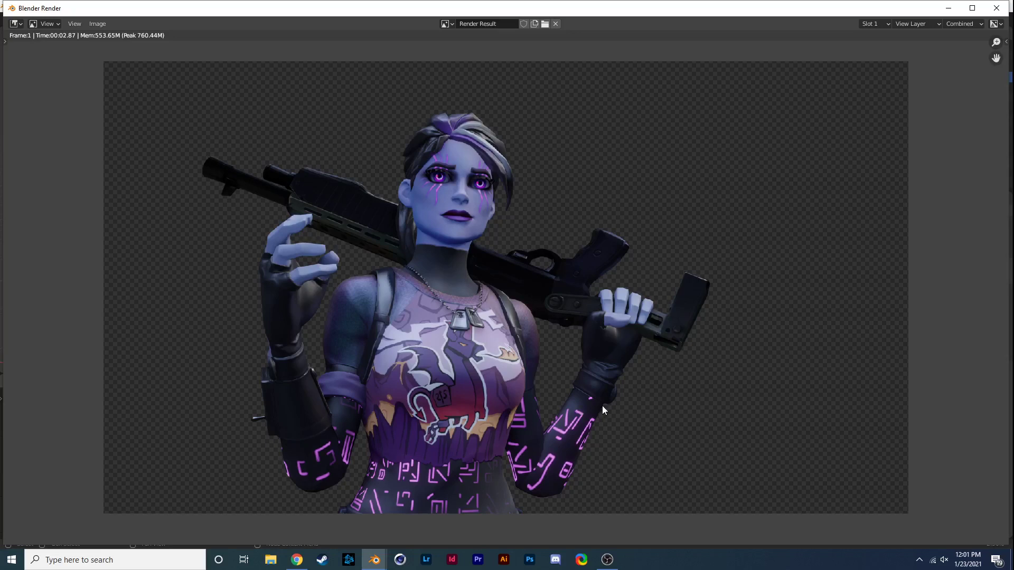
Swap the environment image to Lakeside.hdr and render a test
left_click(994, 8)
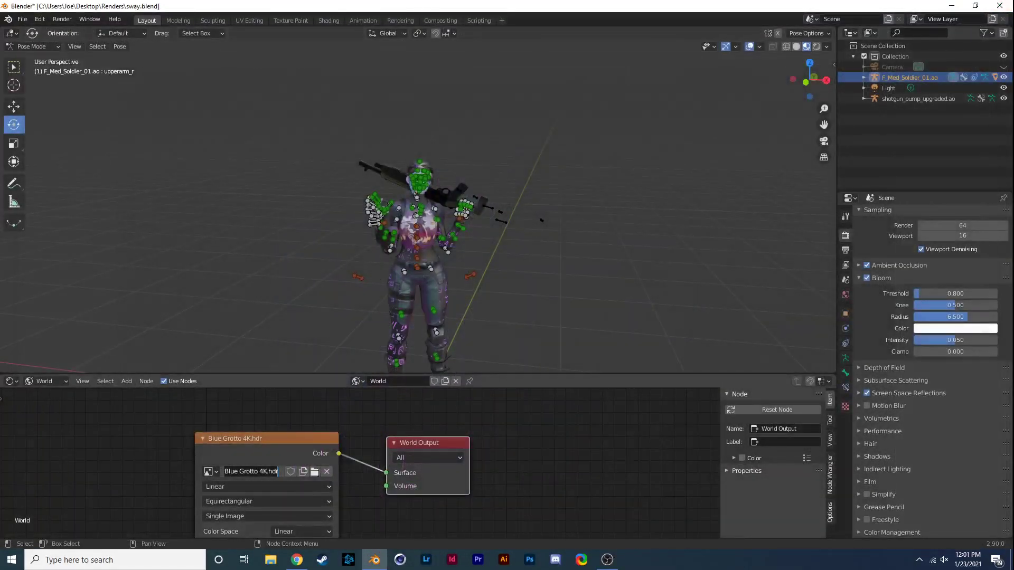
left_click(314, 472)
left_click(416, 296)
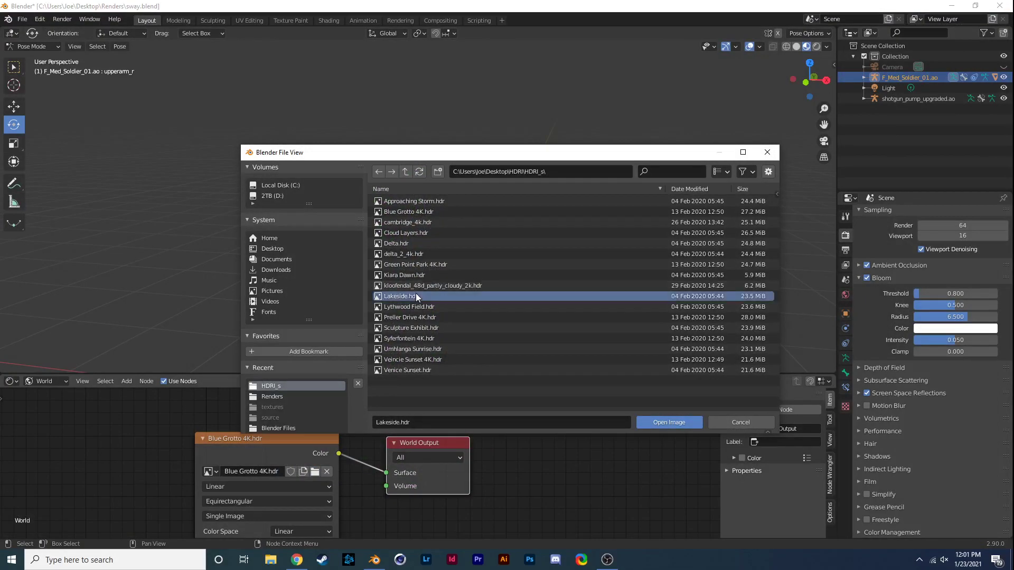
double_click(416, 294)
key("F12")
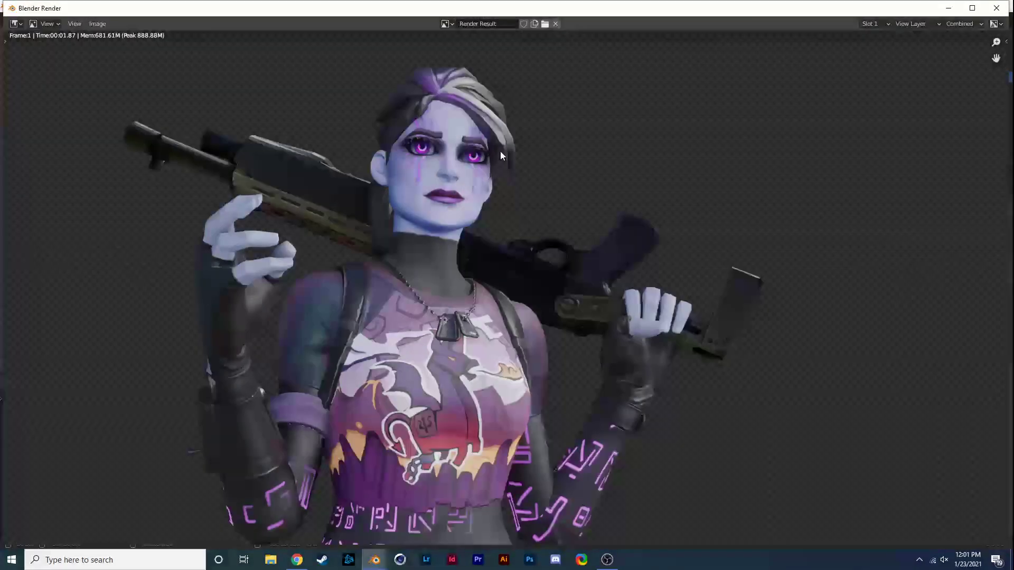
Try Cloud Layers.hdr as the environment and render again
left_click(997, 8)
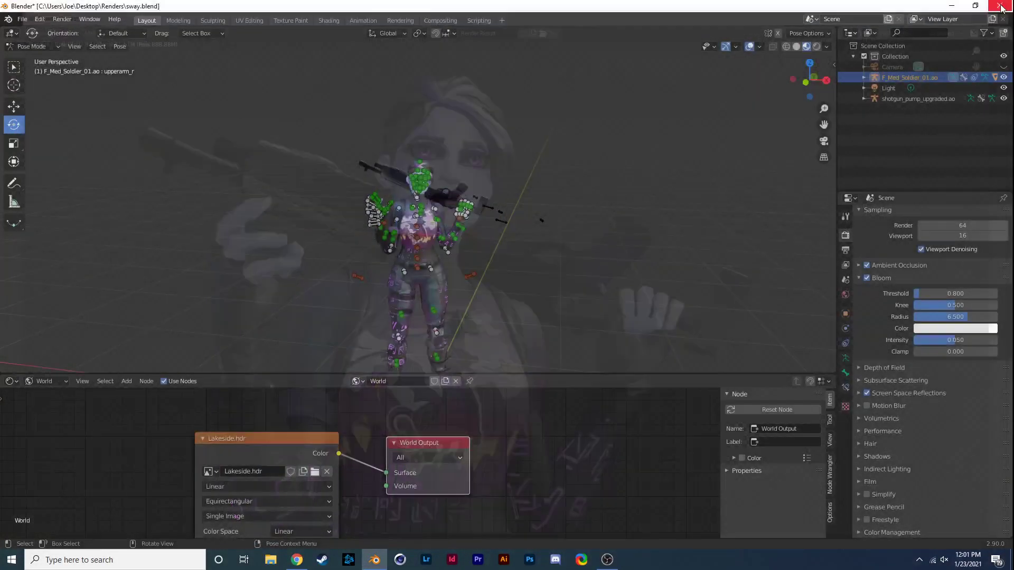
left_click(315, 471)
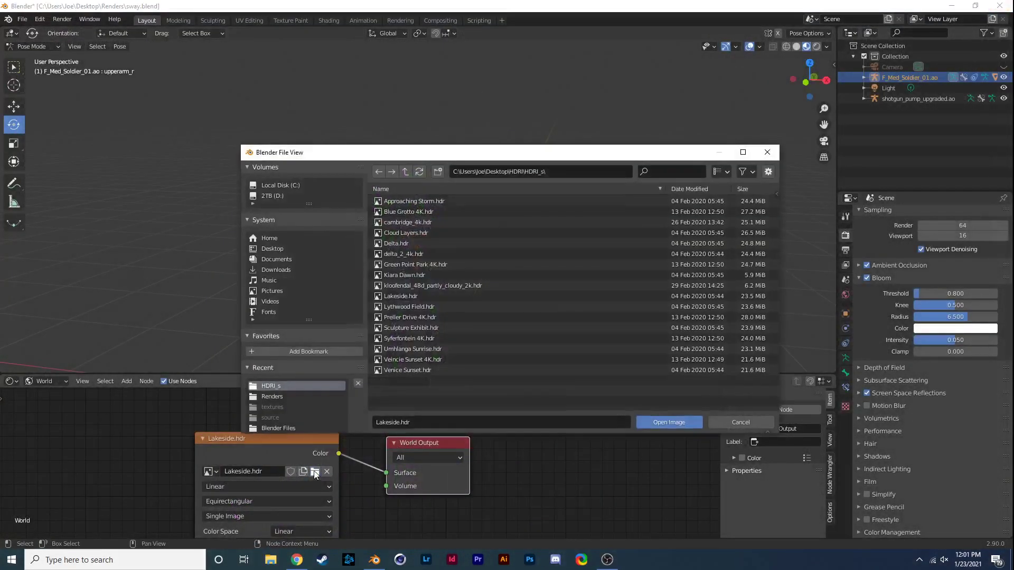
double_click(417, 233)
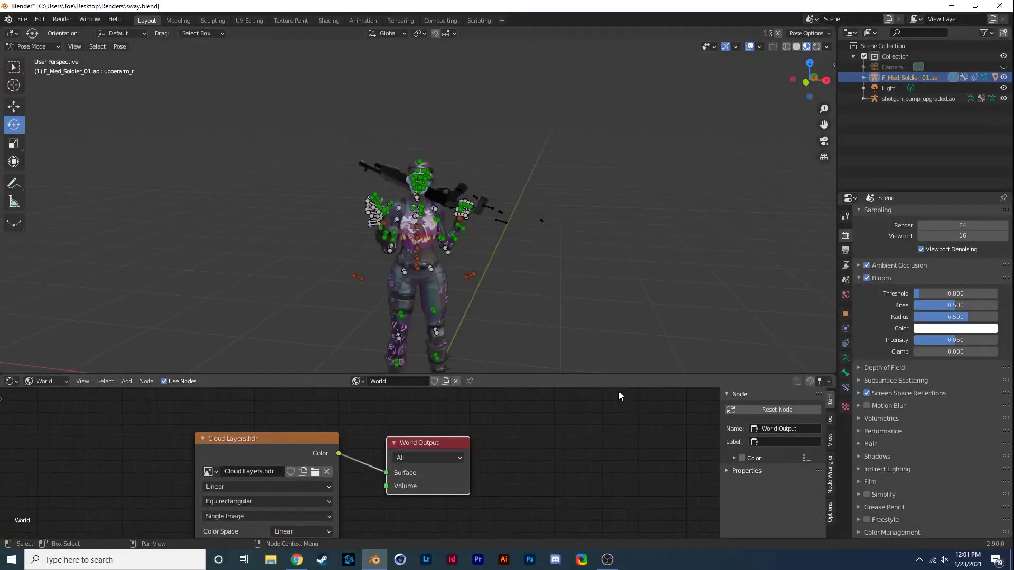
key("F12")
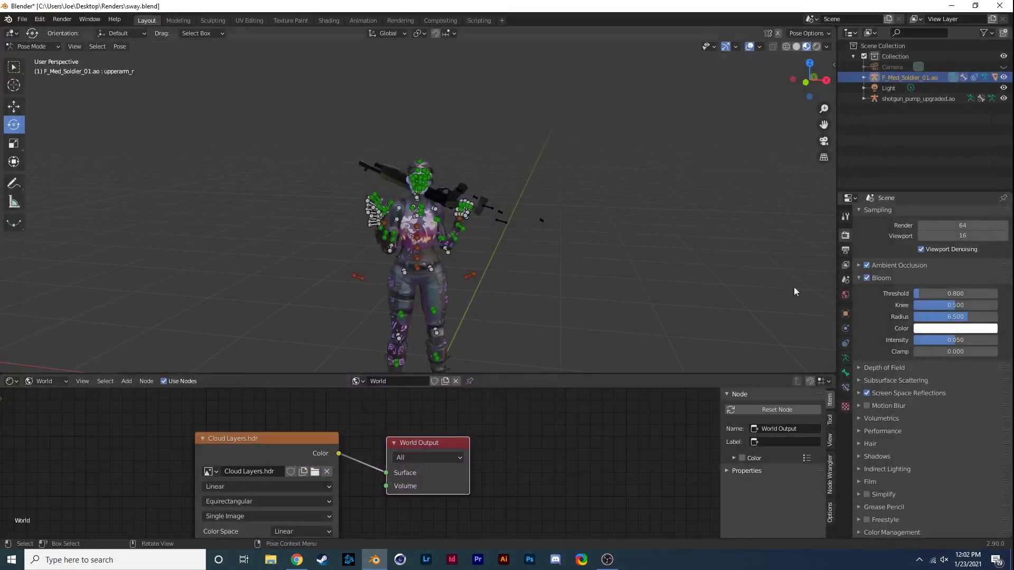
Load cambridge_4k.hdr as the world environment and render the character
left_click(996, 8)
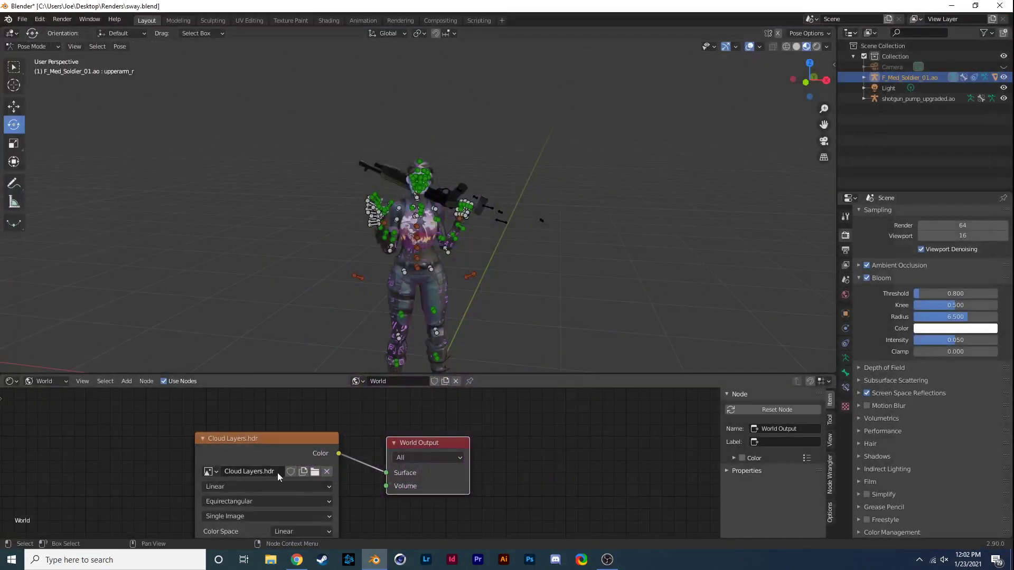
left_click(314, 472)
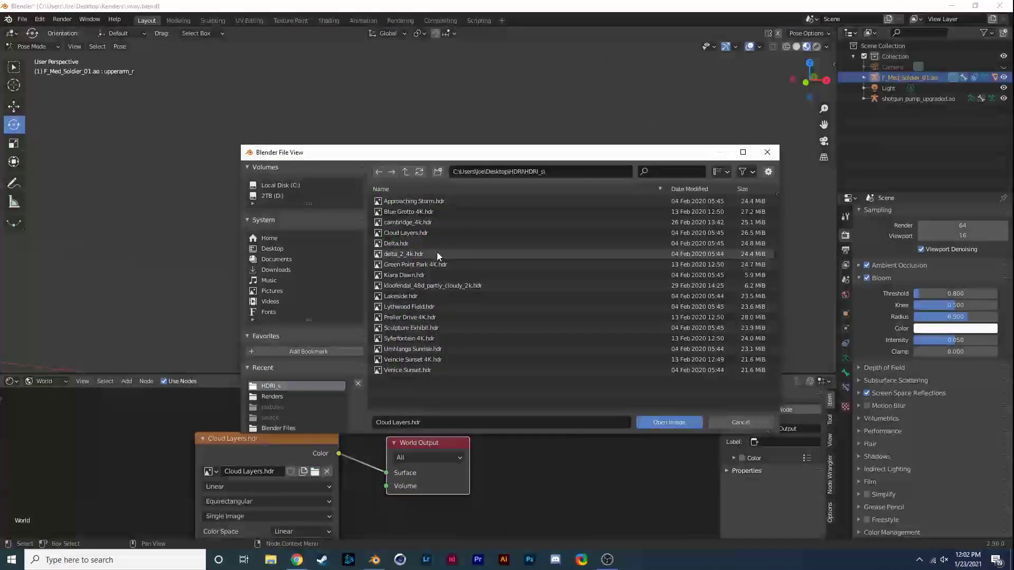
double_click(433, 218)
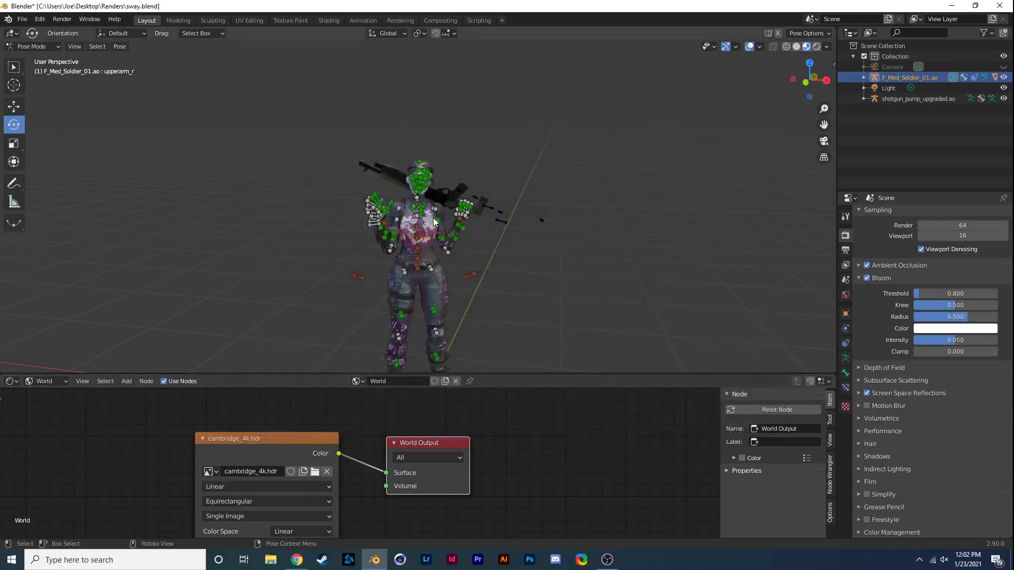
key("F12")
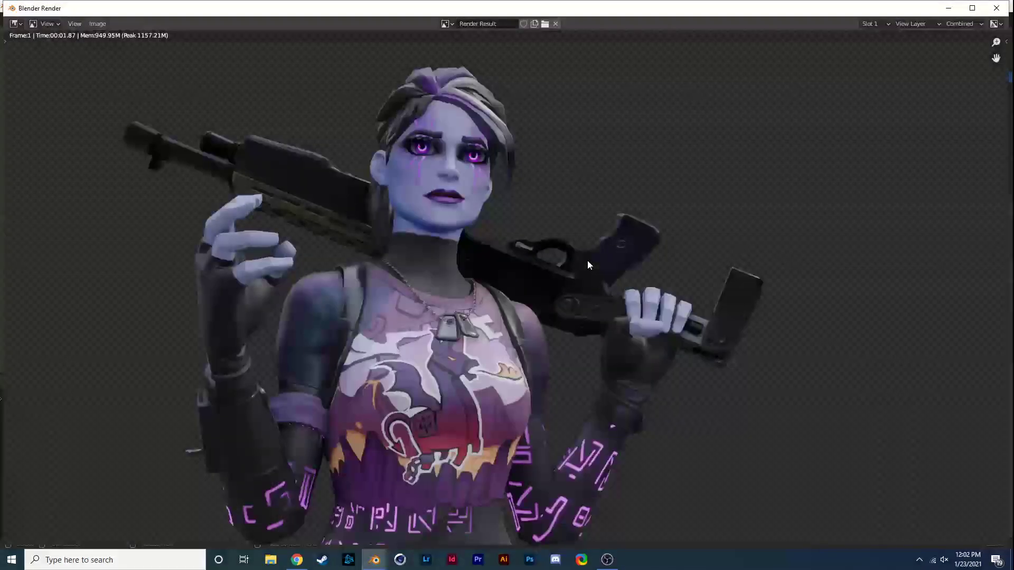
scroll(588, 261, "down", 1)
Close the render result and drag the viewport/Shader Editor border upward
left_click(997, 8)
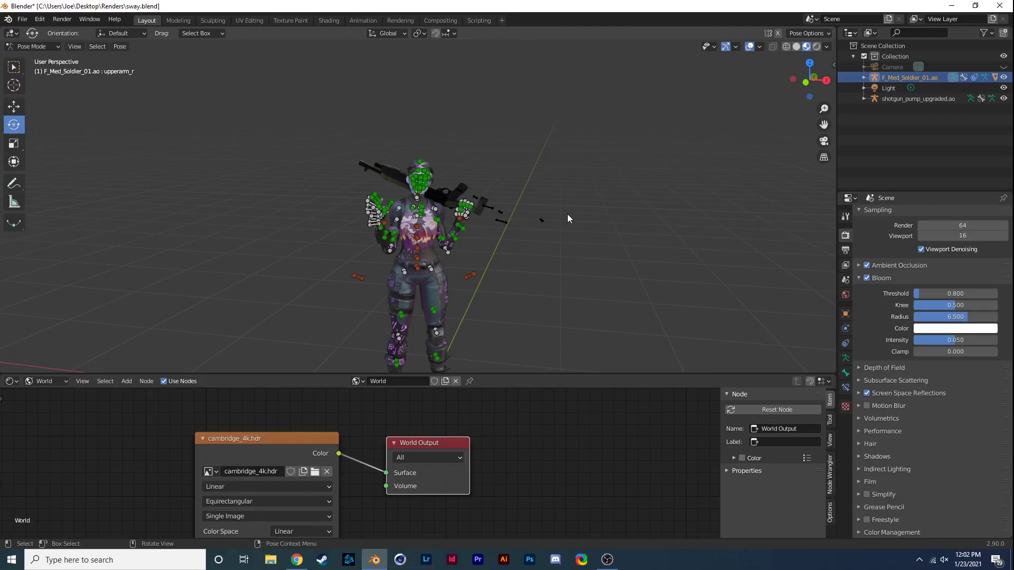
left_click_drag(457, 373, 465, 343)
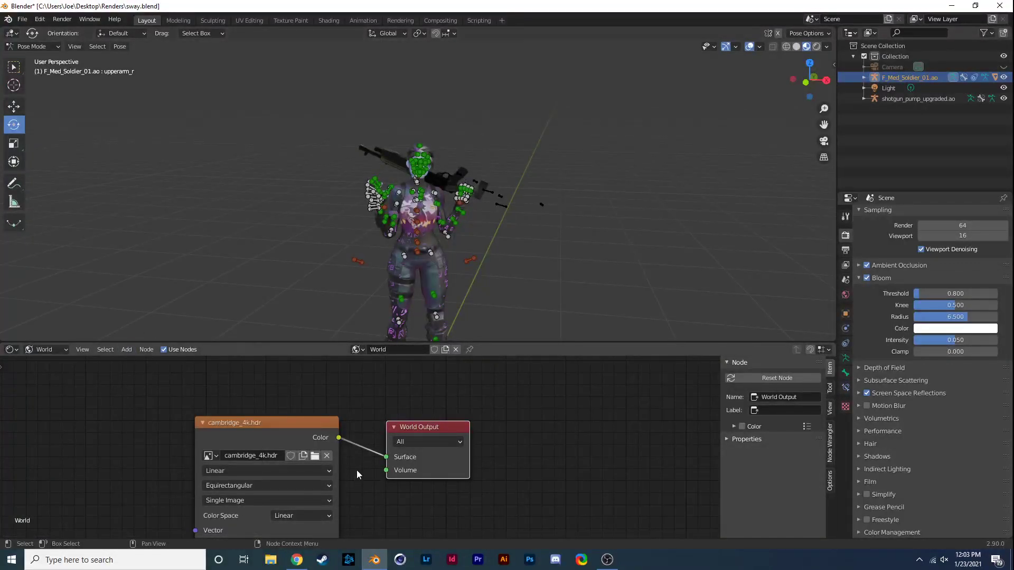
Add a second World Output node beside the original
key("shift+a")
left_click(325, 422)
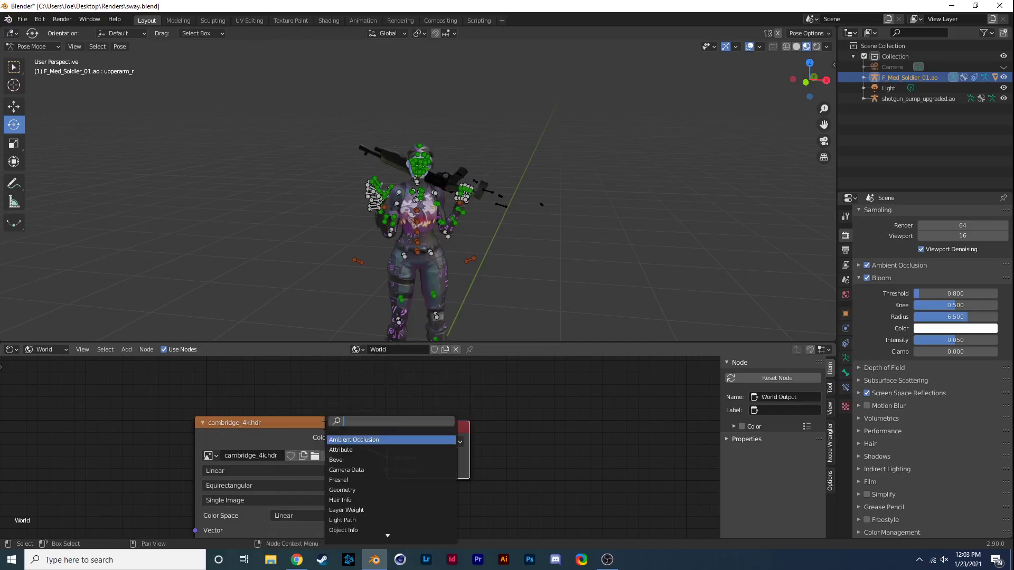
type("worl")
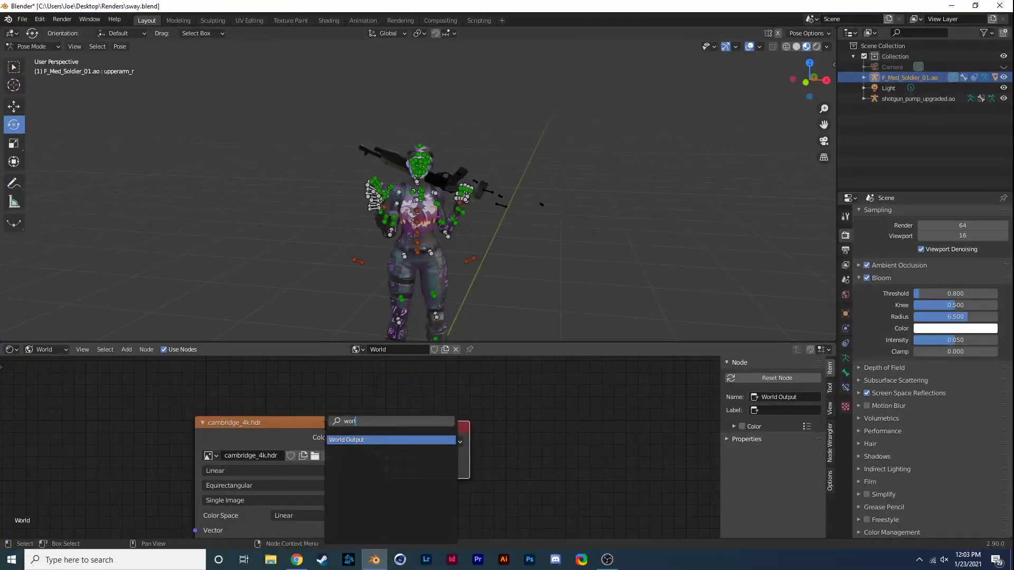
left_click(346, 440)
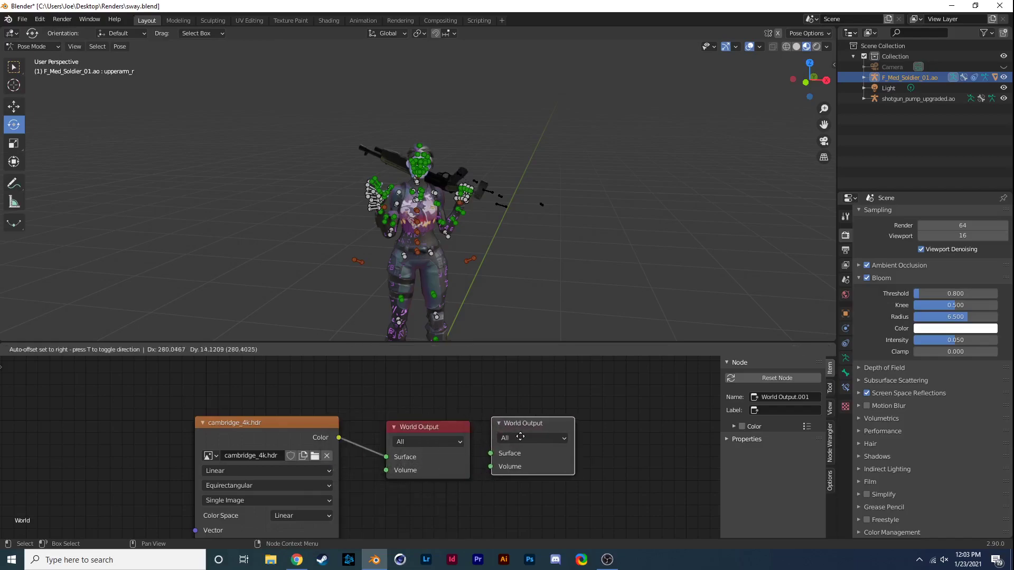
left_click(531, 442)
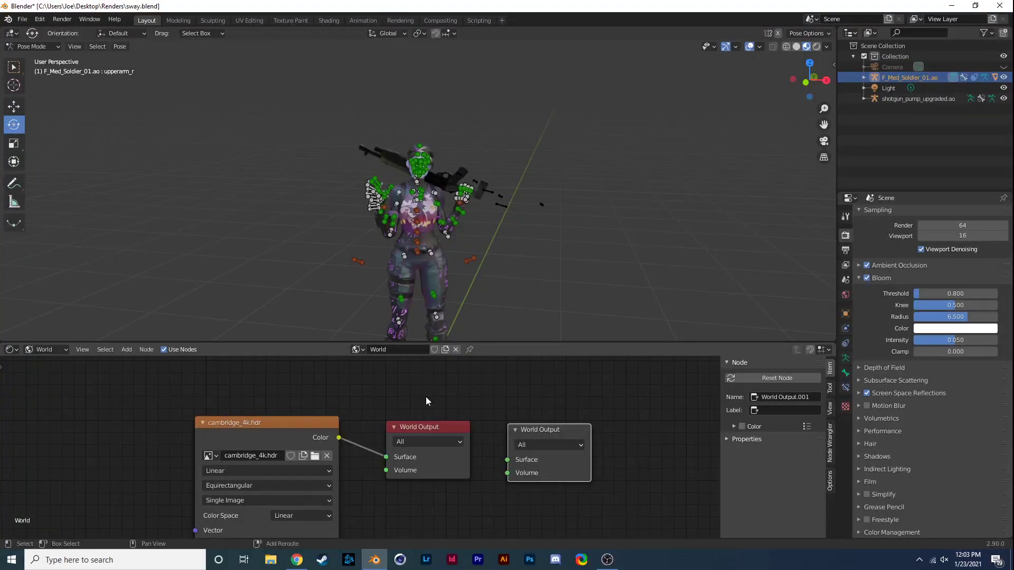
Add a Background shader node and delete the original World Output
key("shift+a")
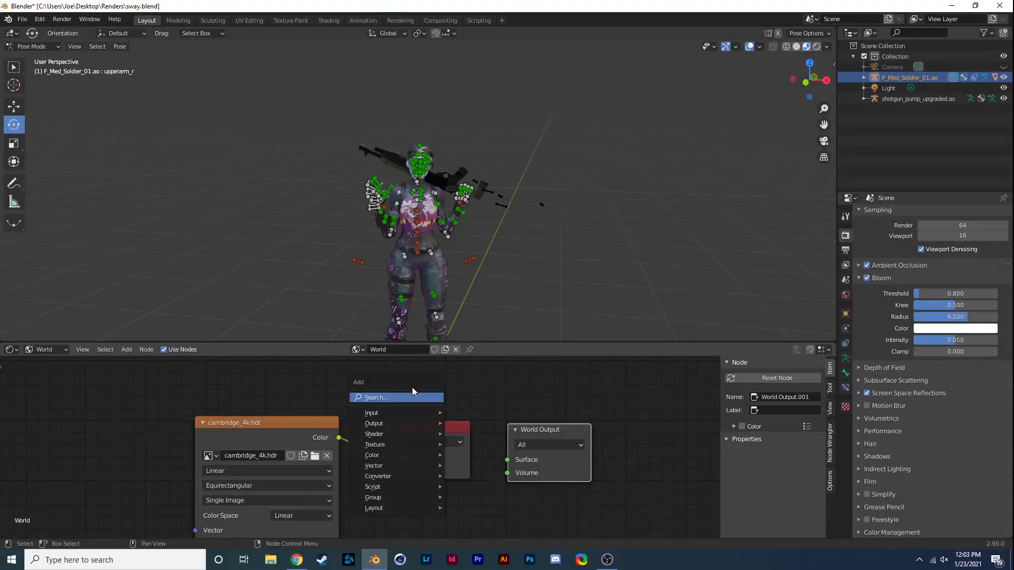
left_click(407, 396)
type("back")
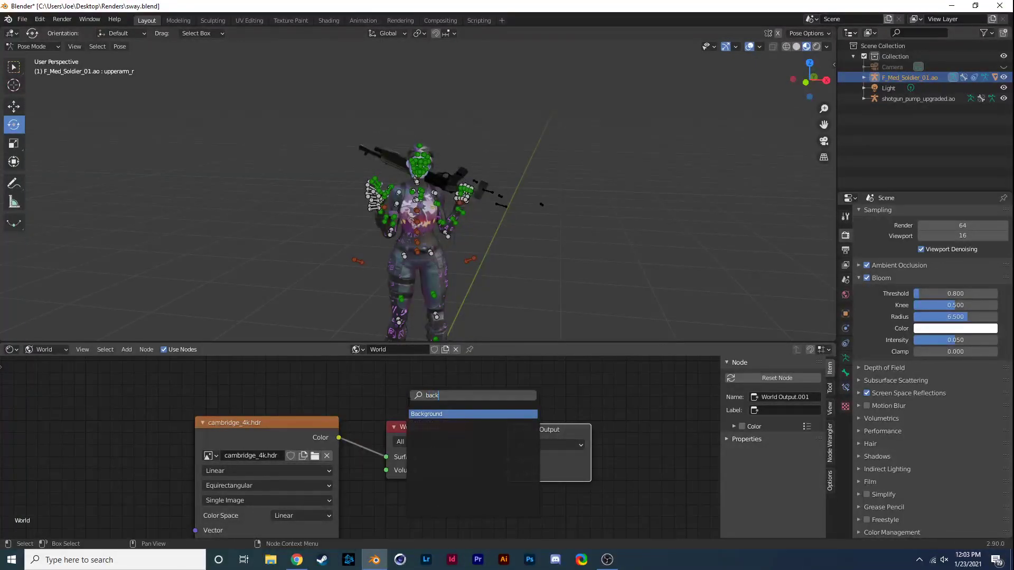
key("Return")
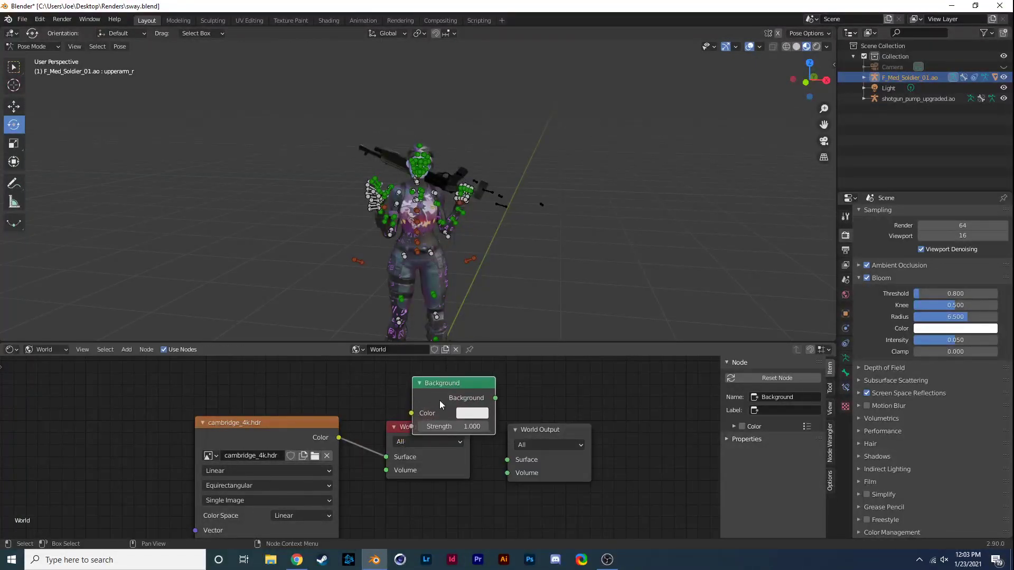
left_click(439, 400)
left_click(394, 427)
key("Delete")
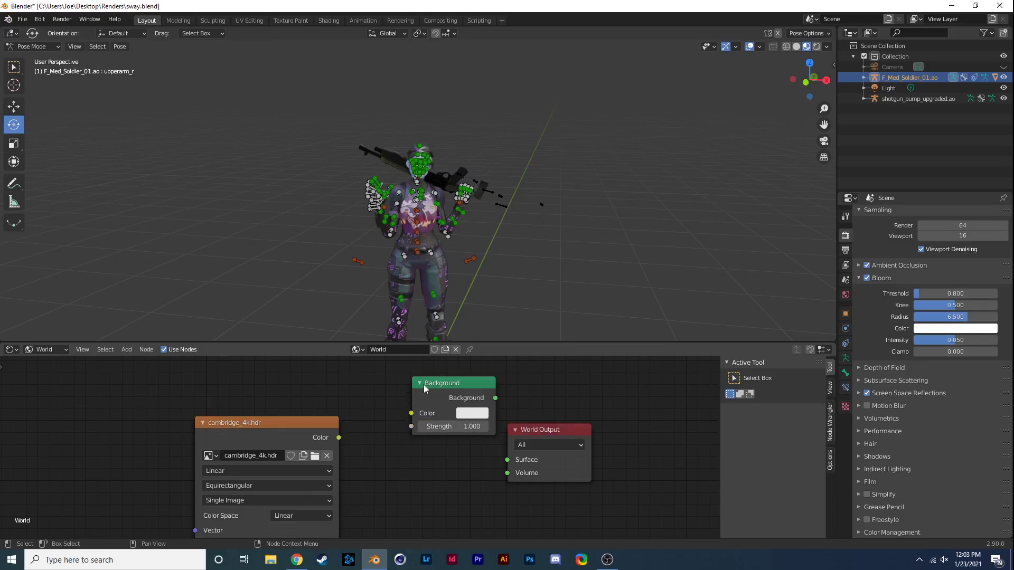
Place the Background node between image and output, feeding the image Color into it
key("h")
left_click_drag(425, 389, 391, 446)
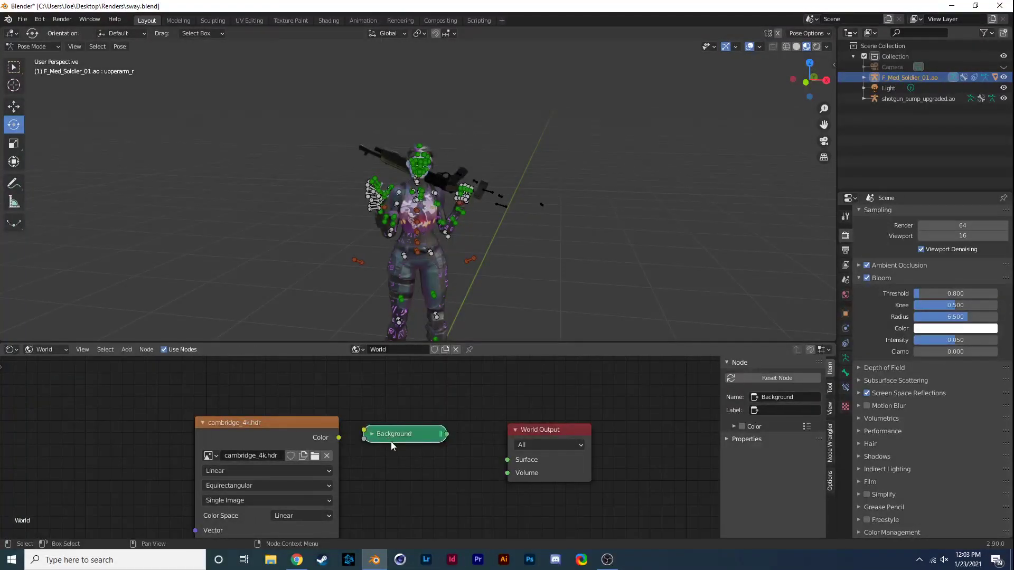
key("h")
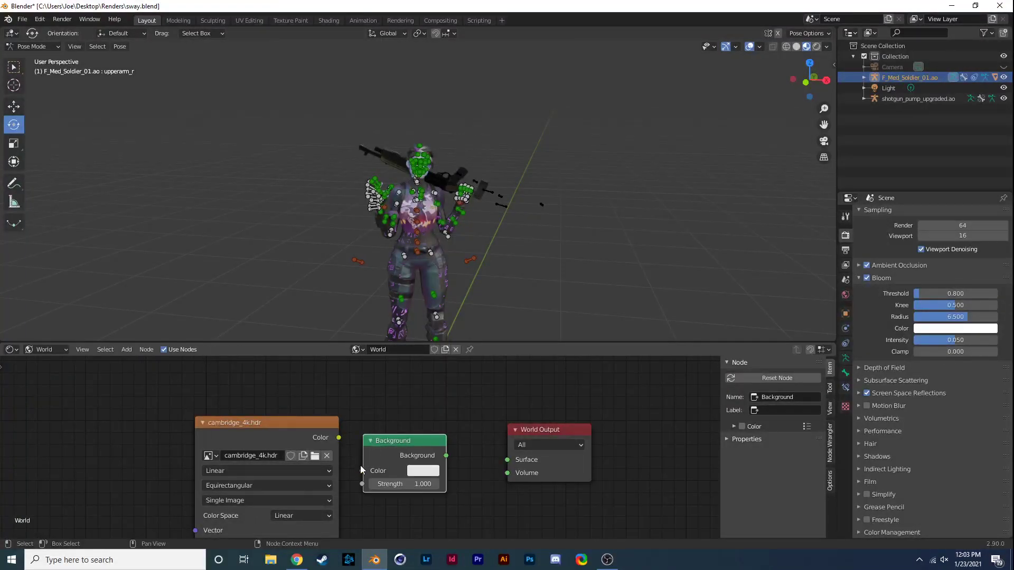
left_click_drag(361, 470, 339, 438)
Link the Background shader into World Output's Surface
left_click_drag(444, 457, 507, 459)
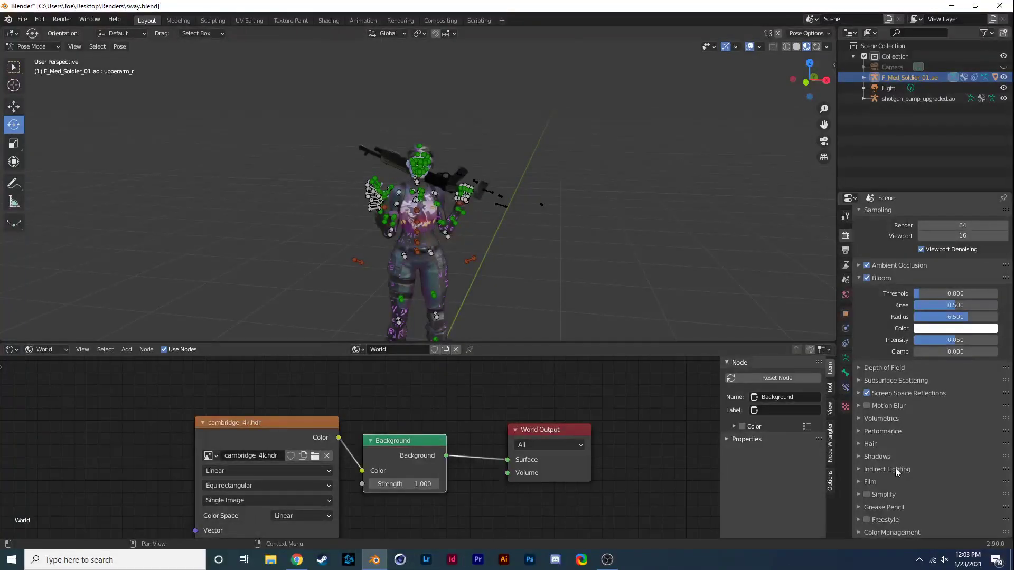
scroll(917, 218, "up", 2)
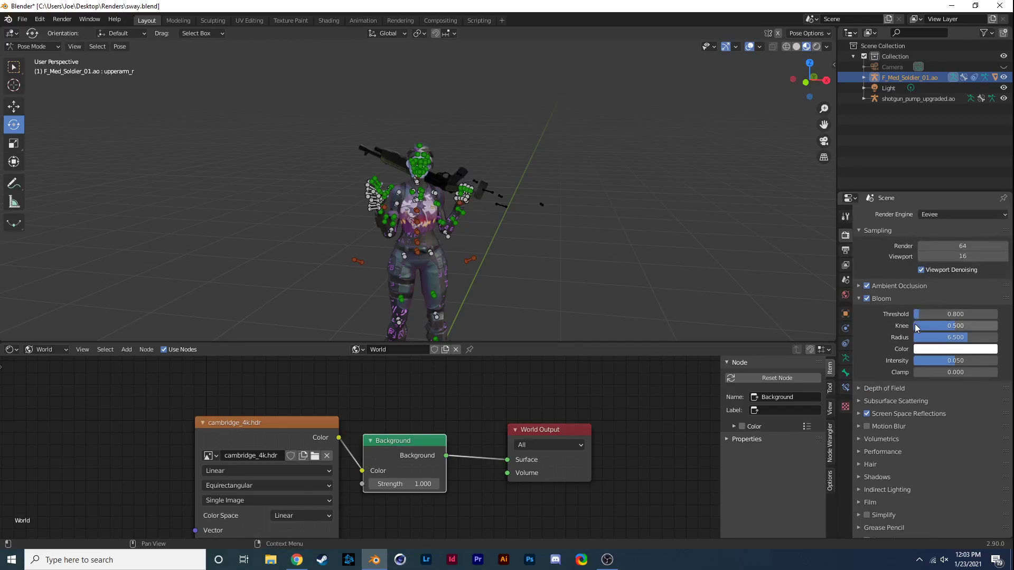
left_click(859, 477)
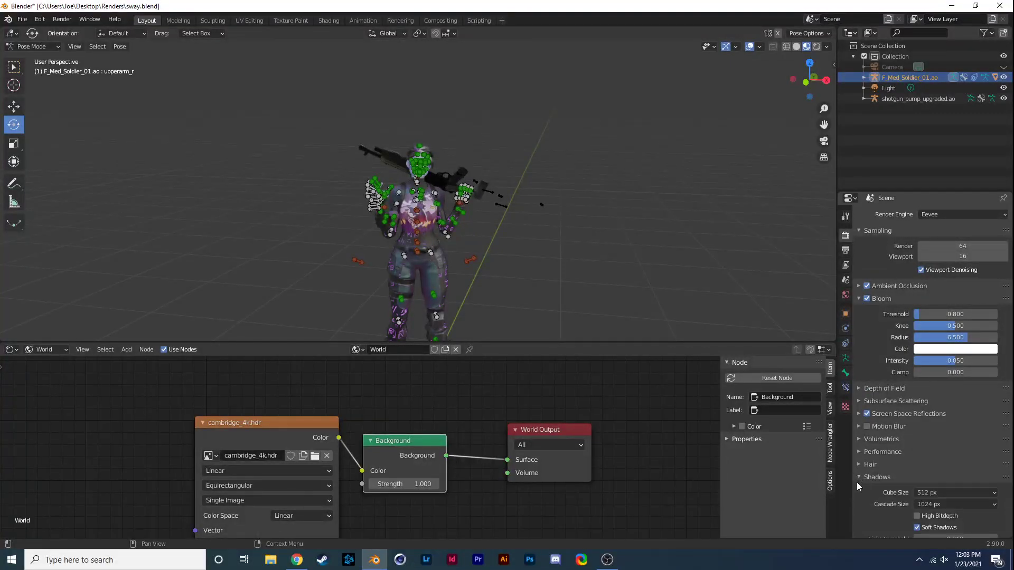
Enable High Bitdepth shadows and set Cube Size and Cascade Size to 4096 px
left_click(916, 516)
left_click(921, 493)
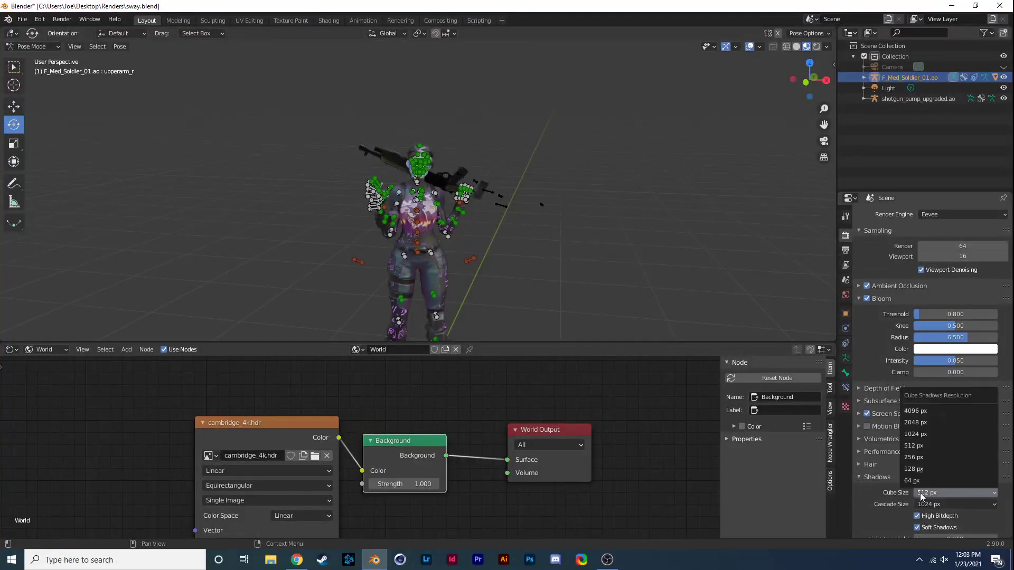
left_click(919, 411)
left_click(930, 504)
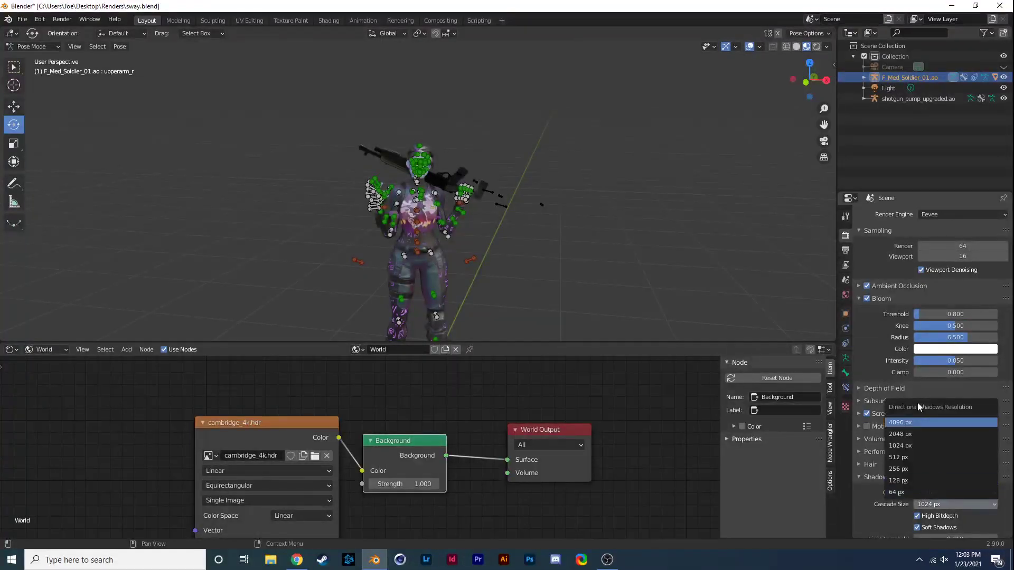
left_click(917, 423)
left_click(929, 504)
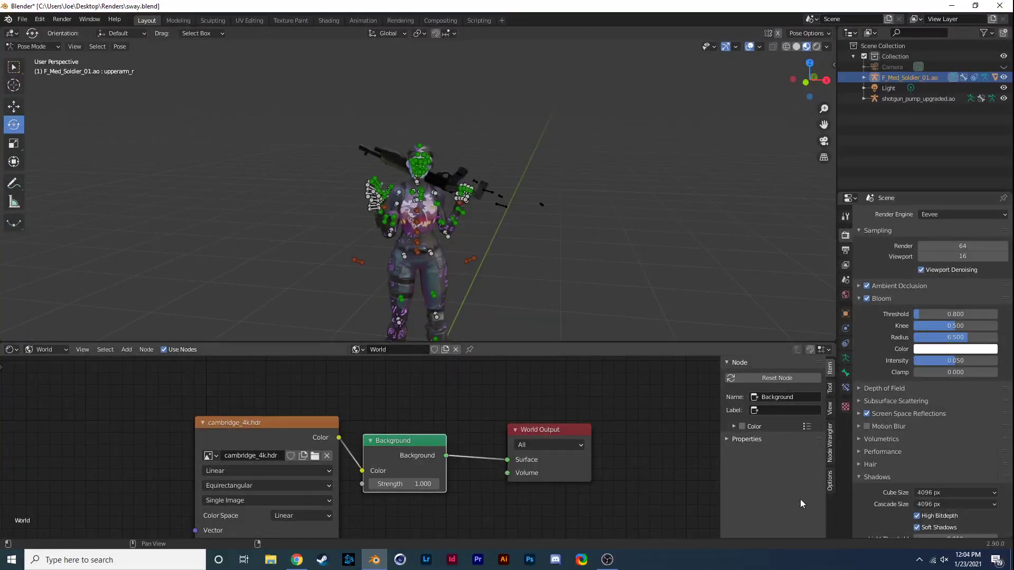
scroll(528, 470, "down", 2)
scroll(486, 464, "up", 1)
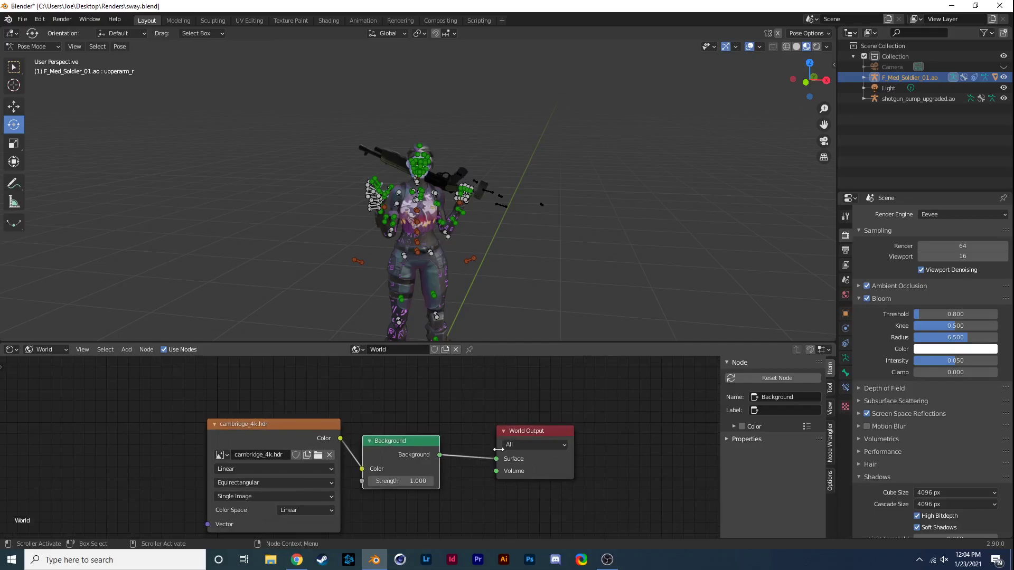
key("F12")
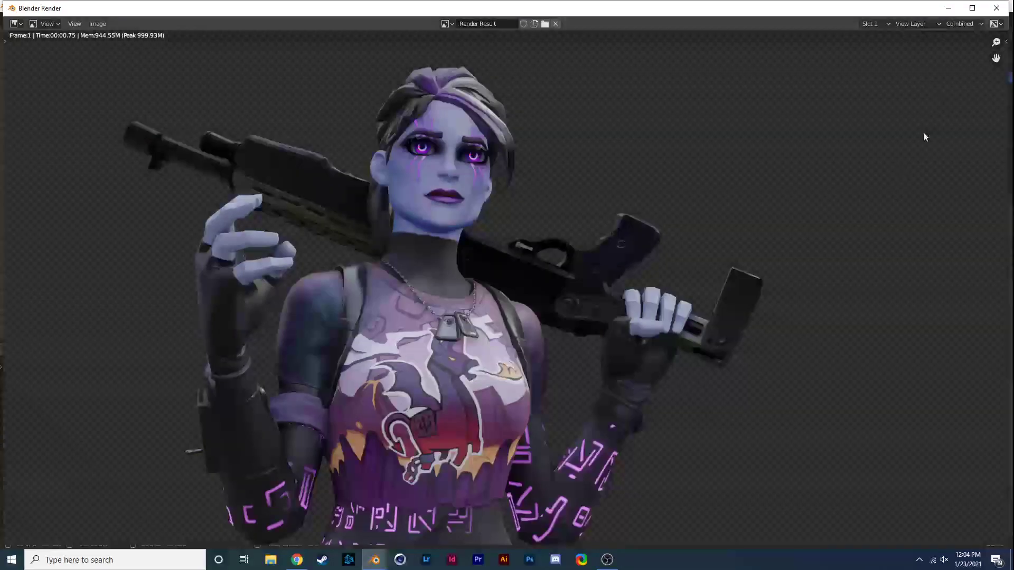
left_click(996, 8)
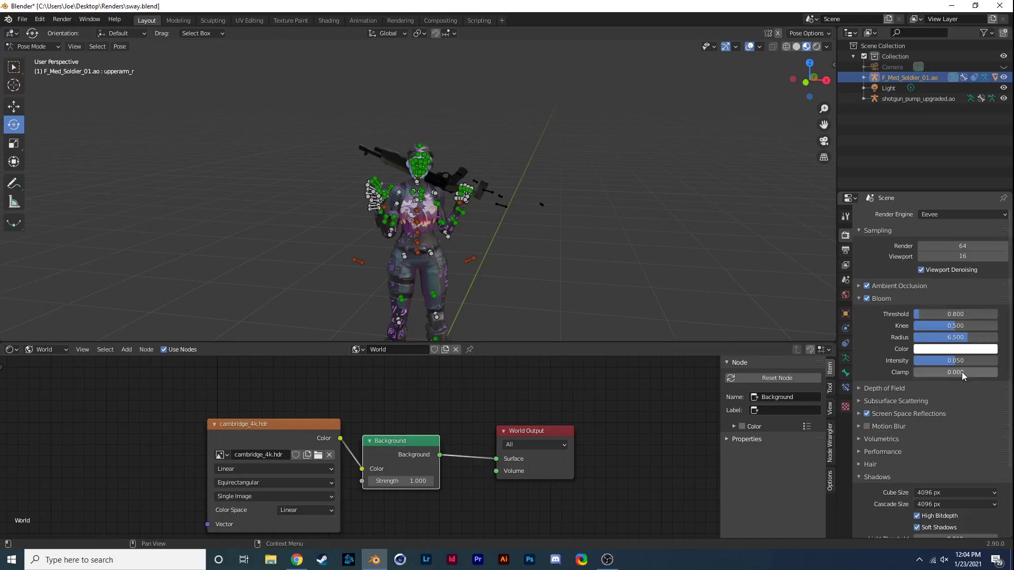
scroll(952, 480, "down", 1)
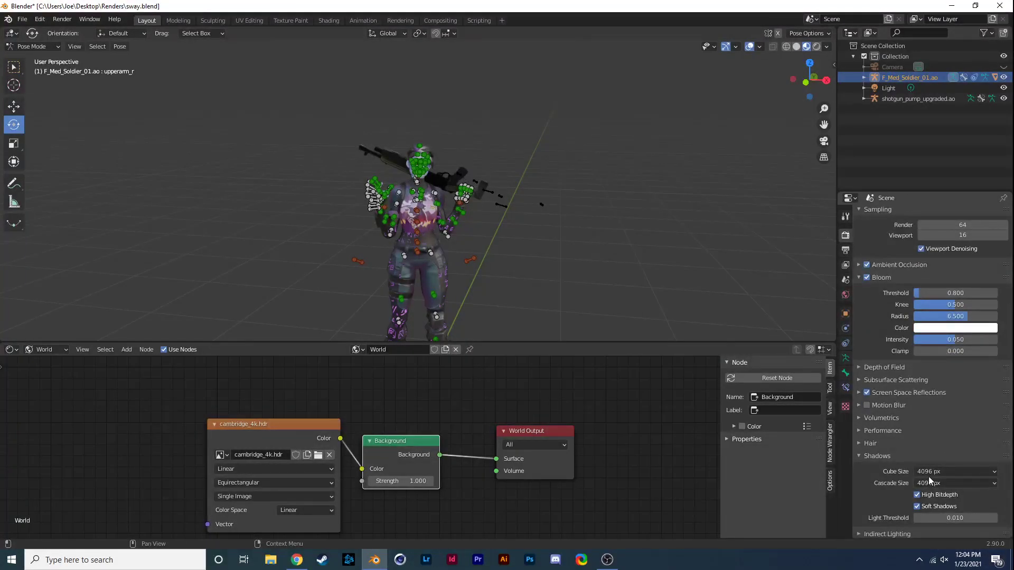
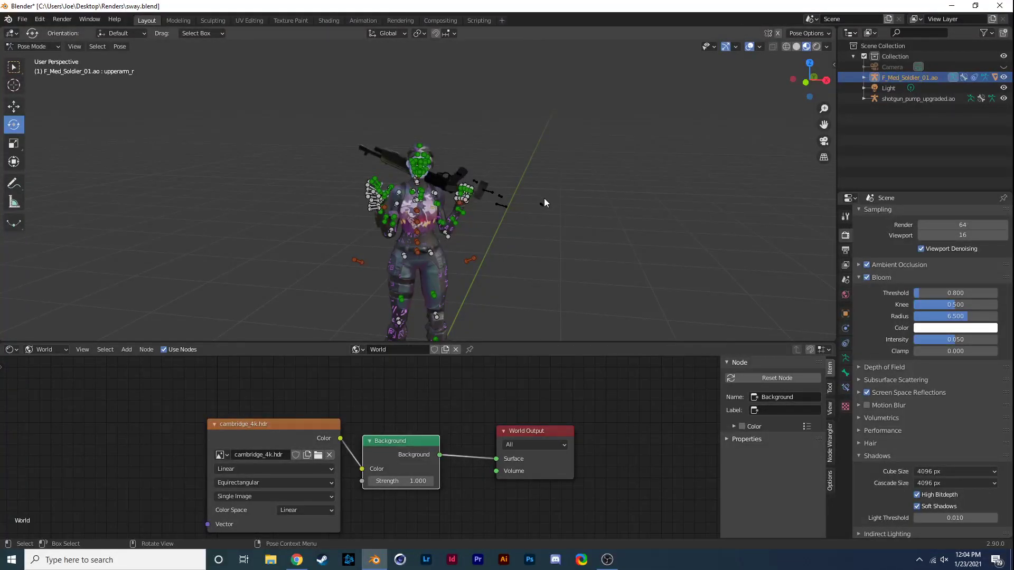
Switch the character from Pose Mode to Object Mode
key("shift+a")
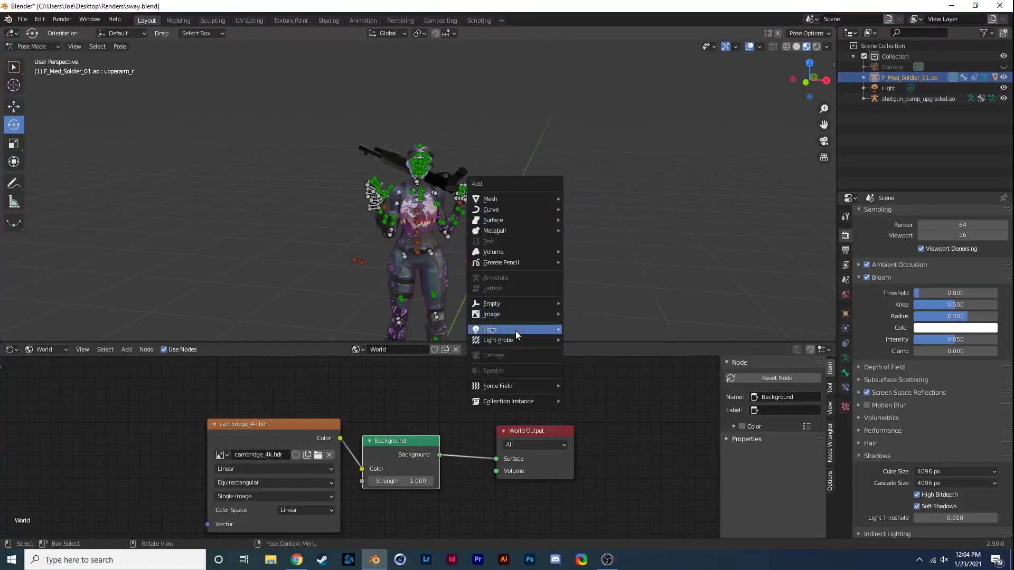
mouse_move(515, 330)
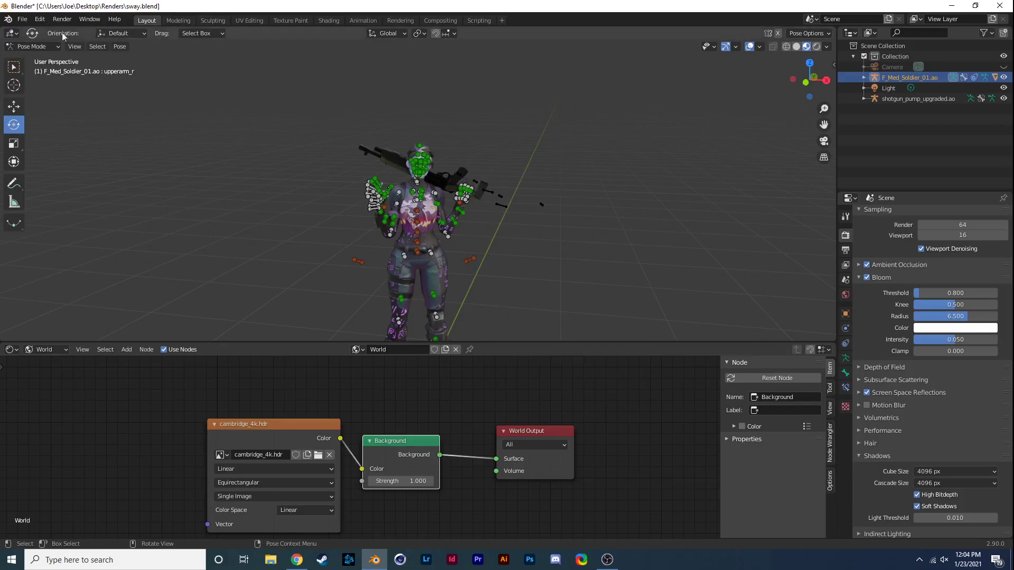
left_click(49, 46)
left_click(59, 59)
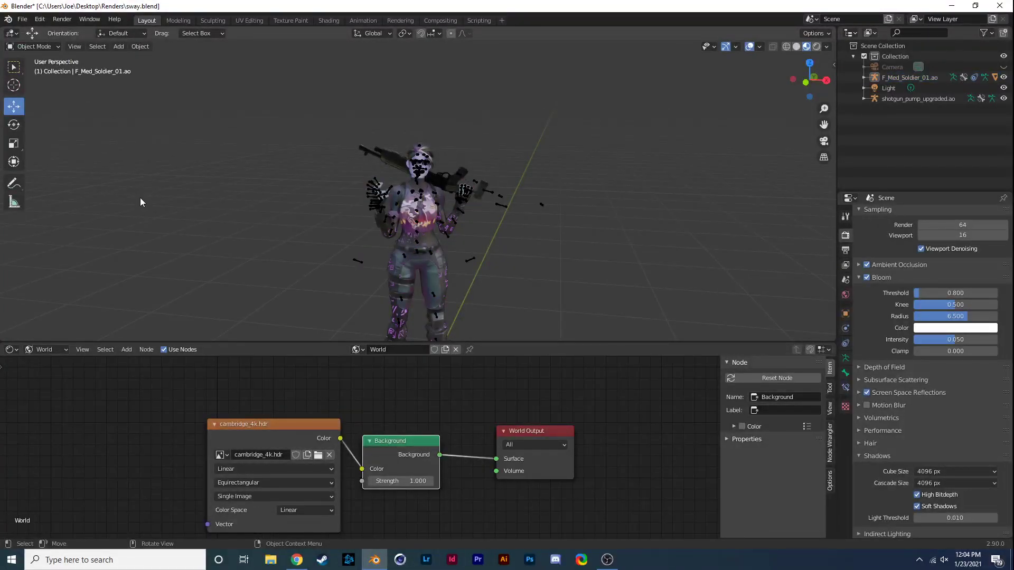
Add a point light, move it up and left of the character, and show its light properties
key("shift+a")
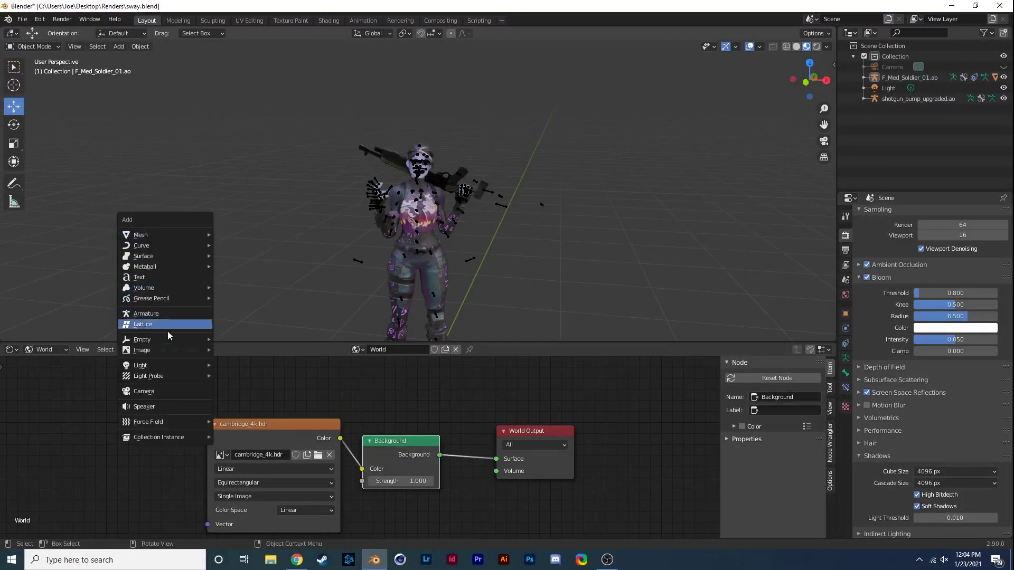
mouse_move(140, 365)
left_click(235, 366)
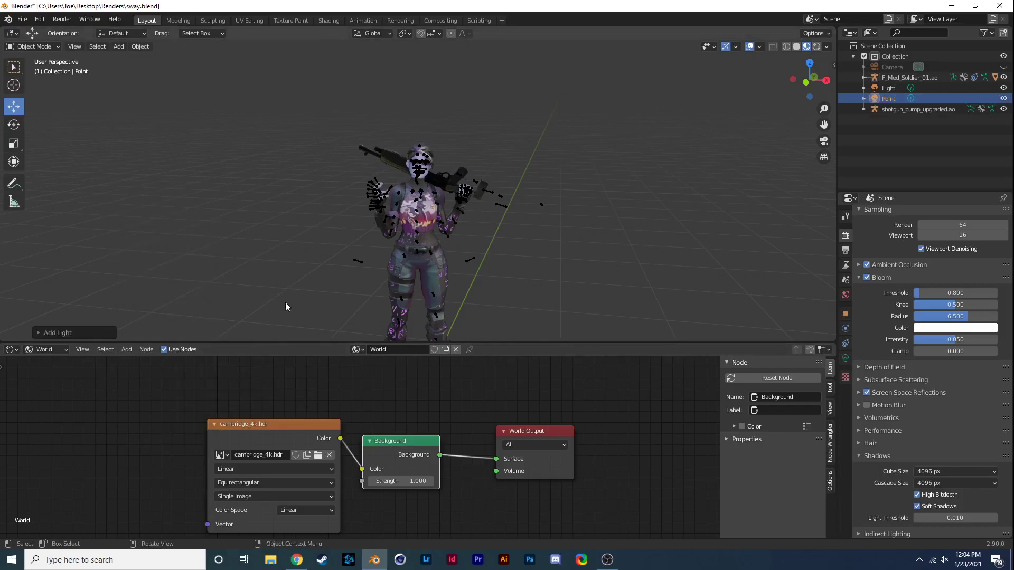
scroll(285, 302, "down", 4)
left_click_drag(448, 270, 350, 338)
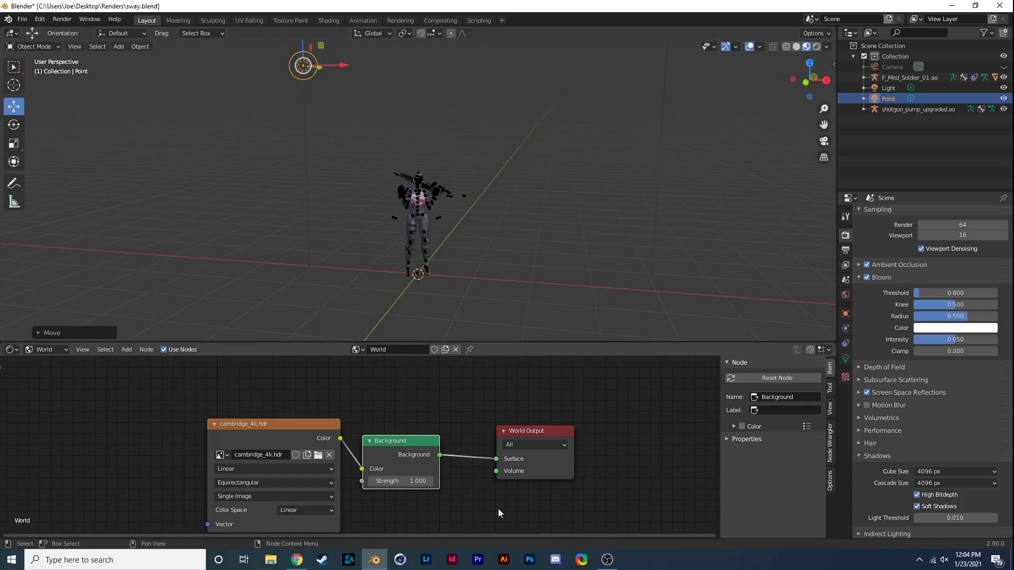
left_click(844, 358)
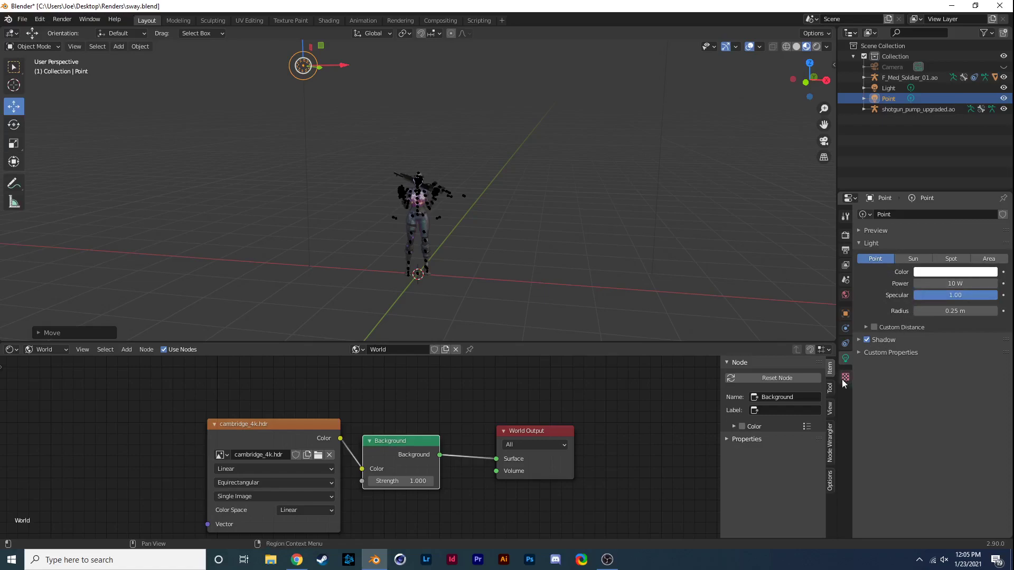
Enable Contact Shadows in the point light's Shadow panel
left_click(854, 340)
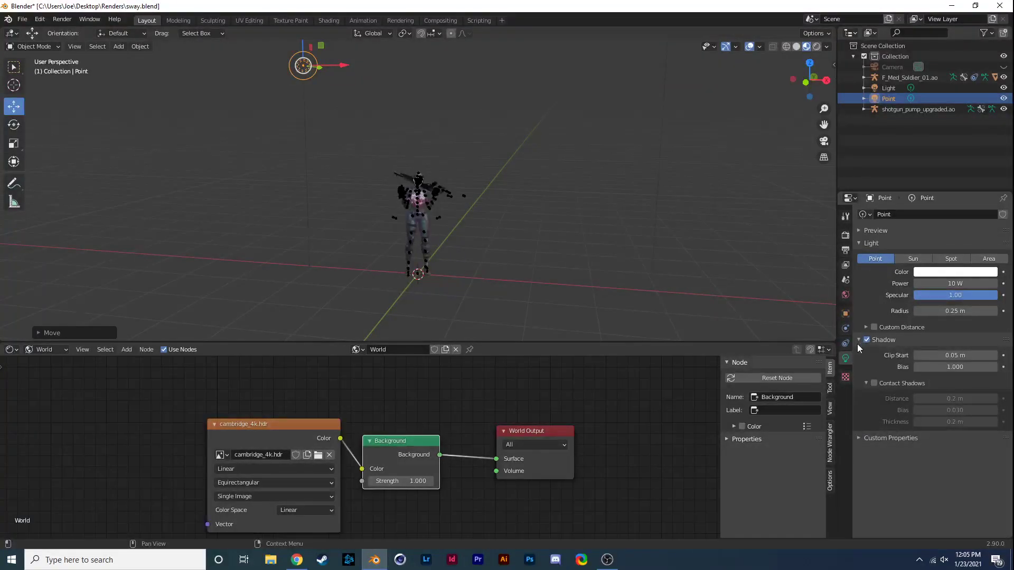
left_click(880, 383)
left_click(864, 384)
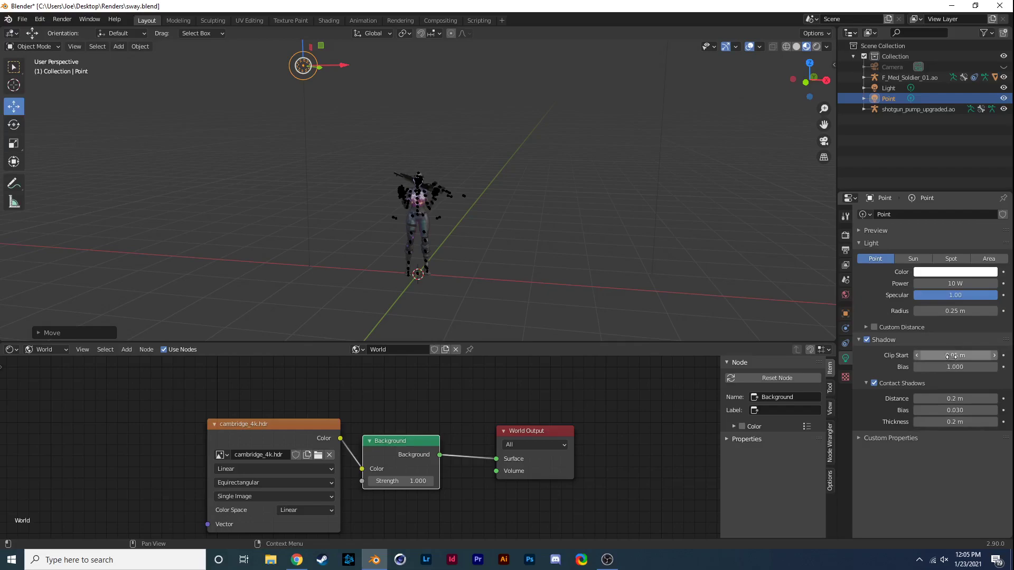
Set the point light's power to 50 W and render a test image with F12
left_click(966, 284)
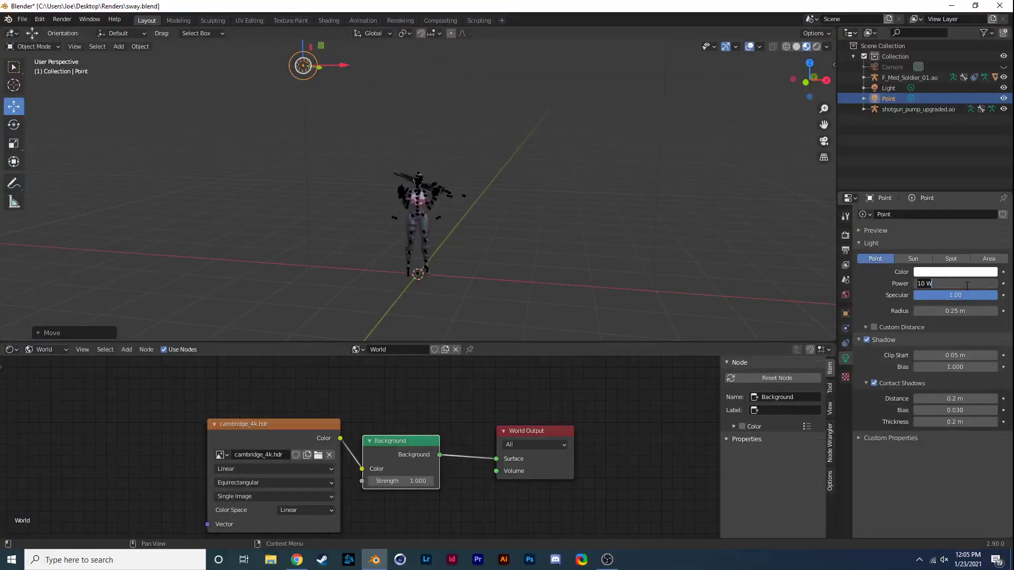
type("50")
key("Return")
scroll(464, 202, "up", 6)
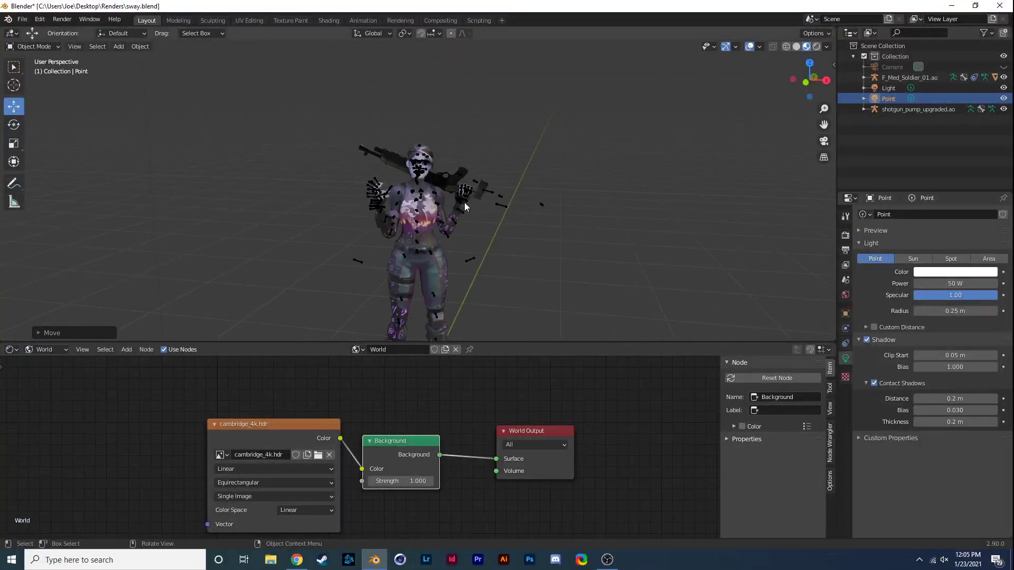
key("F12")
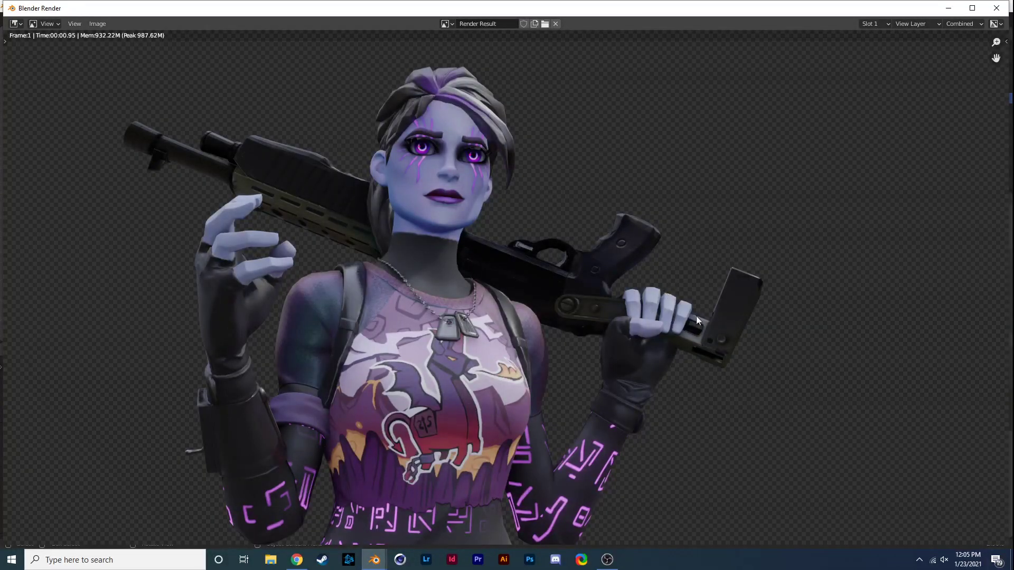
Lower the light toward the character, duplicate it to the right, and test-render
left_click(991, 9)
scroll(350, 200, "down", 4)
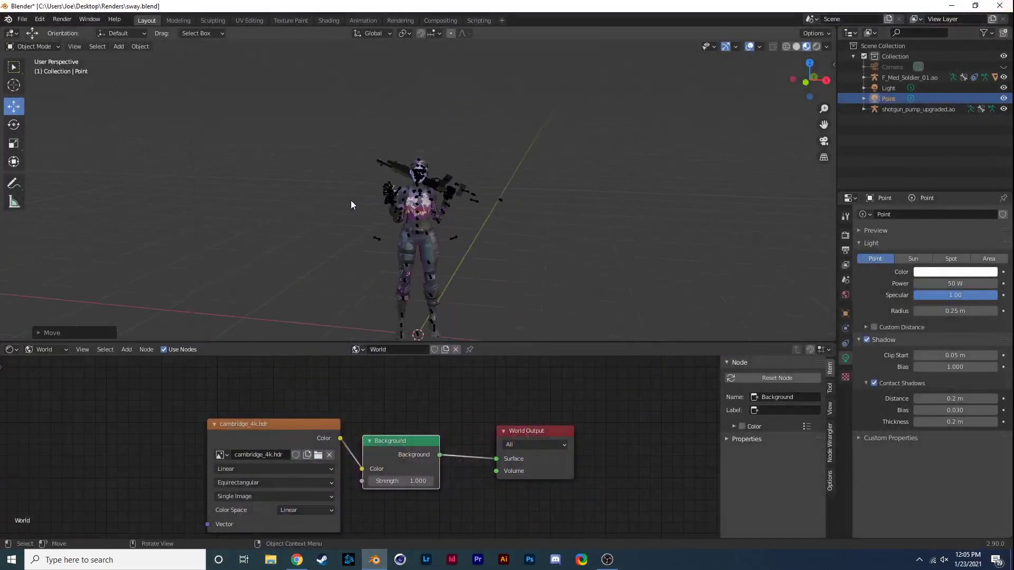
left_click_drag(303, 46, 304, 96)
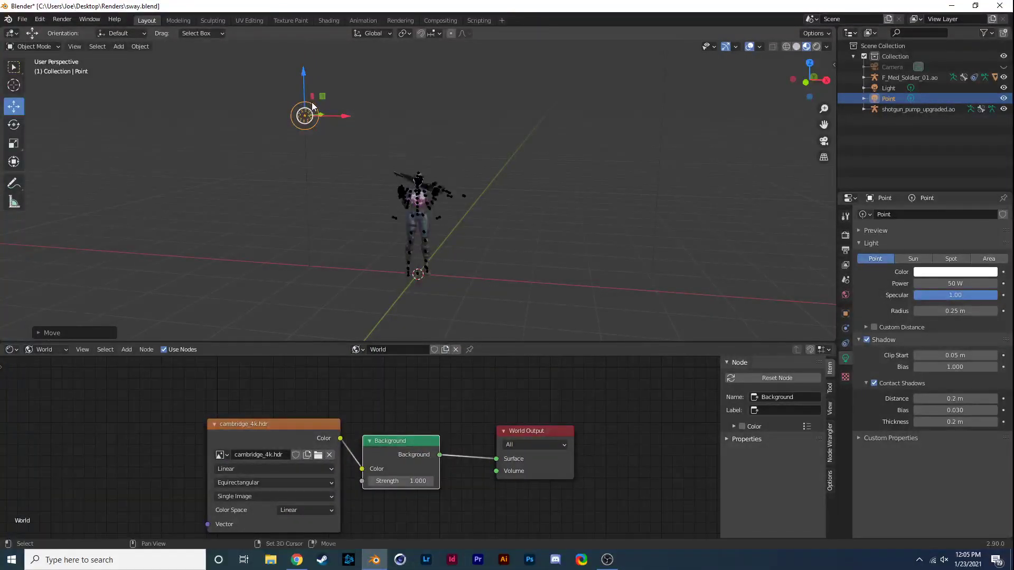
key("shift+d")
left_click(554, 120)
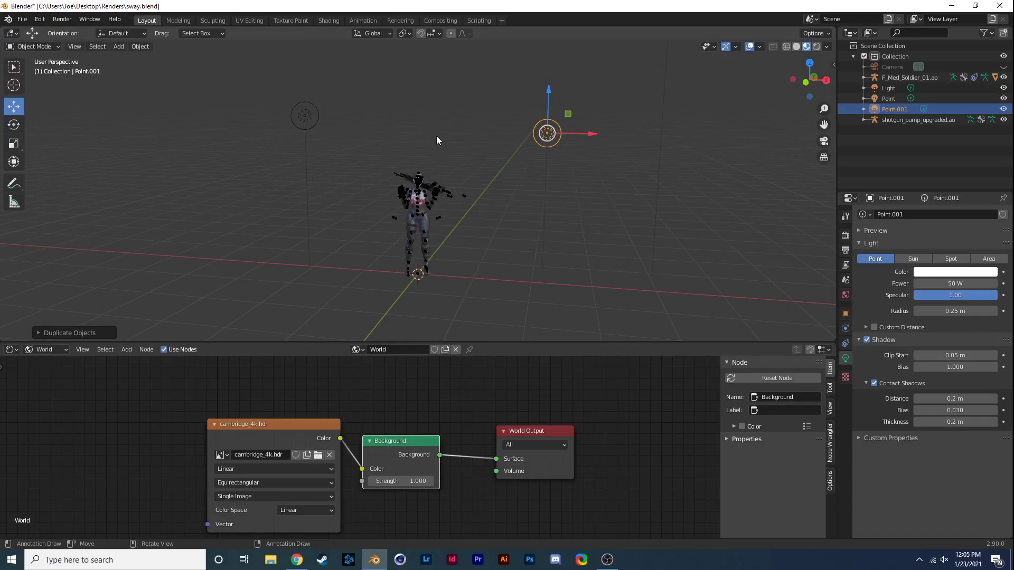
key("F12")
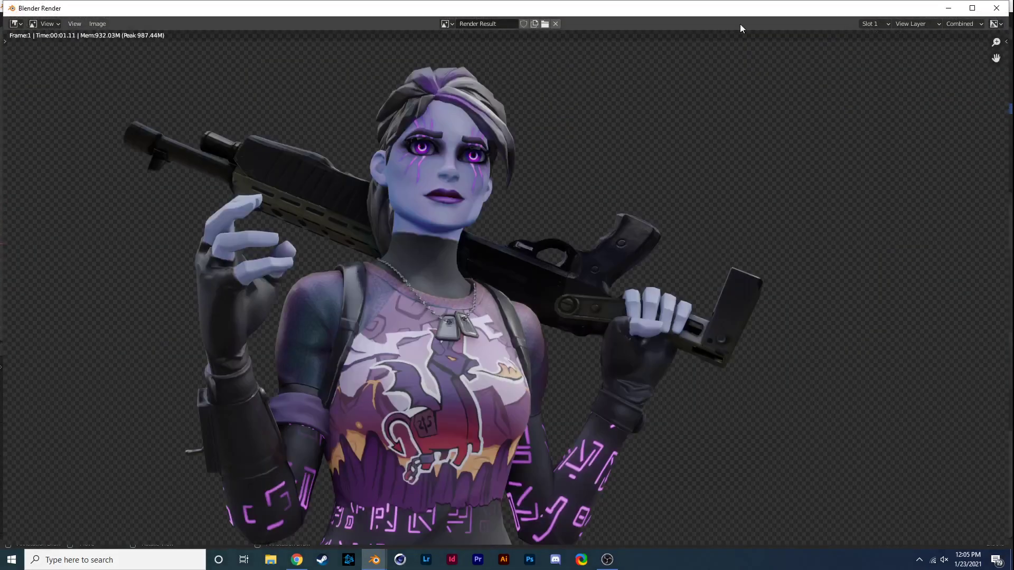
left_click(996, 8)
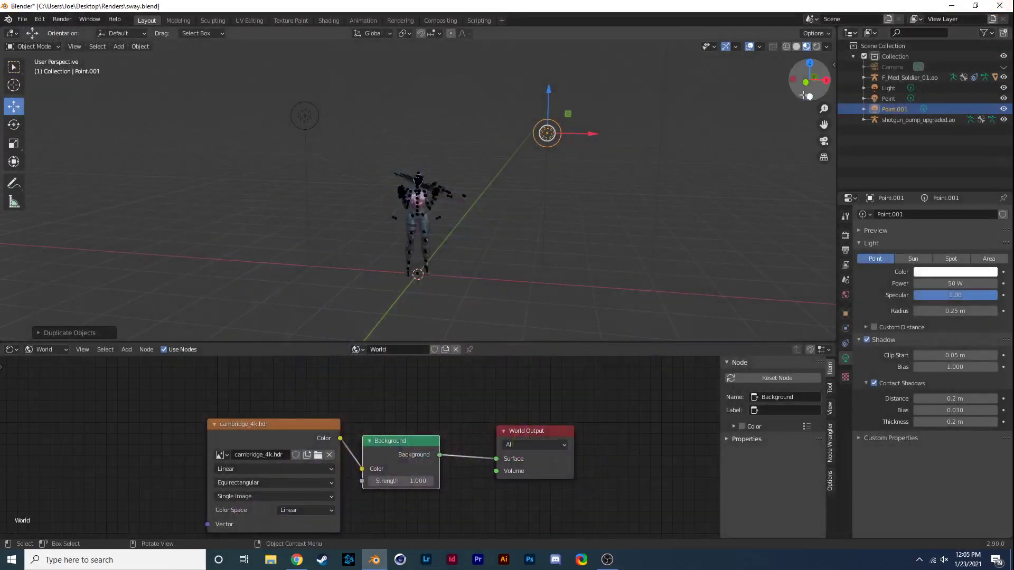
Duplicate a third 50 W light above the character, check its placement, and test-render
key("shift+d")
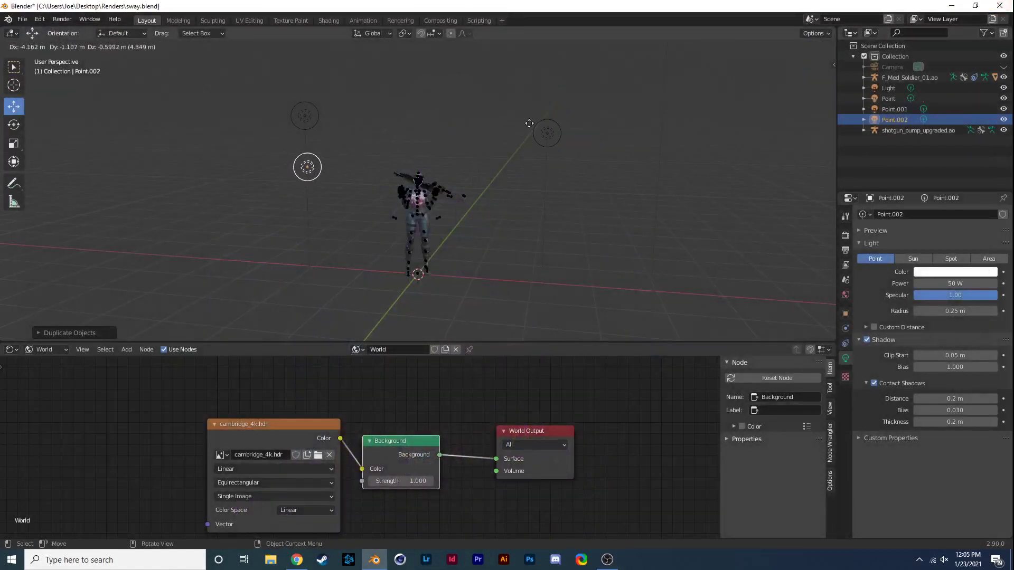
left_click(642, 91)
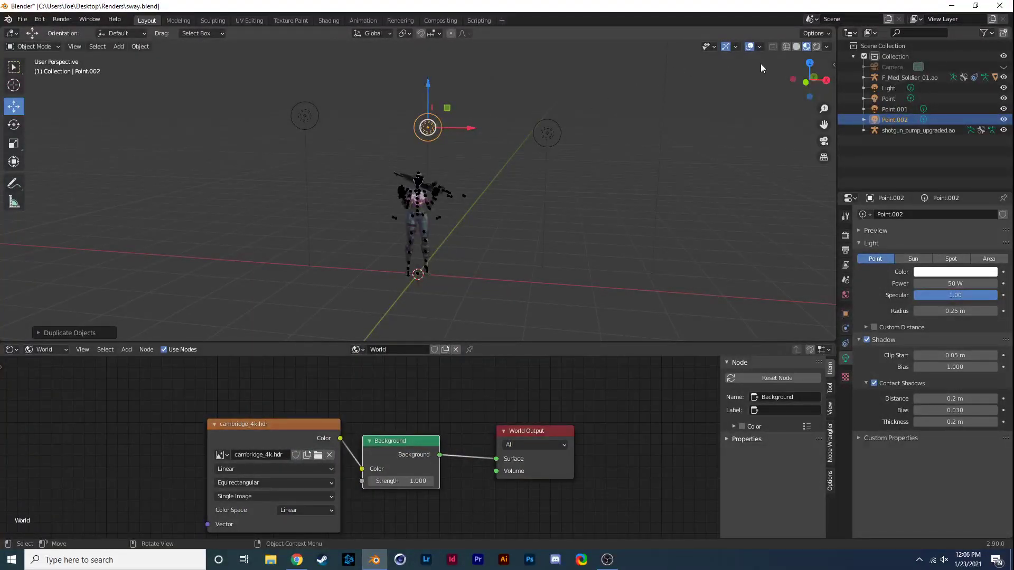
left_click_drag(790, 89, 463, 197)
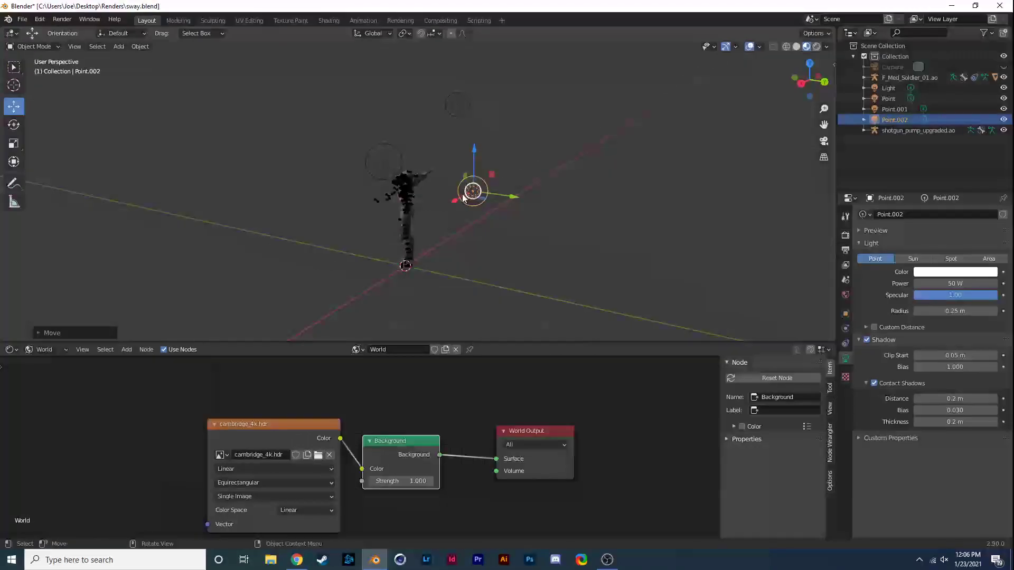
key("F12")
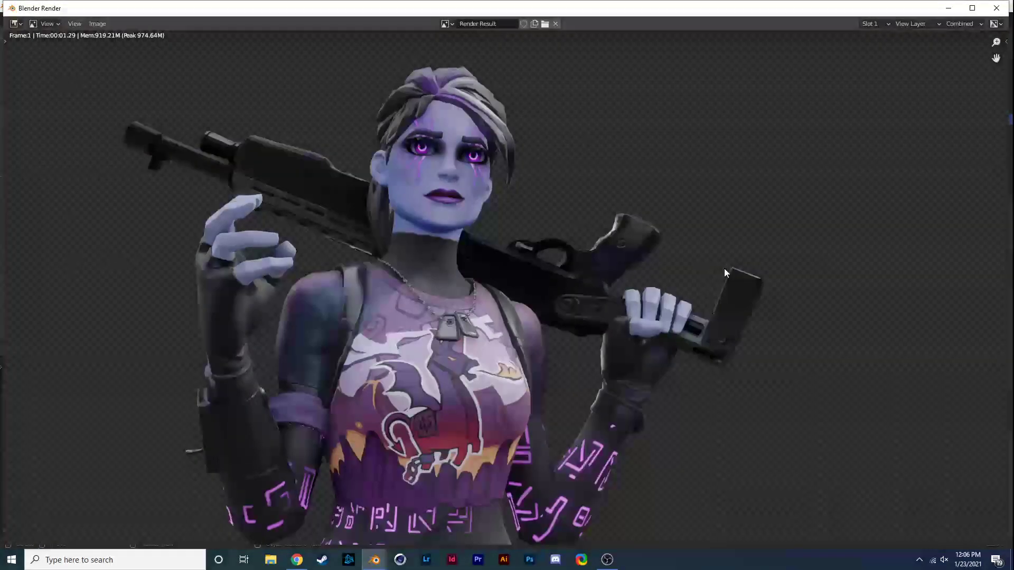
left_click(993, 4)
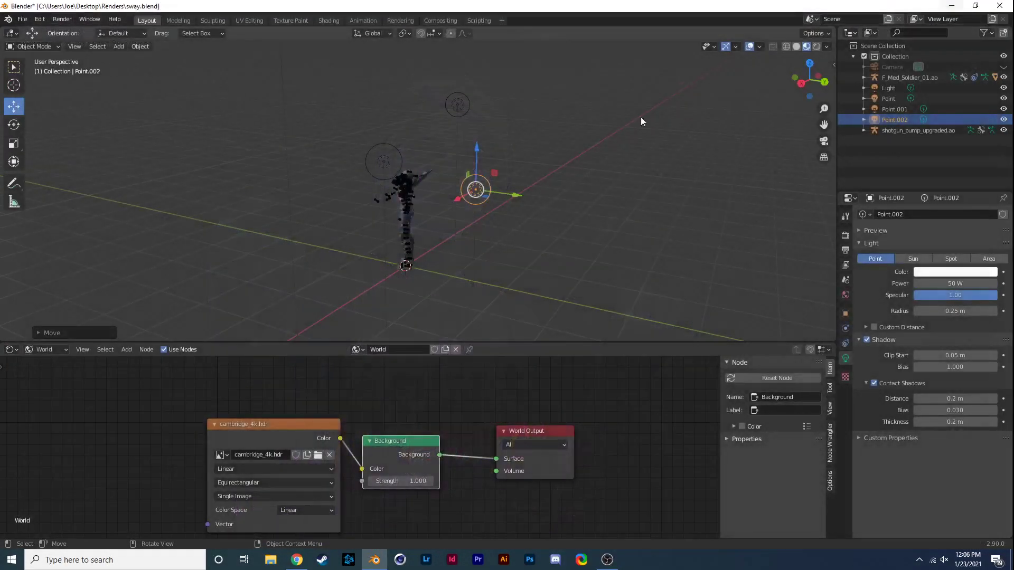
left_click_drag(799, 95, 772, 106)
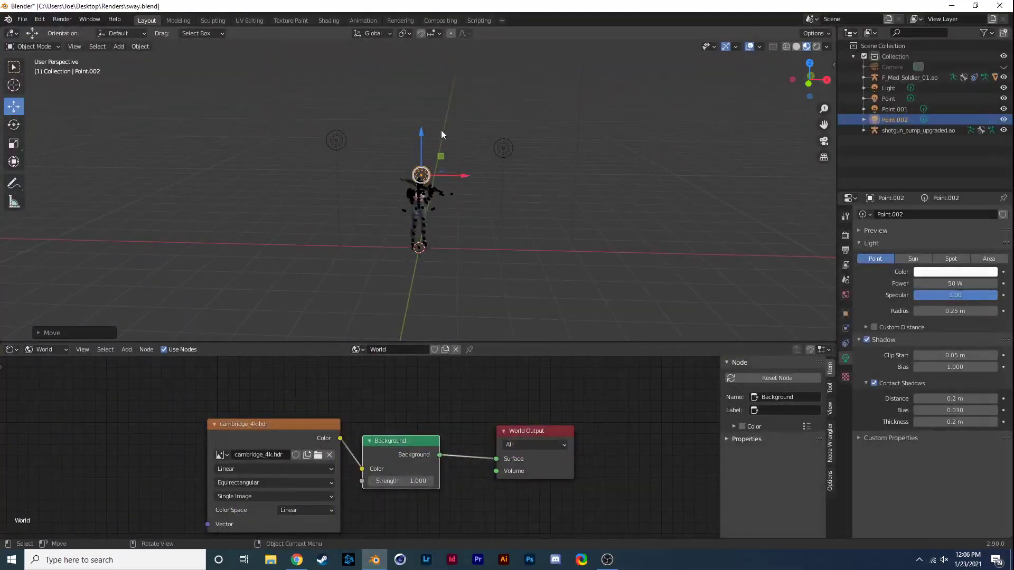
scroll(442, 134, "up", 4)
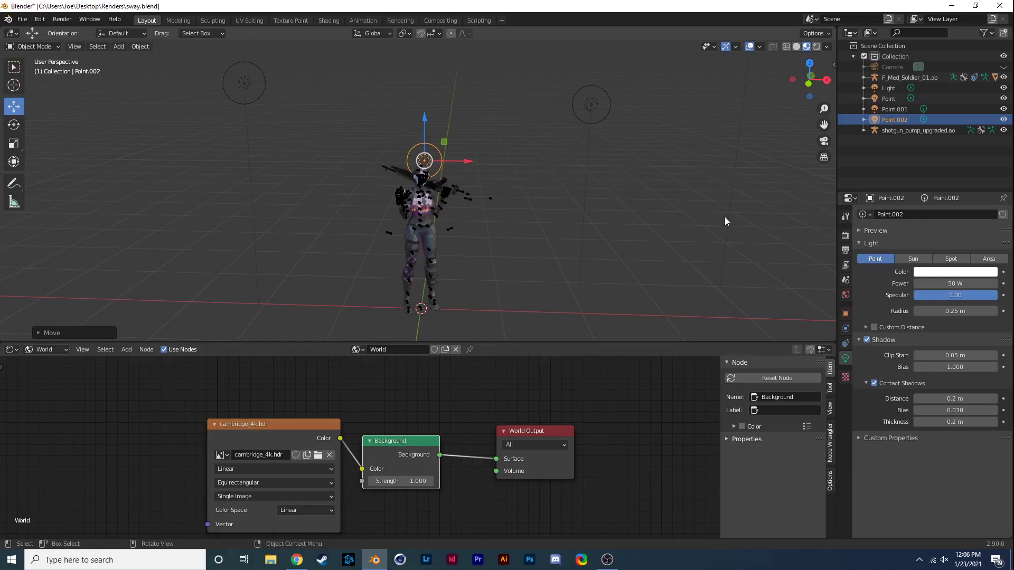
Open the Shading workspace and show the World nodes with the cambridge_4k.hdr environment texture
left_click(845, 235)
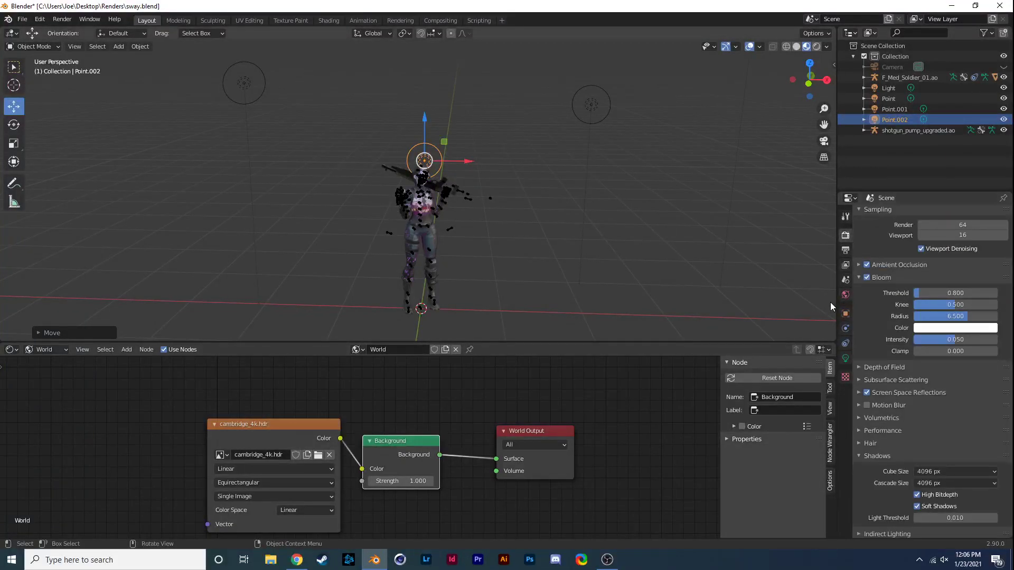
left_click(328, 21)
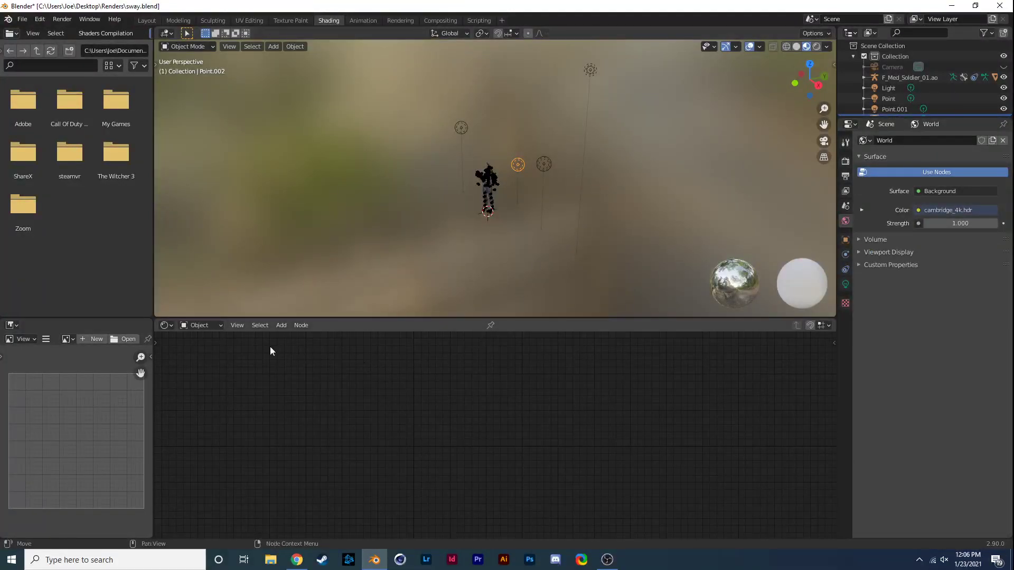
left_click(221, 326)
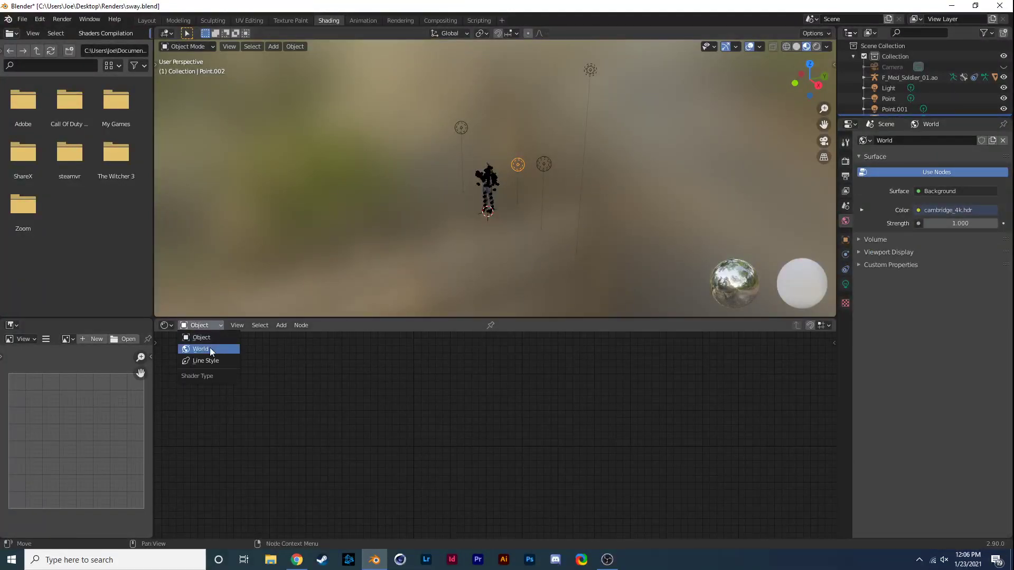
left_click(210, 349)
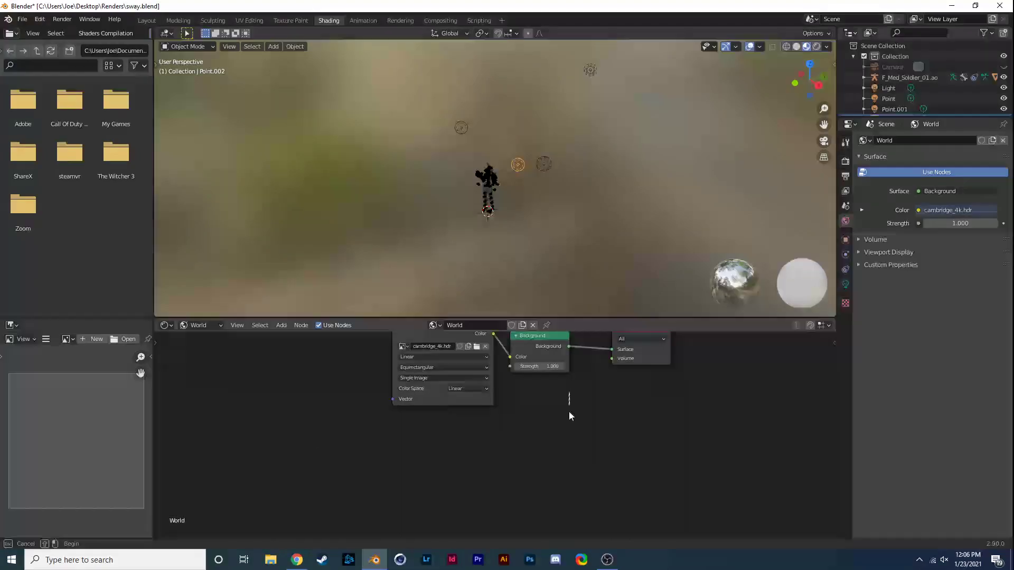
scroll(568, 413, "down", 1)
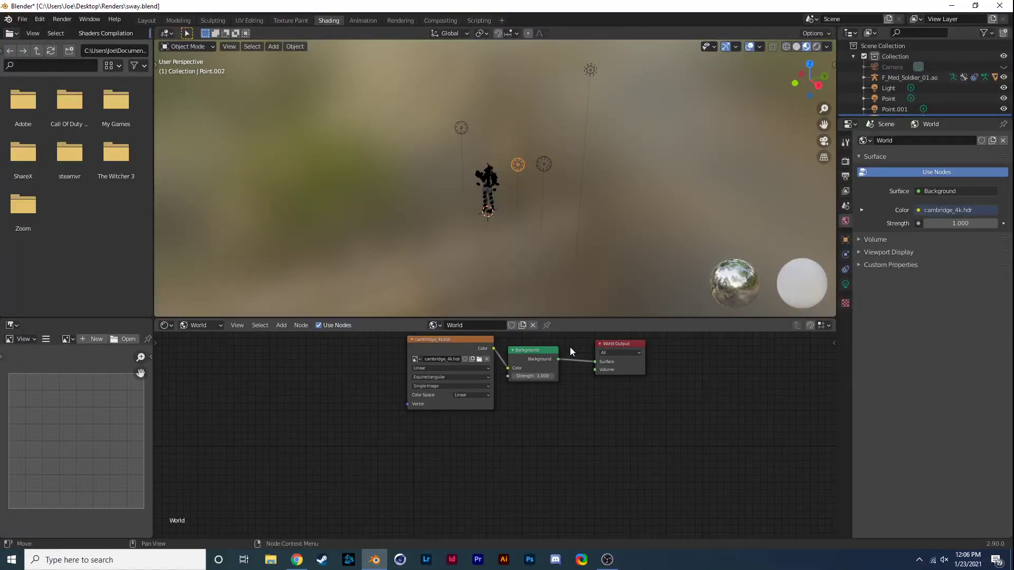
key("shift+a")
Add an RGB Curves node to the World tree and move the Background node aside
left_click(555, 346)
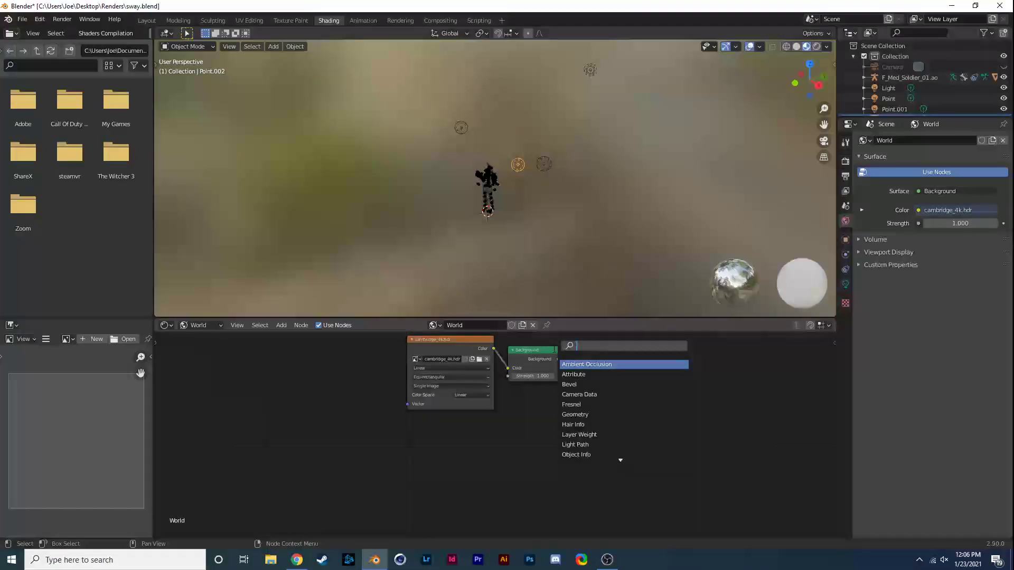
type("rgb")
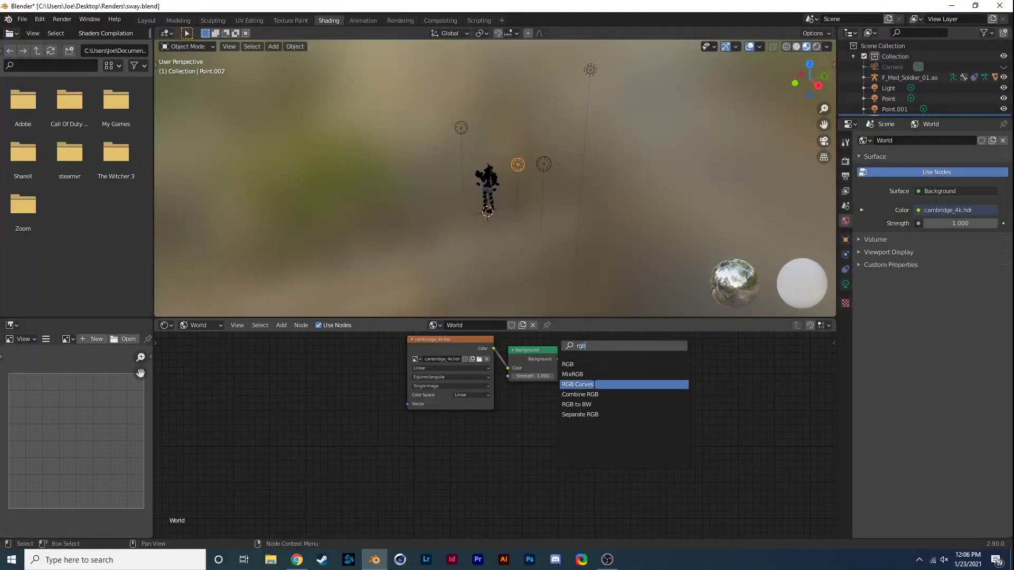
left_click(595, 384)
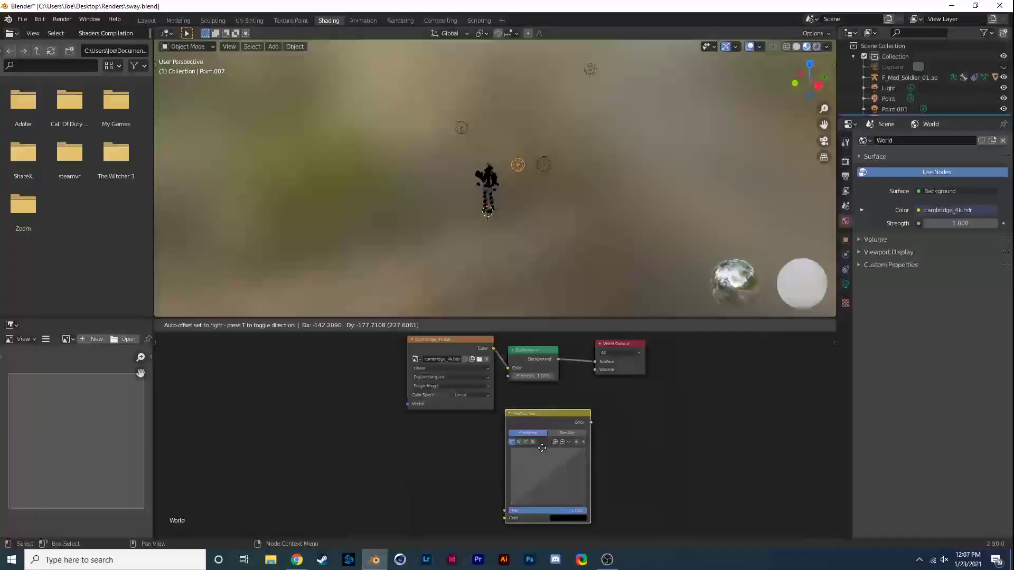
left_click(544, 449)
left_click_drag(541, 352, 786, 424)
Route the HDRI colour through RGB Curves into Background and bend the curve down
left_click_drag(619, 441, 506, 520)
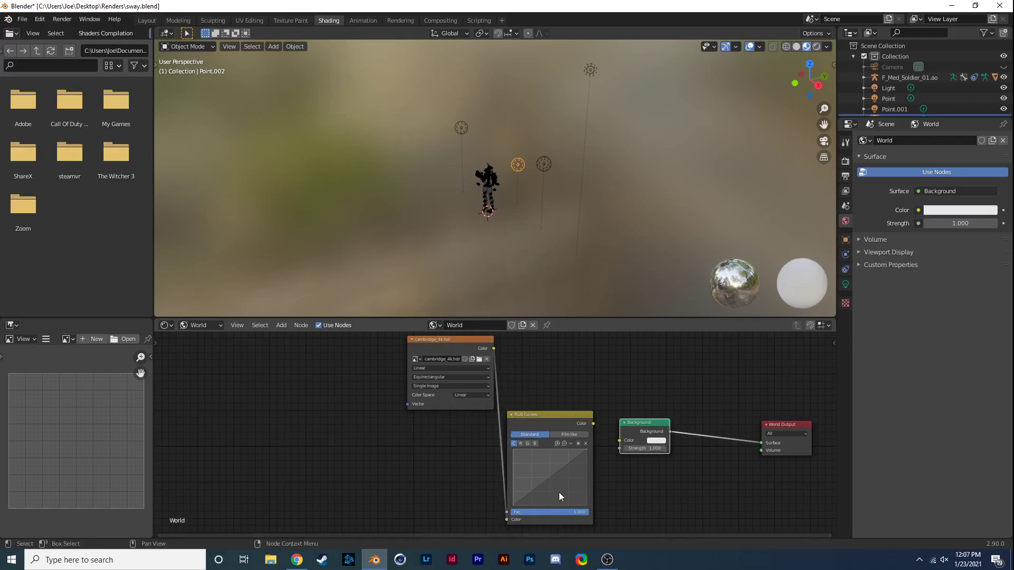
left_click_drag(547, 412, 555, 366)
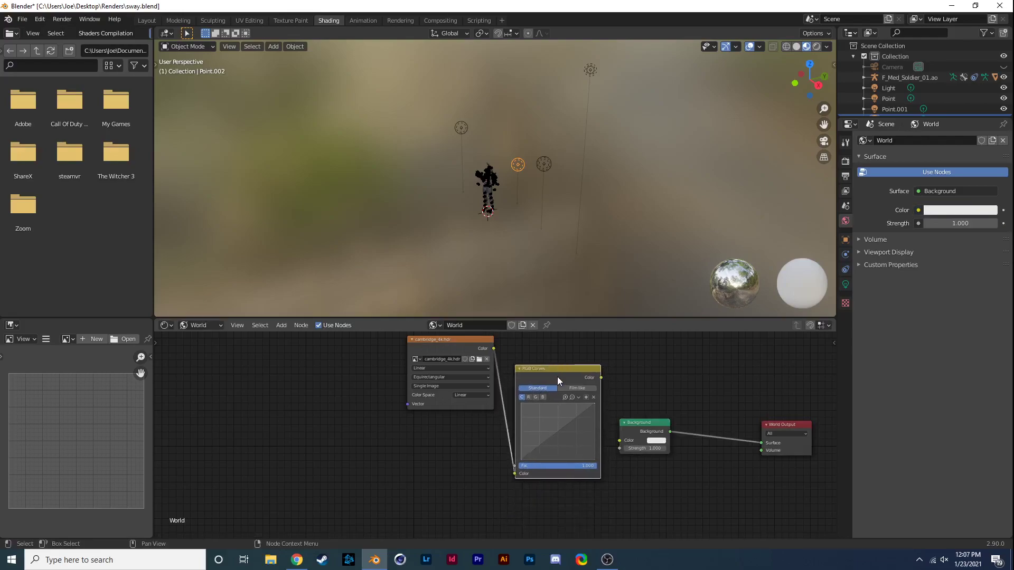
left_click_drag(618, 441, 603, 379)
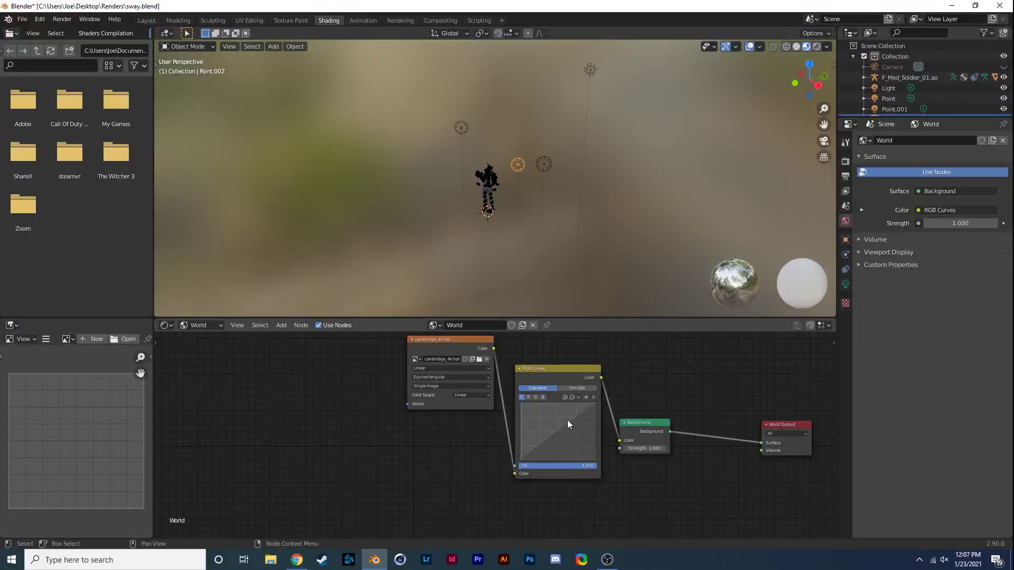
left_click_drag(567, 422, 576, 433)
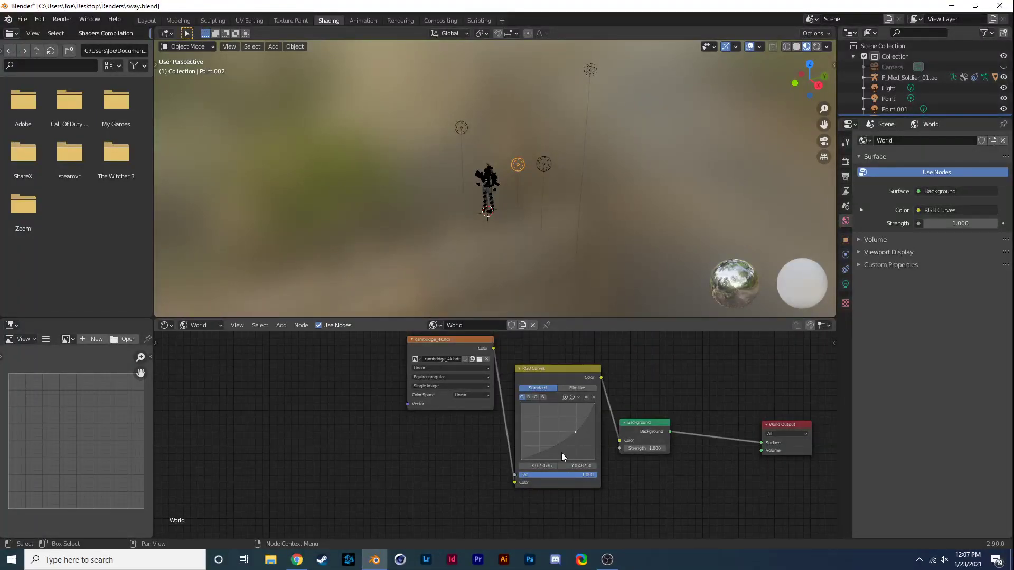
Render two previews of the character, darkening the RGB Curves further between them
key("F12")
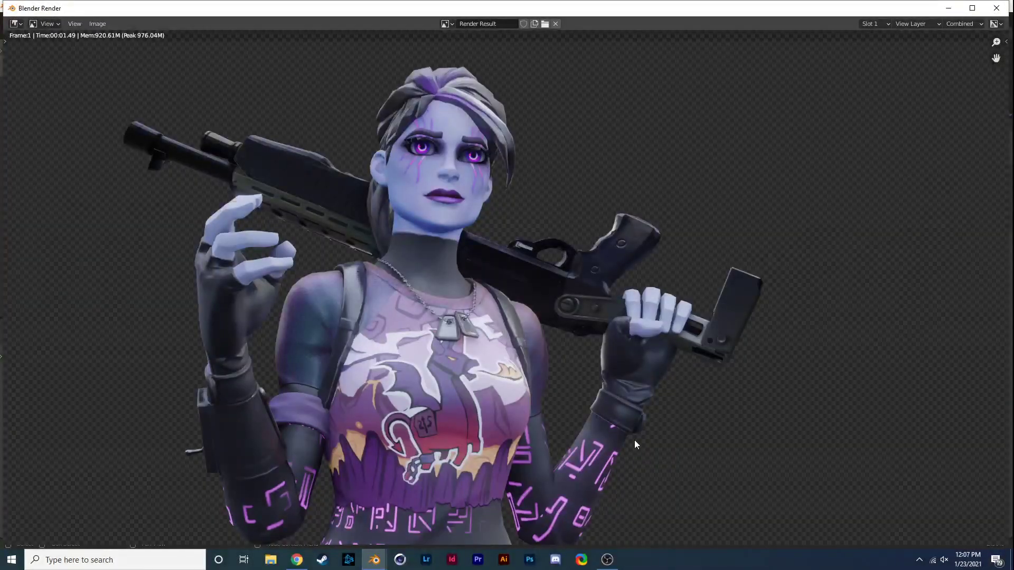
left_click(996, 8)
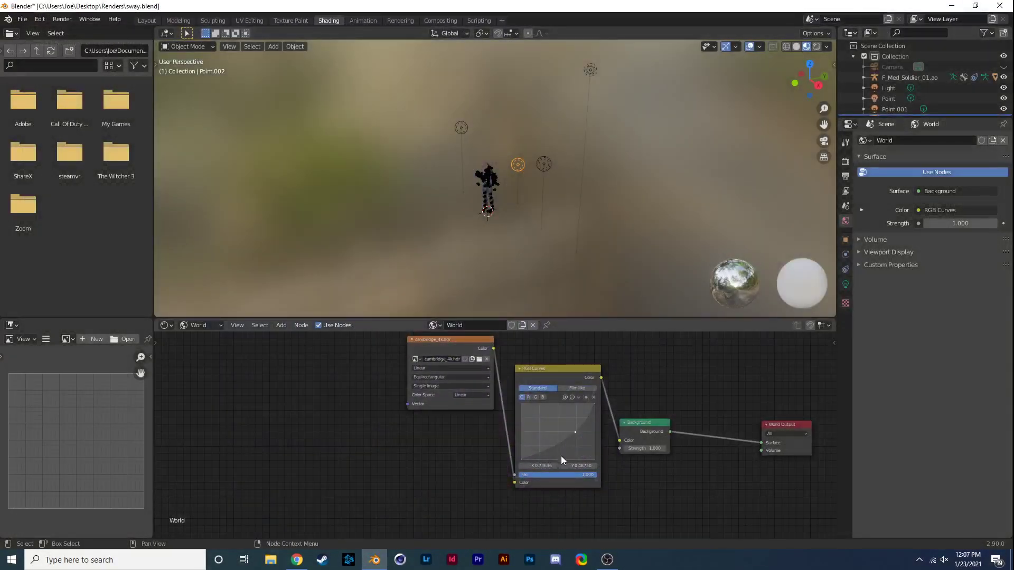
key("F12")
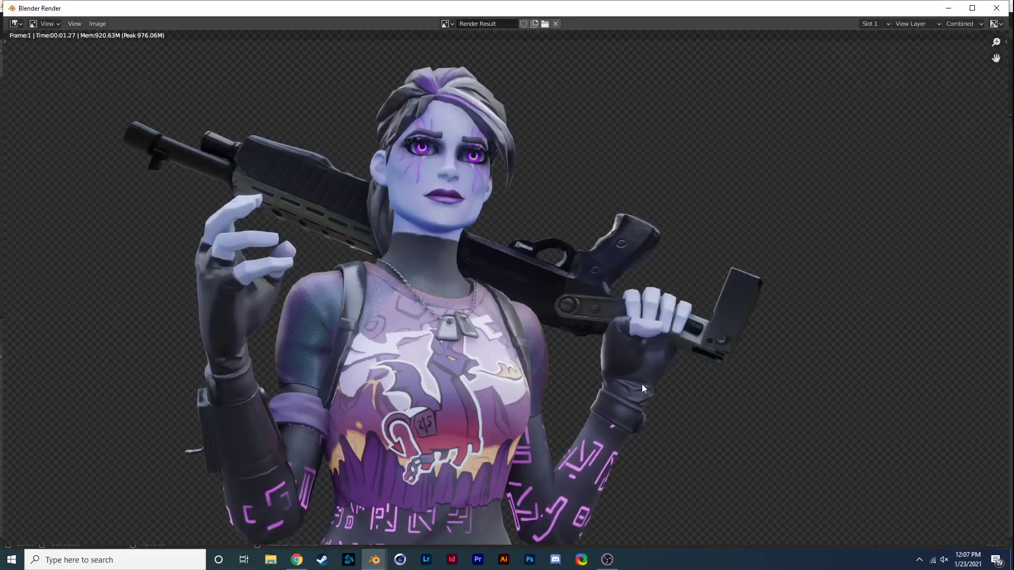
left_click(996, 10)
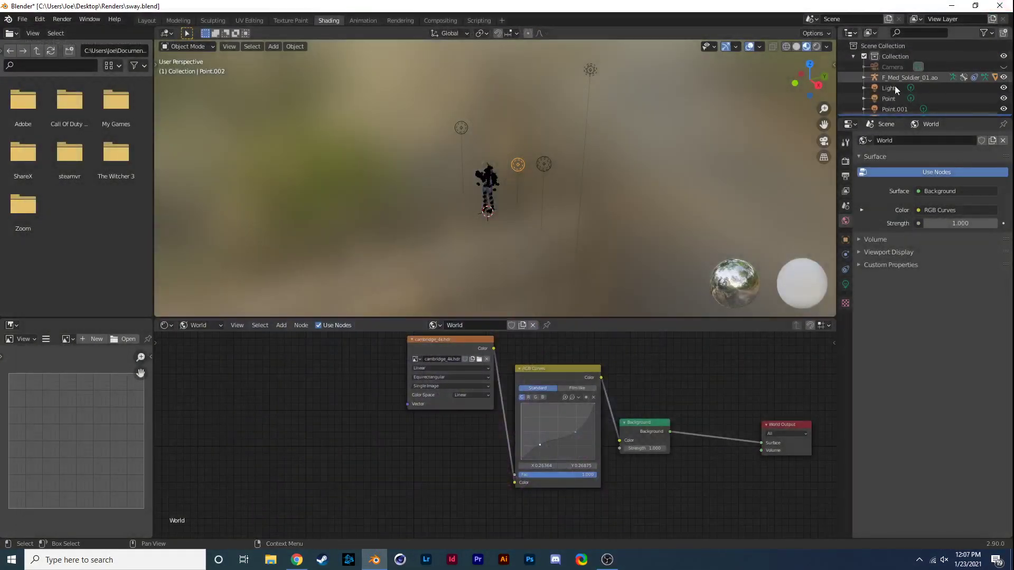
Add a Mapping node and connect it to the HDRI image's Vector input
right_click(559, 240)
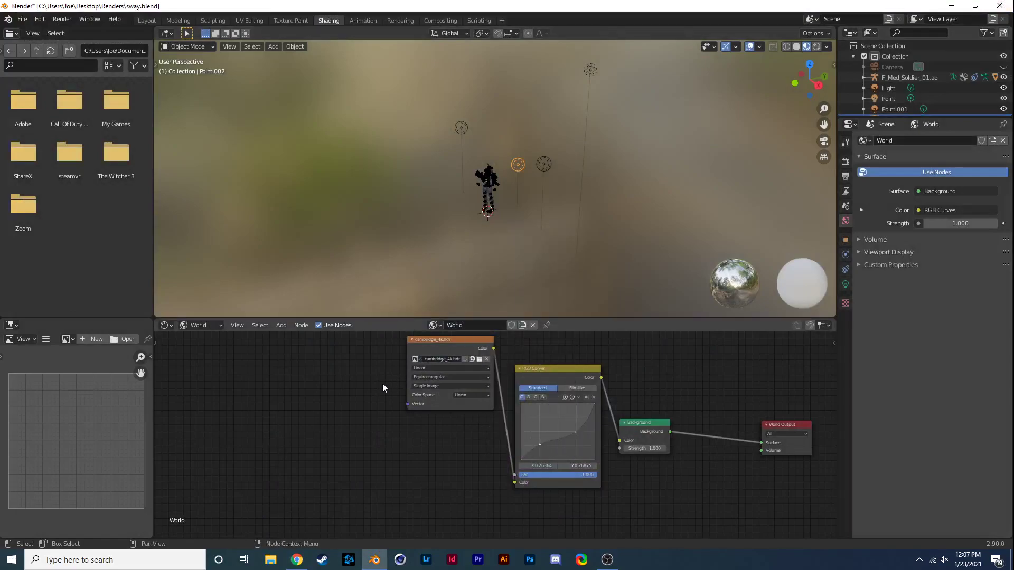
key("shift+a")
left_click(348, 369)
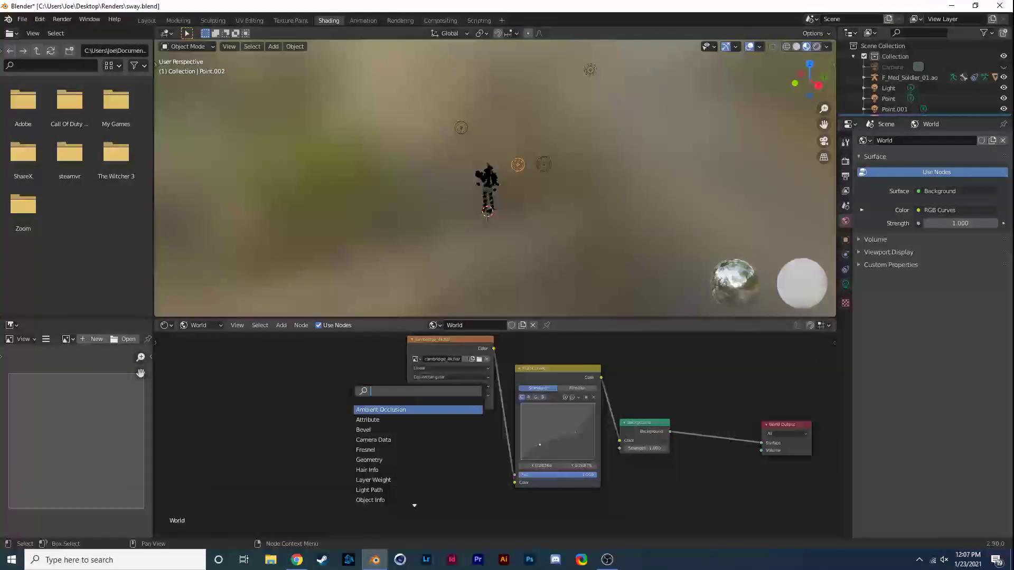
type("mapp")
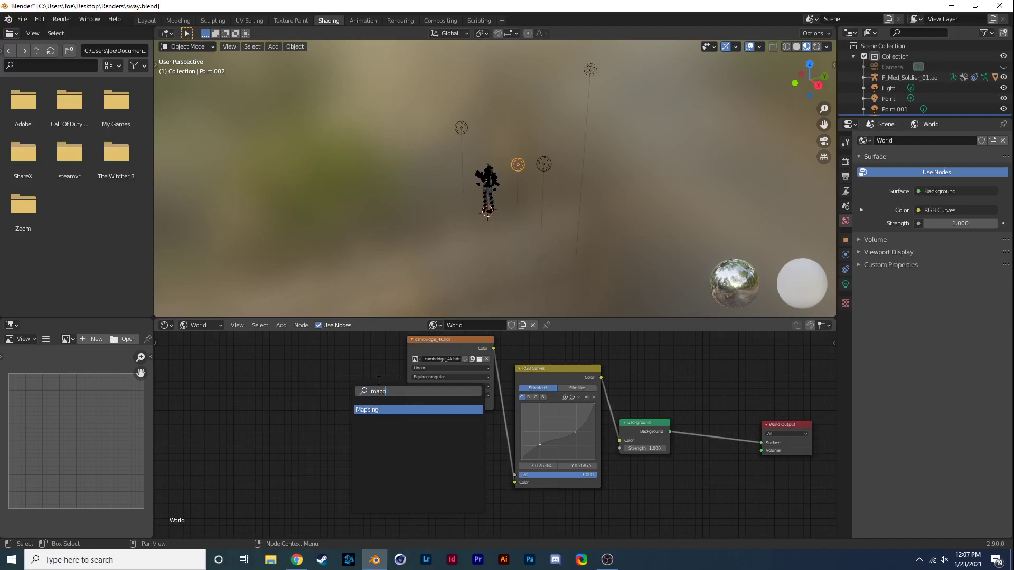
key("Return")
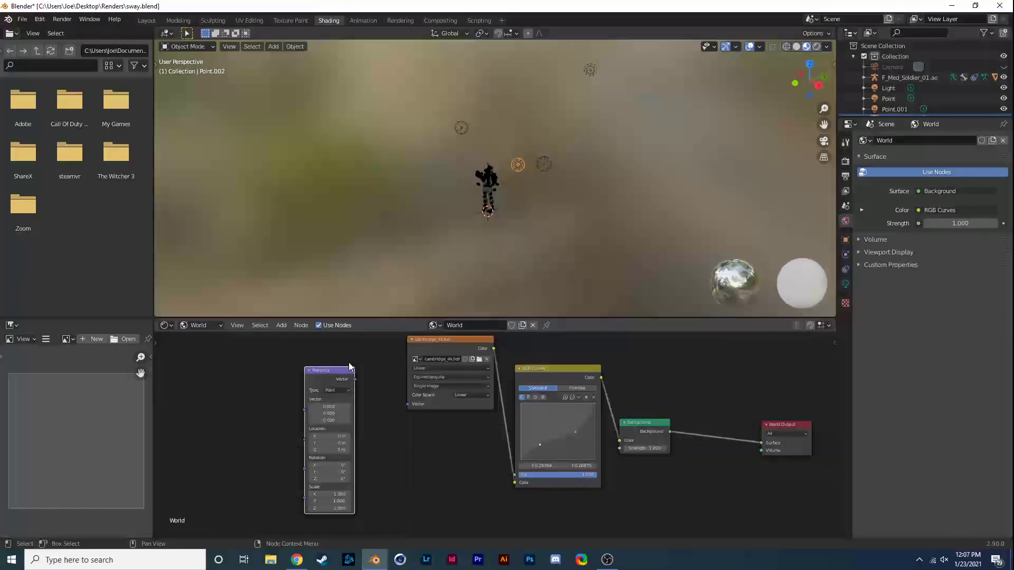
left_click_drag(355, 379, 407, 404)
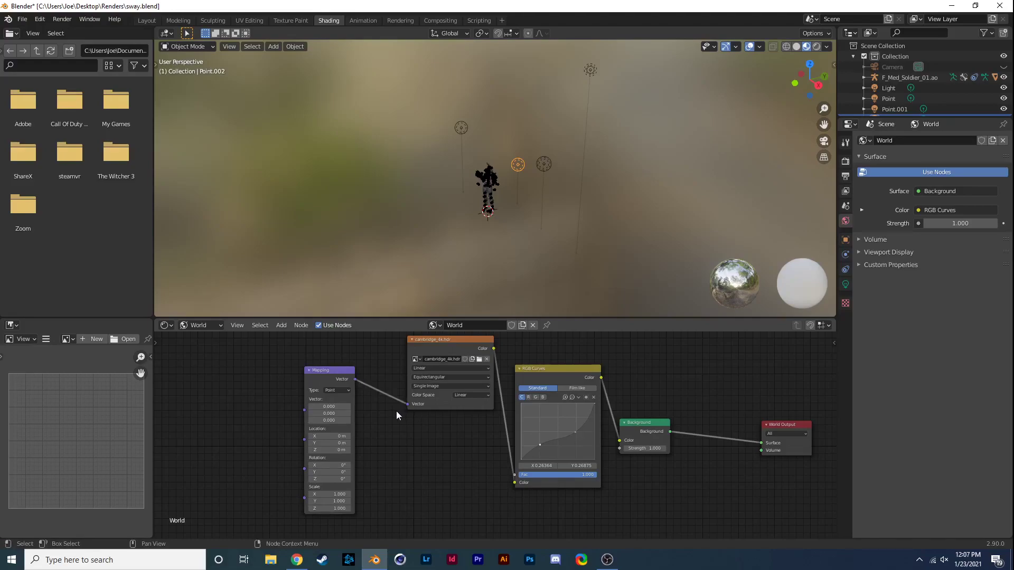
Add a Texture Coordinate node via the 'coo' search
key("shift+a")
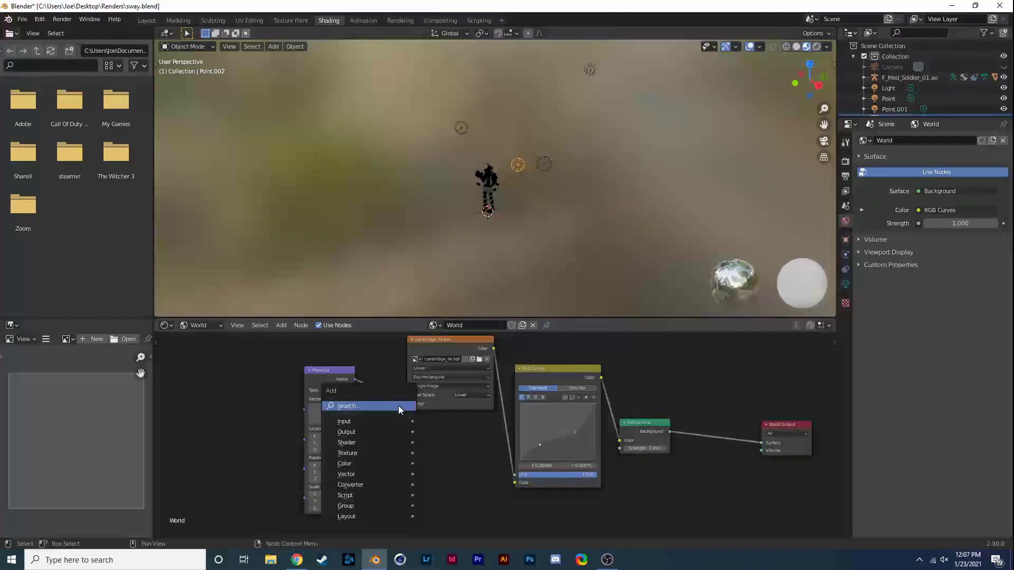
left_click(398, 406)
type("coo")
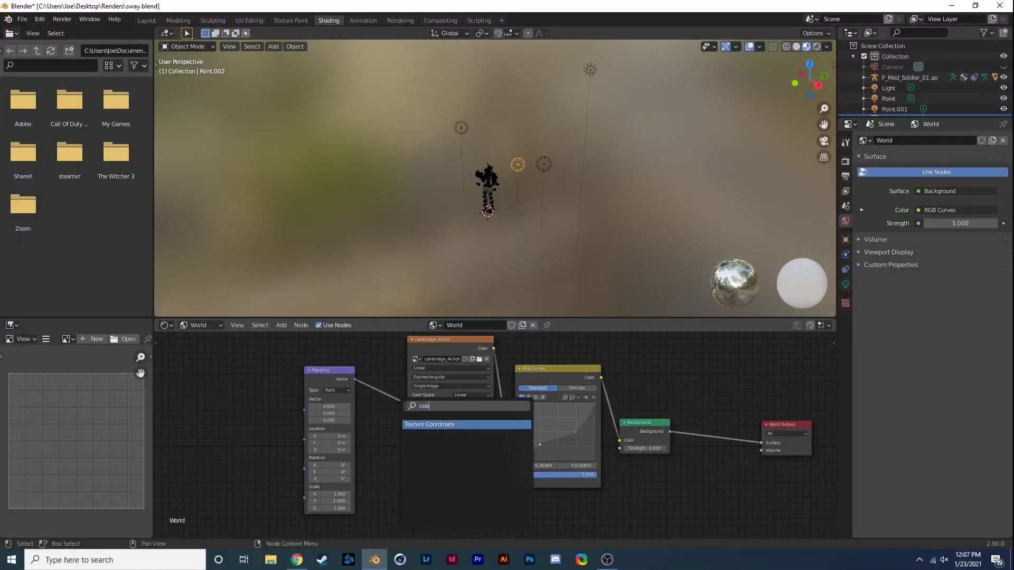
key("Return")
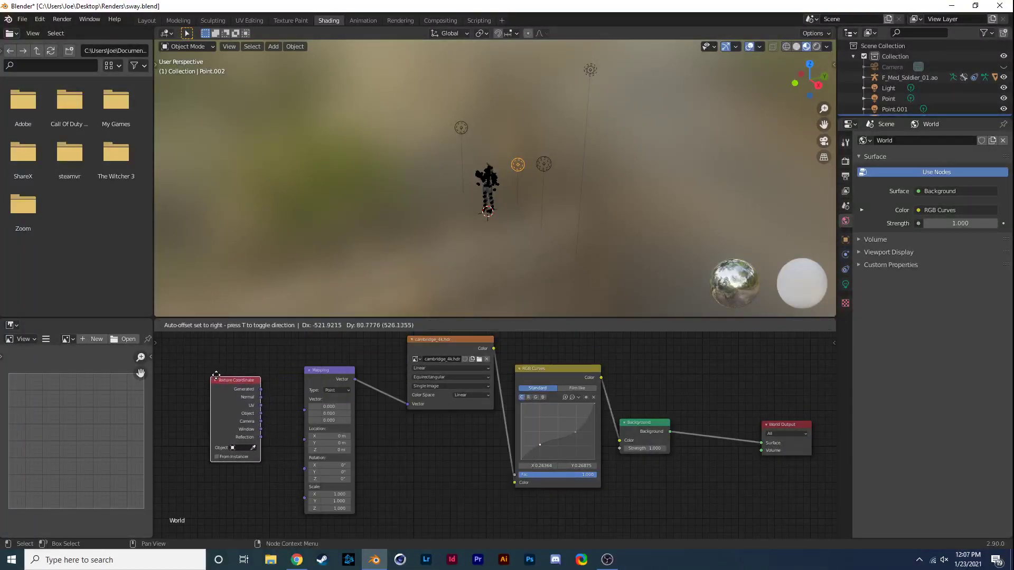
Place the Texture Coordinate node at left and link its Object output into Mapping's Vector
left_click(260, 434)
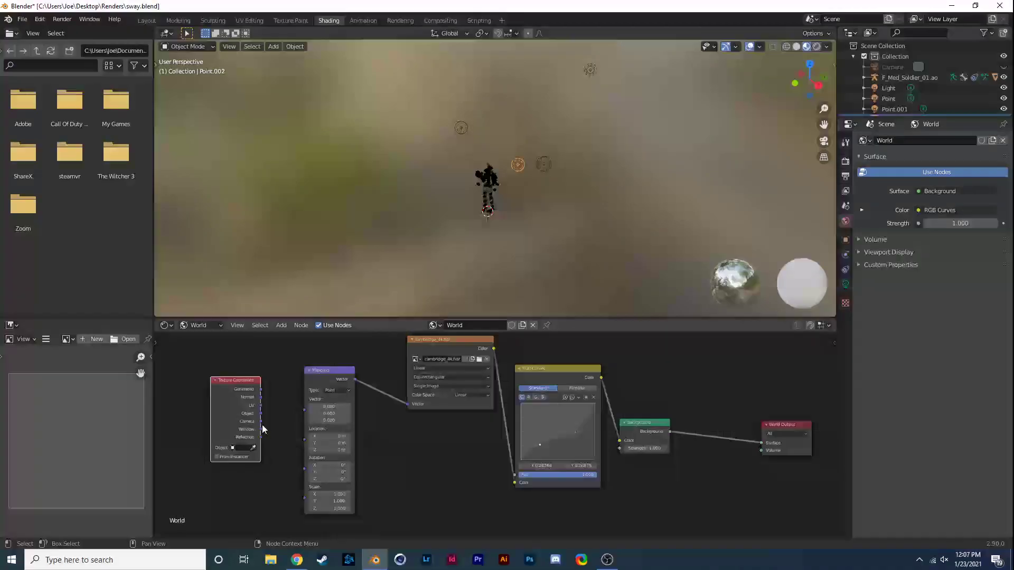
left_click_drag(261, 413, 303, 411)
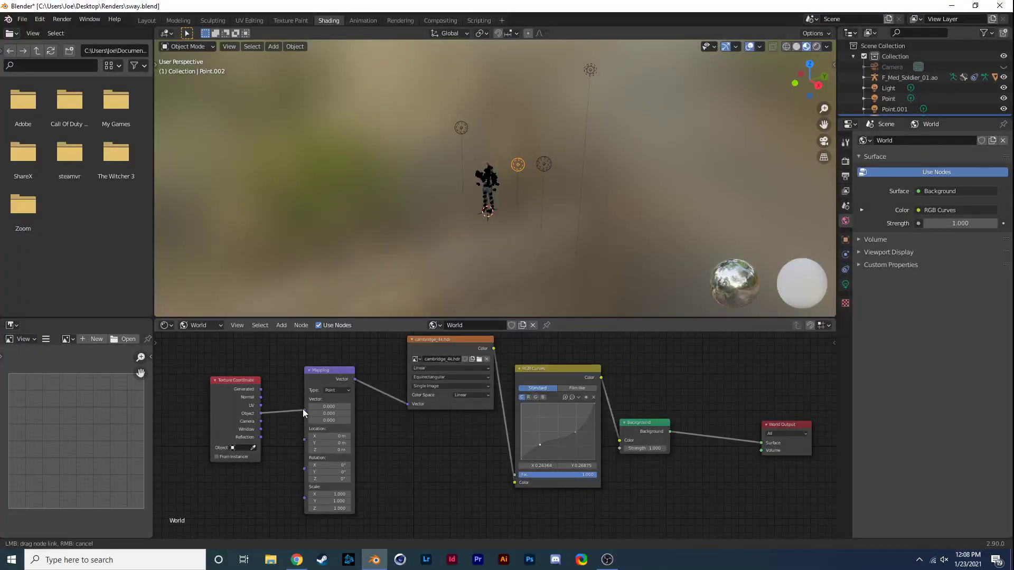
left_click_drag(303, 409, 302, 408)
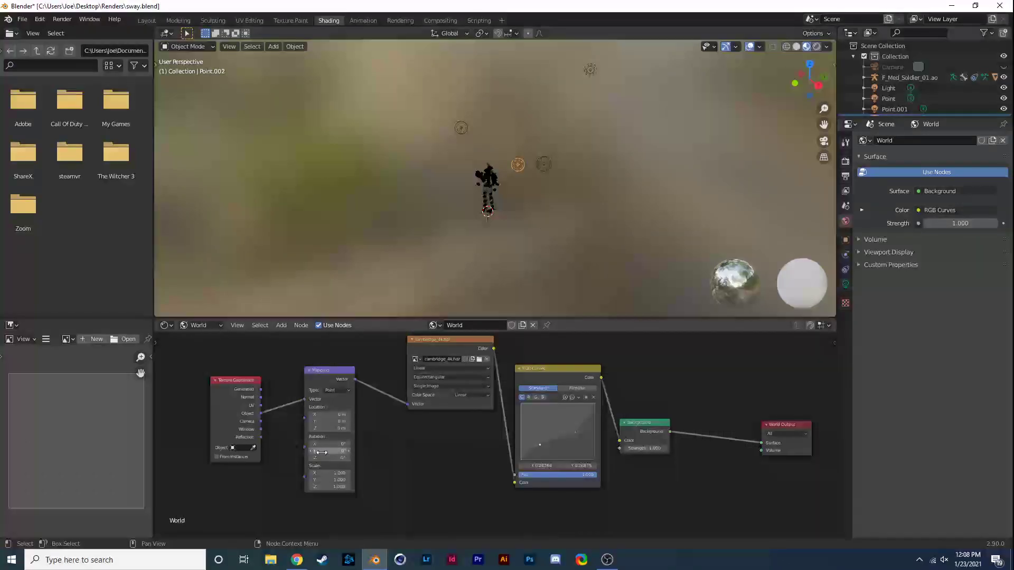
Set the Mapping Z rotation to 26.6° and render a test image
left_click_drag(323, 457, 330, 457)
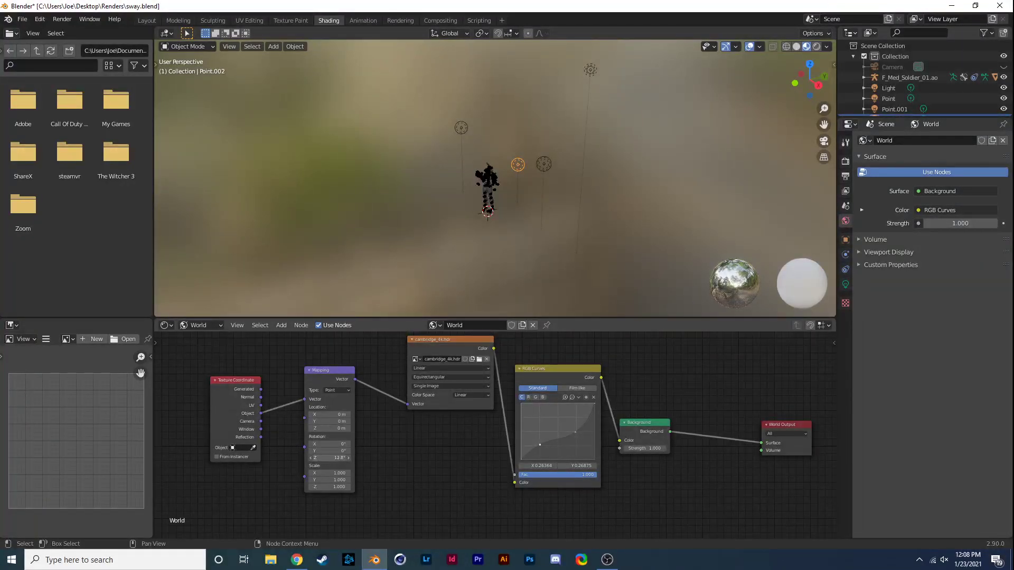
middle_click_drag(466, 173, 506, 100)
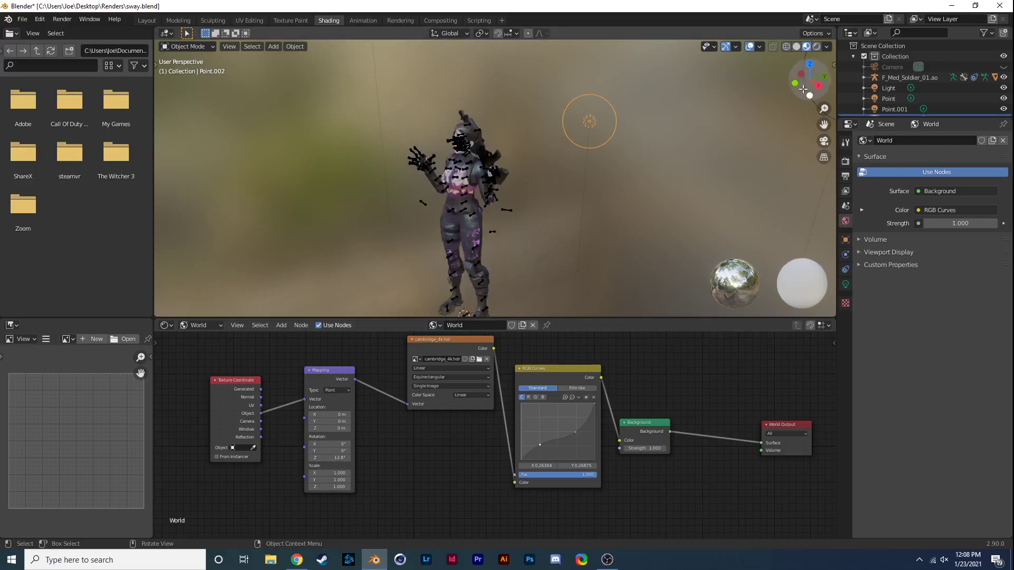
left_click_drag(803, 90, 781, 94)
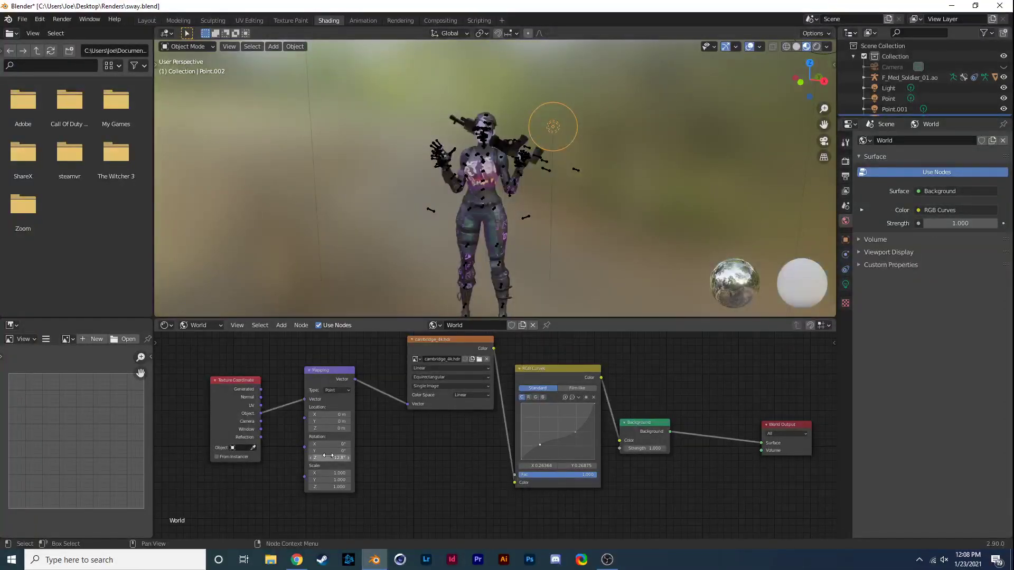
left_click_drag(328, 455, 317, 455)
mouse_move(338, 458)
left_mouse_down()
mouse_move(322, 459)
mouse_move(339, 462)
left_mouse_up()
key("F12")
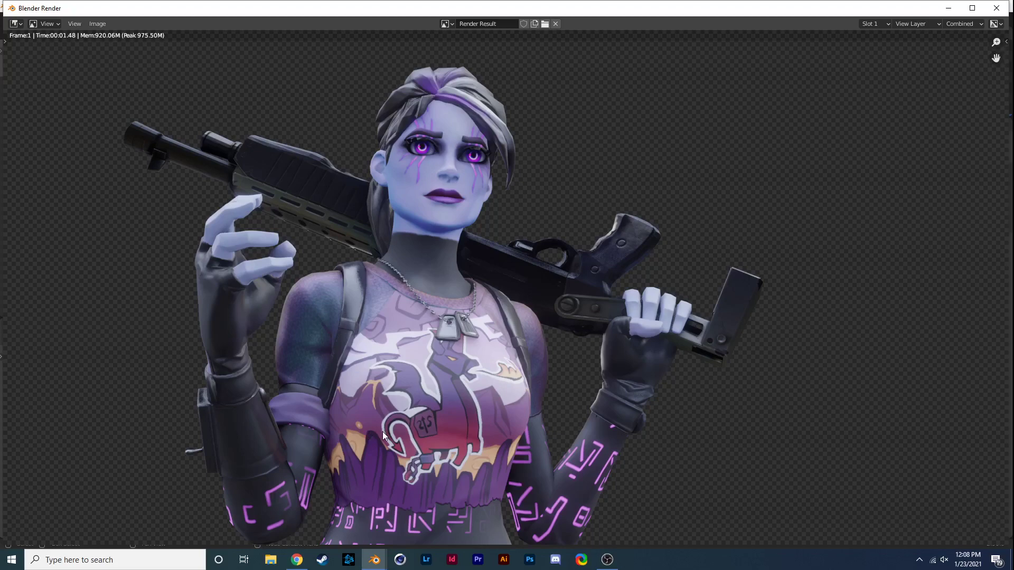
Close the render and keep Eevee as the render engine in Render Properties
left_click(996, 8)
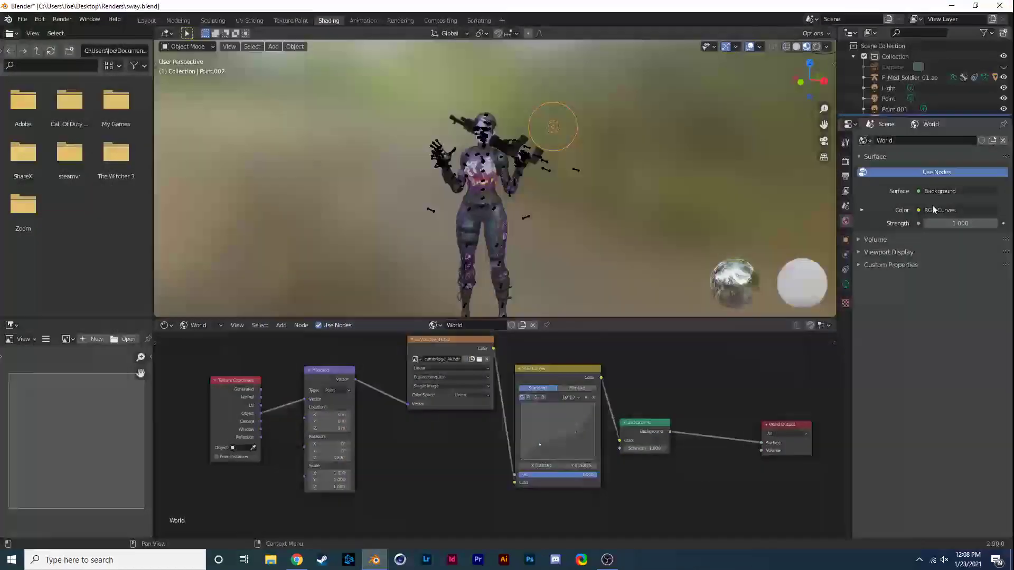
left_click(846, 162)
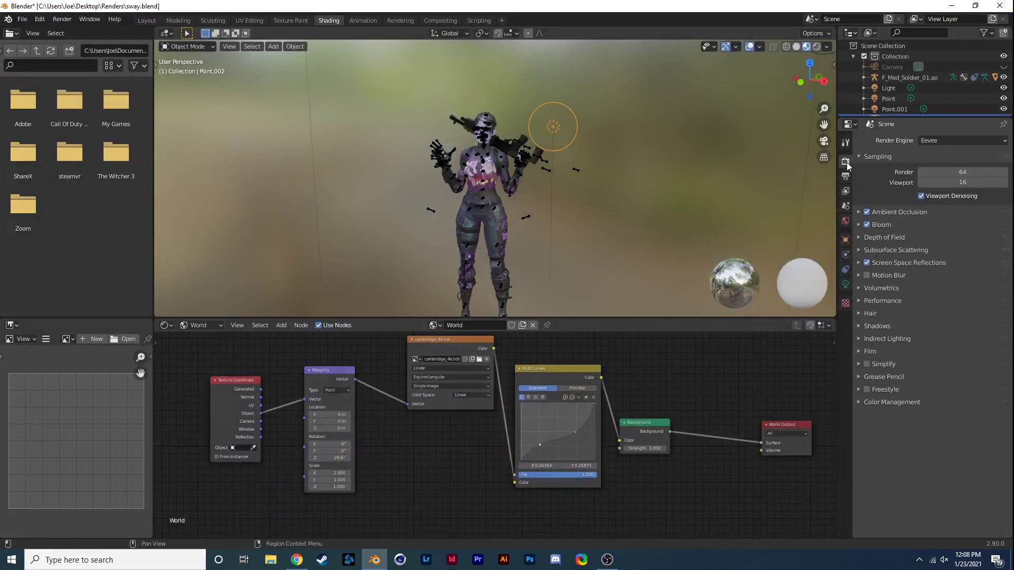
left_click(937, 144)
left_click(937, 149)
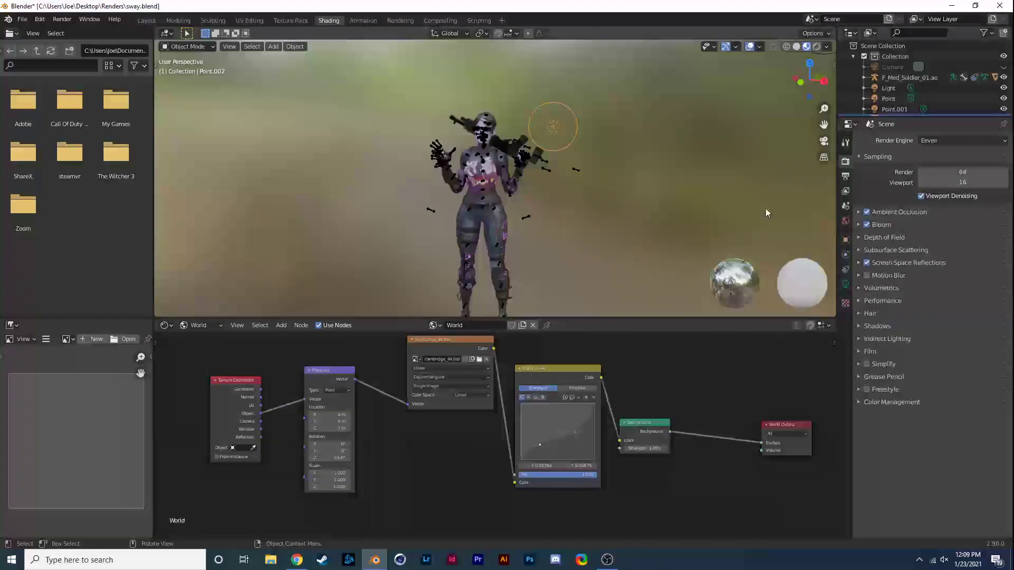
Raise the Bloom threshold to 10.000 and render a new preview
left_click(857, 224)
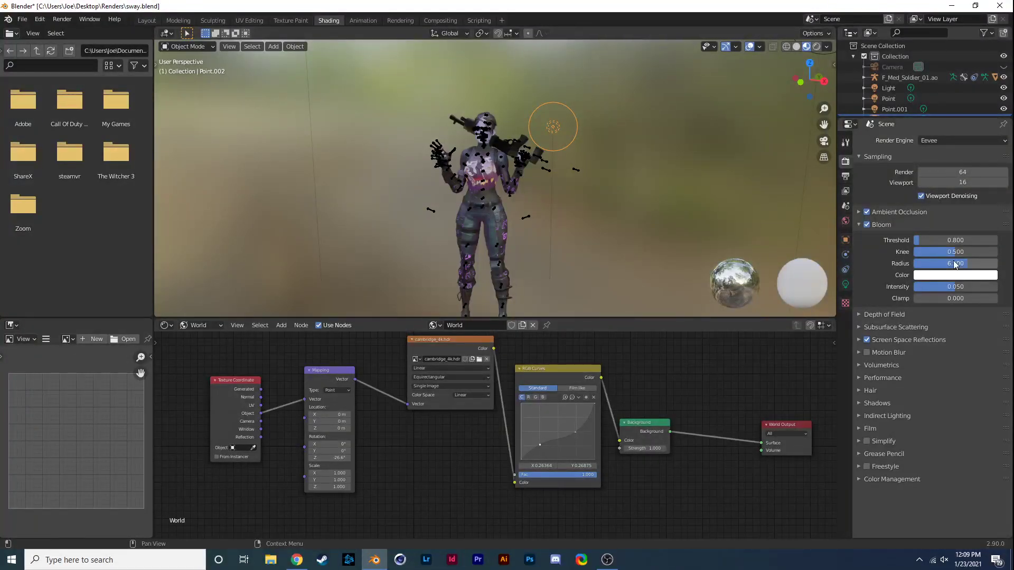
left_click_drag(954, 240, 977, 258)
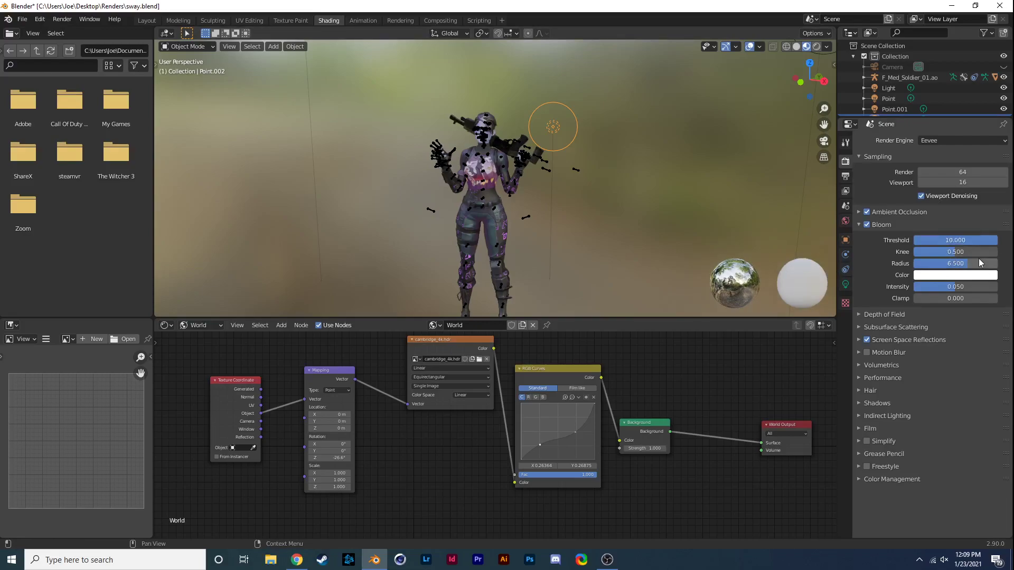
key("F12")
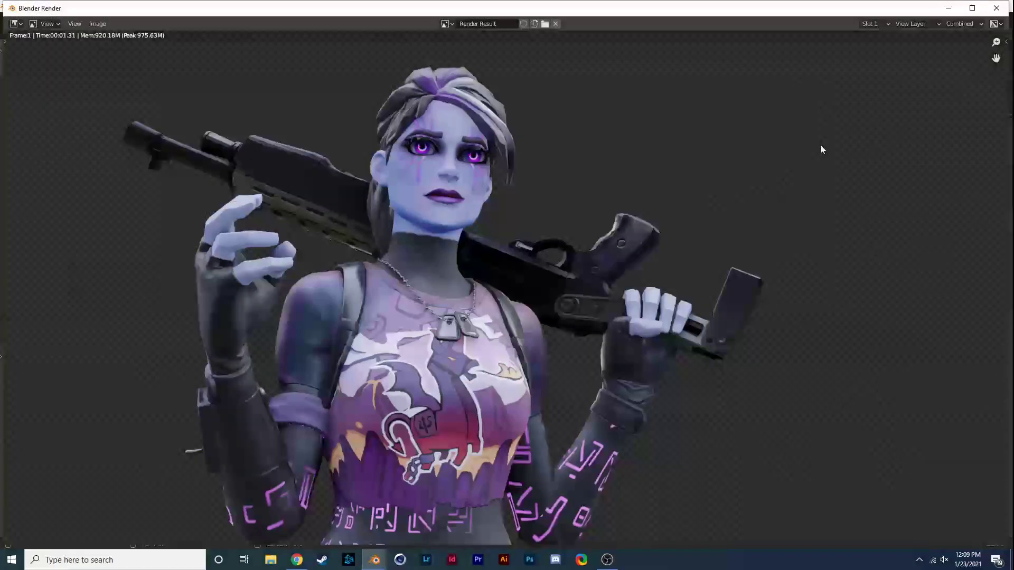
Zoom in on the rifle-carrying character and render another close-up preview
left_click(996, 8)
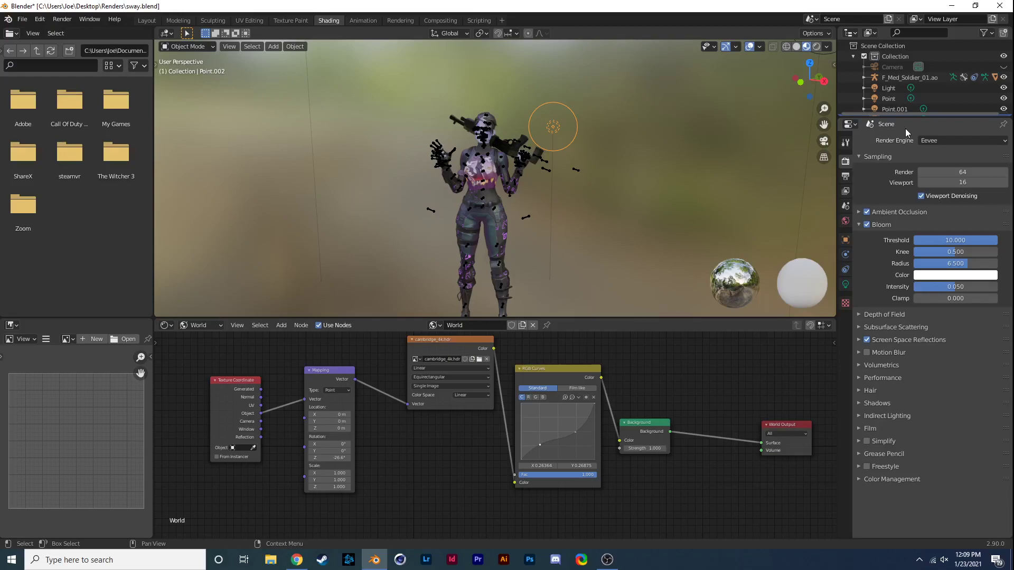
scroll(480, 187, "up", 5)
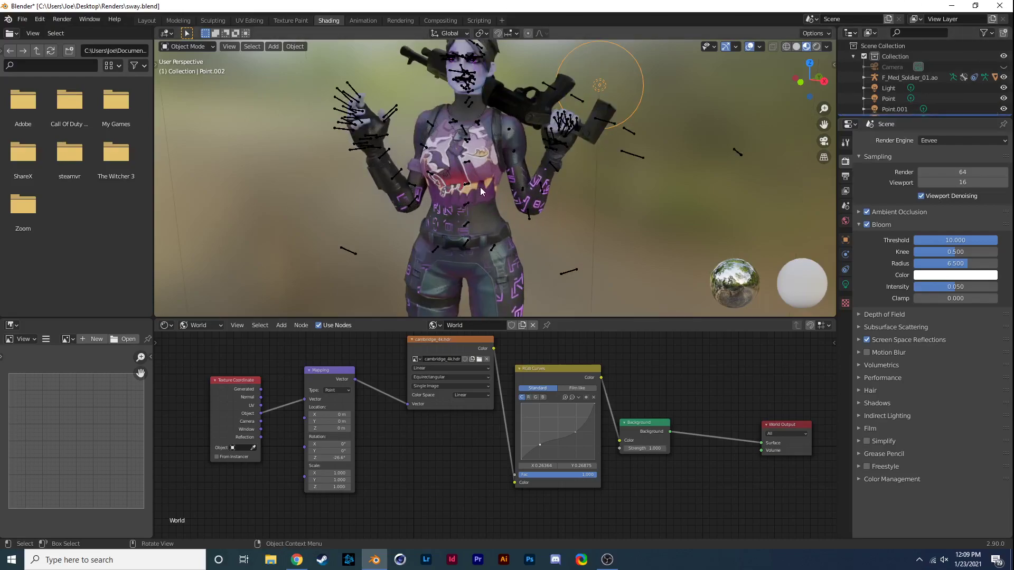
key("F12")
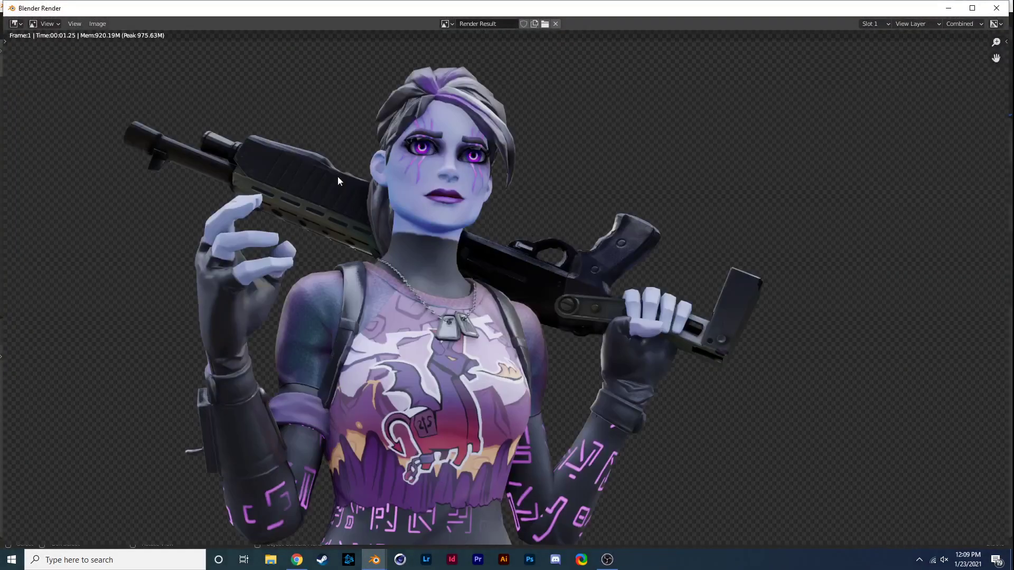
left_click(996, 8)
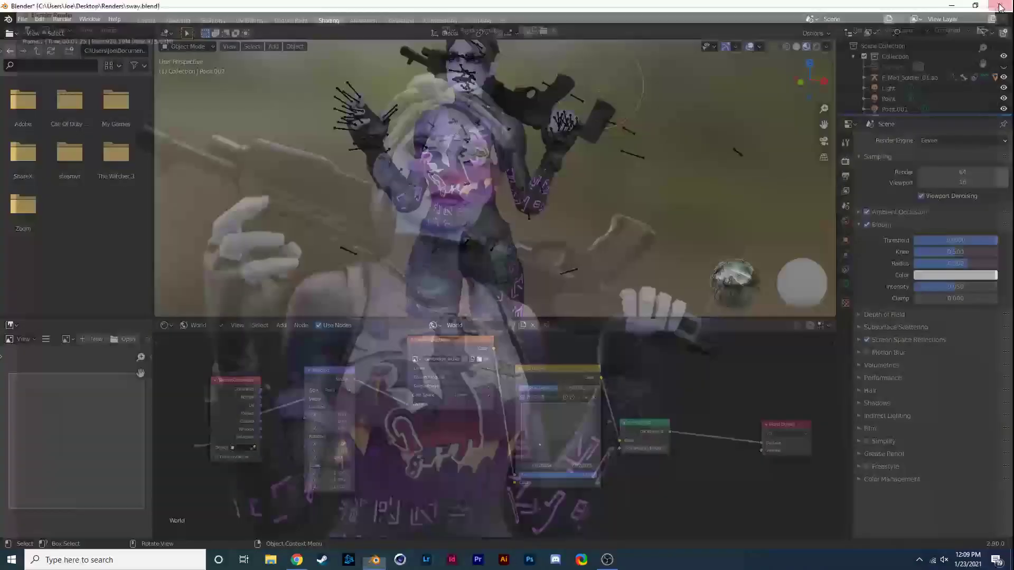
Set the render sample count to 300, correcting a mistyped 60
left_click(960, 170)
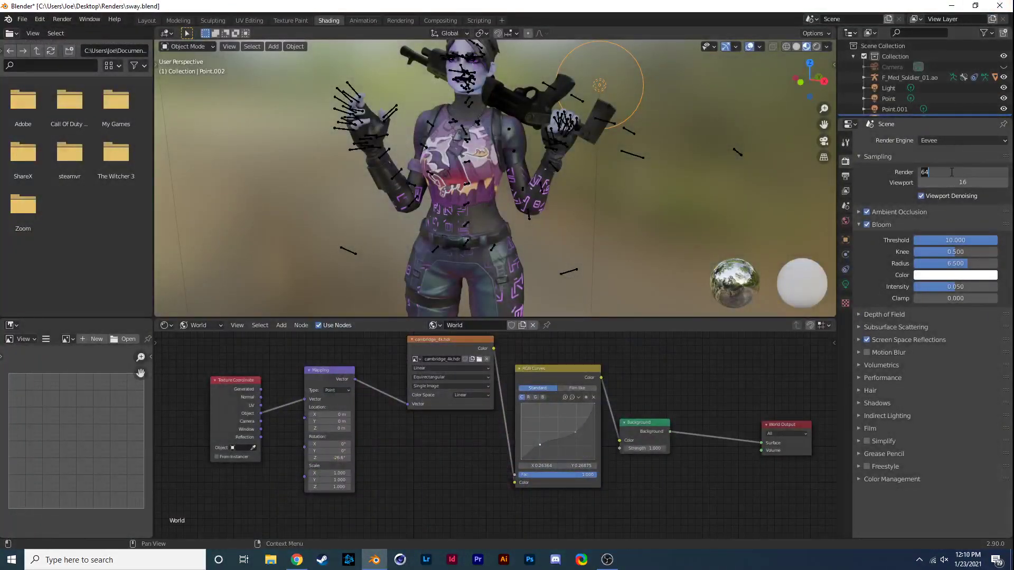
type("60")
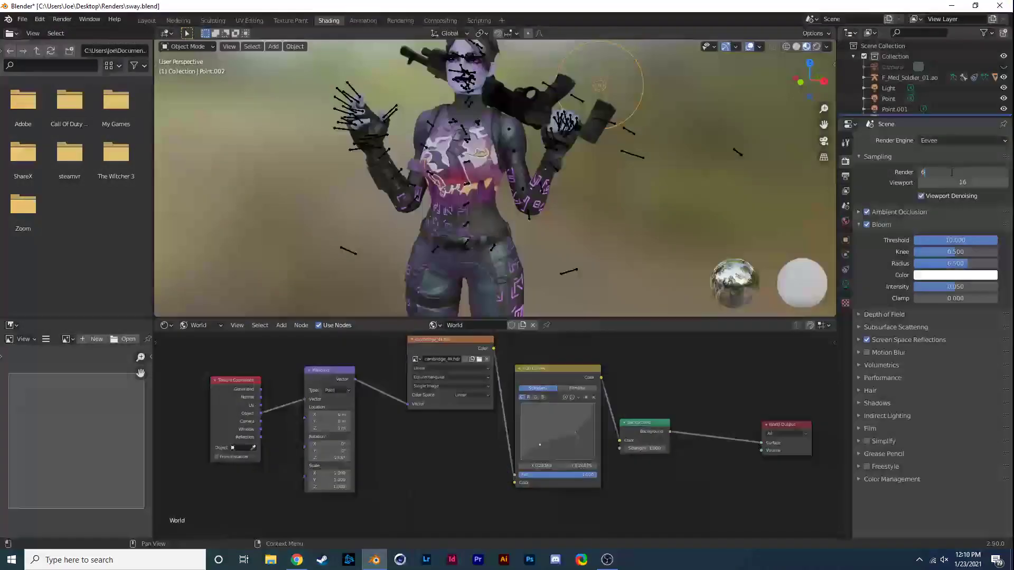
key("BackSpace")
key("BackSpace")
type("300")
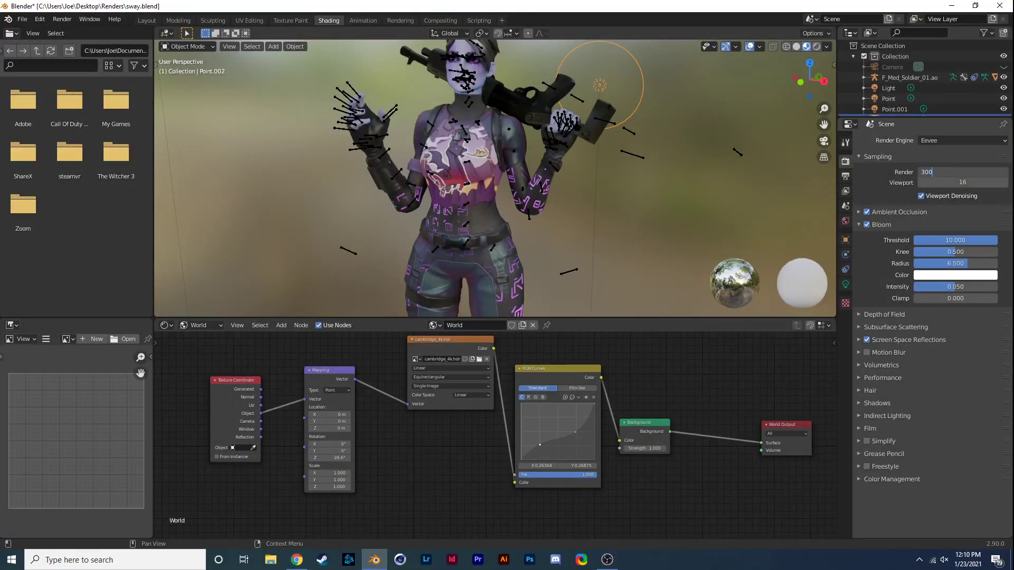
key("Return")
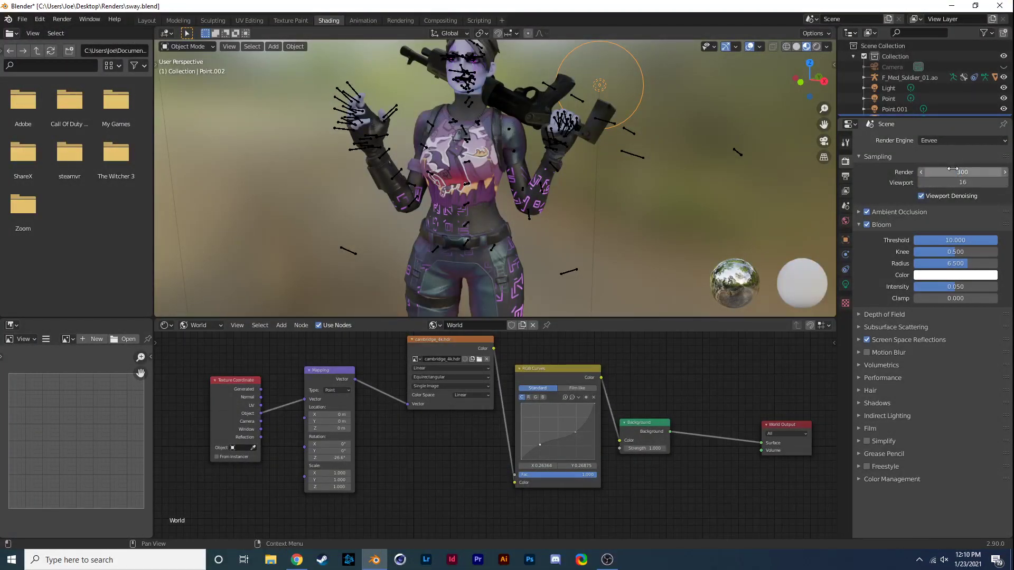
Switch the render engine to Cycles with 300 render samples
left_click(942, 142)
left_click(935, 191)
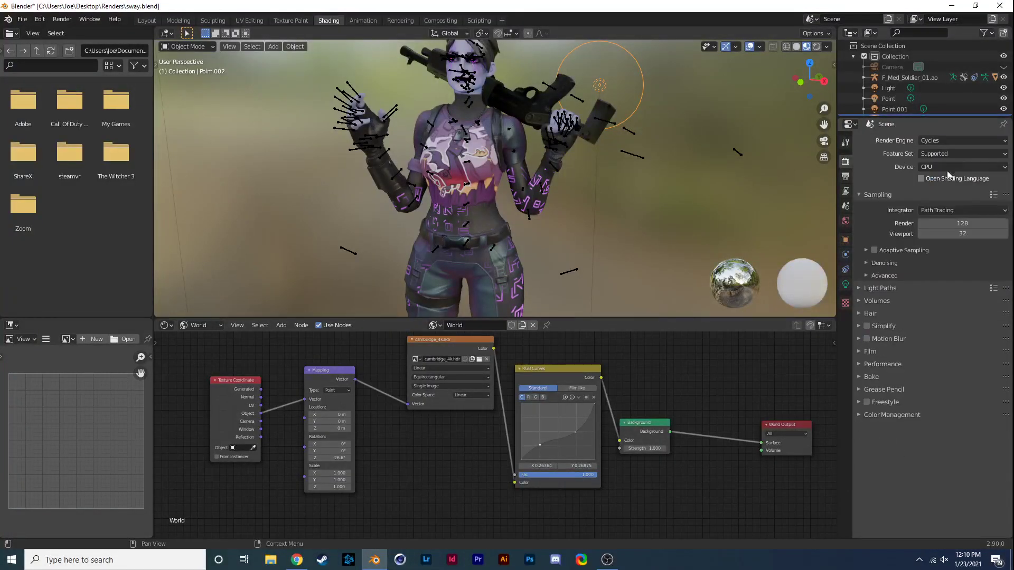
left_click(949, 222)
type("300")
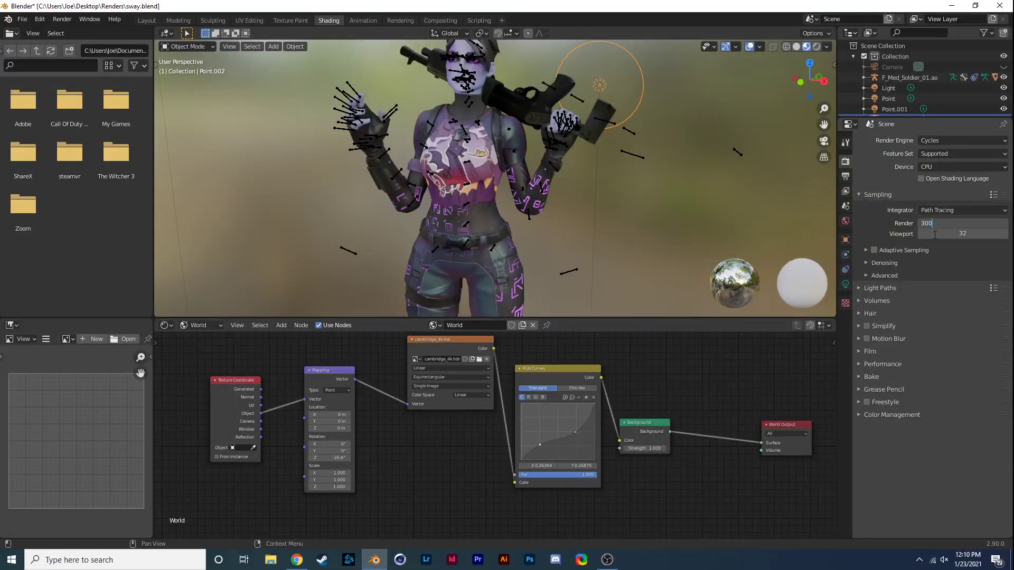
key("Return")
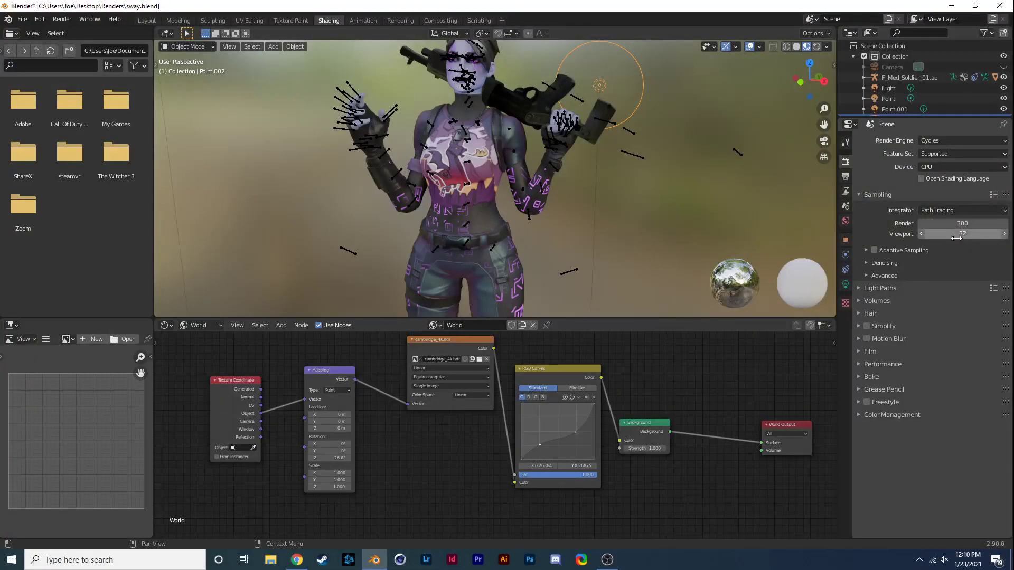
Set viewport samples to 64 and start the final render with F12
left_click(979, 238)
key("Return")
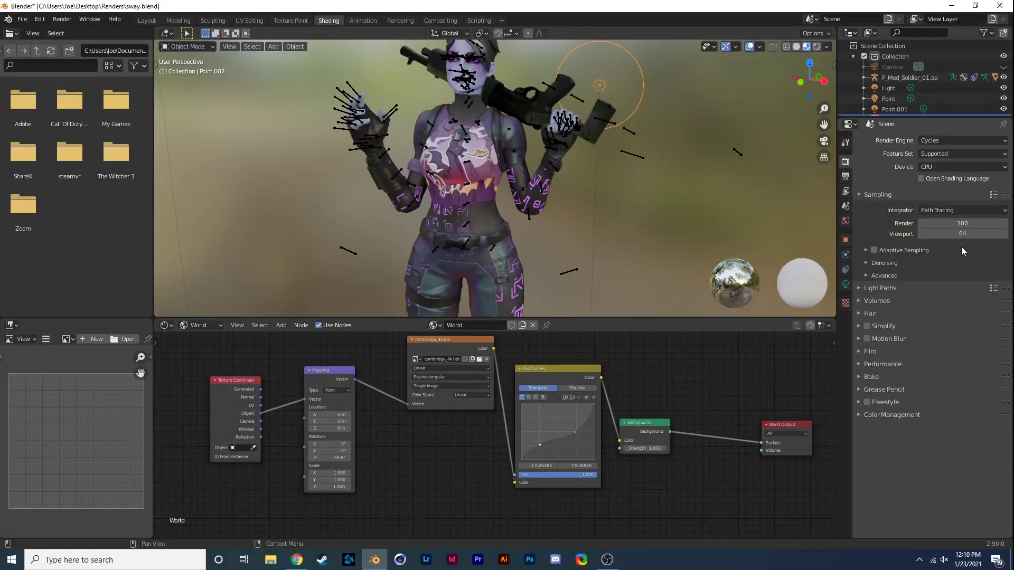
key("F12")
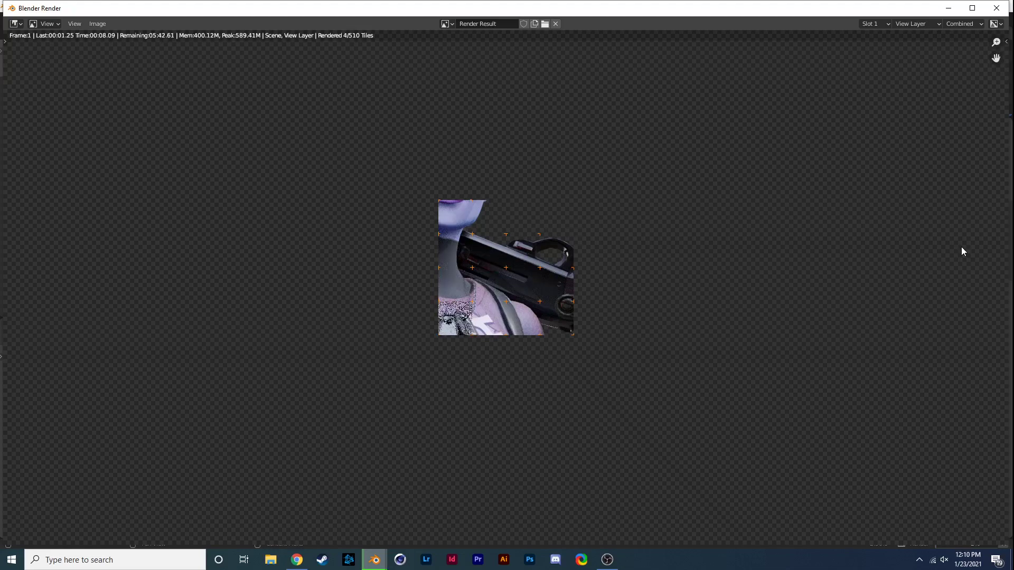
Zoom the render view while Cycles finishes all 510 tiles of the character
scroll(961, 251, "up", 1)
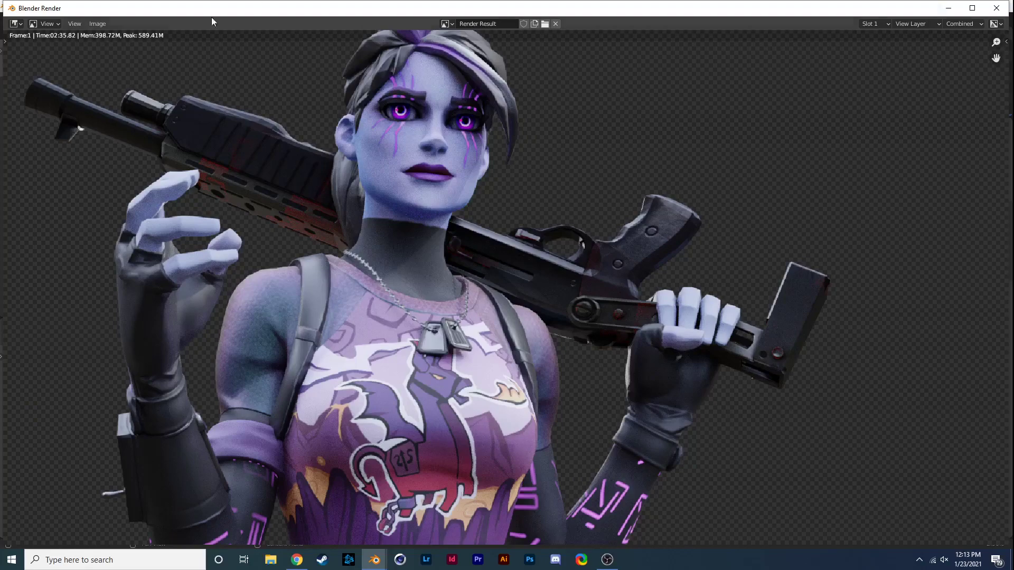
Save the finished render as 'darkbomber' PNG RGBA in the Renders folder
left_click(97, 24)
left_click(100, 98)
type("darkbomber")
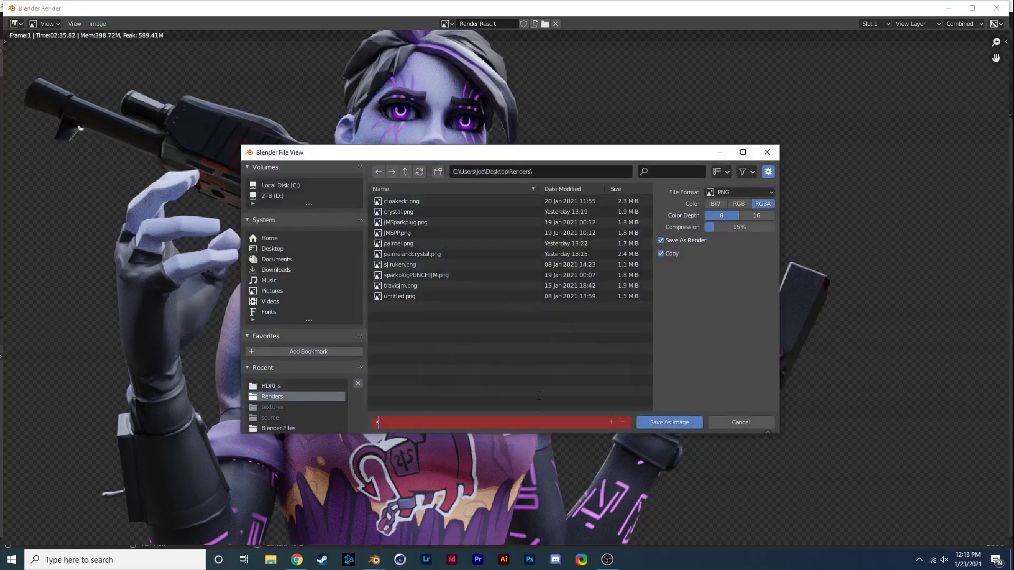
key("Return")
left_click(669, 422)
scroll(484, 245, "up", 2)
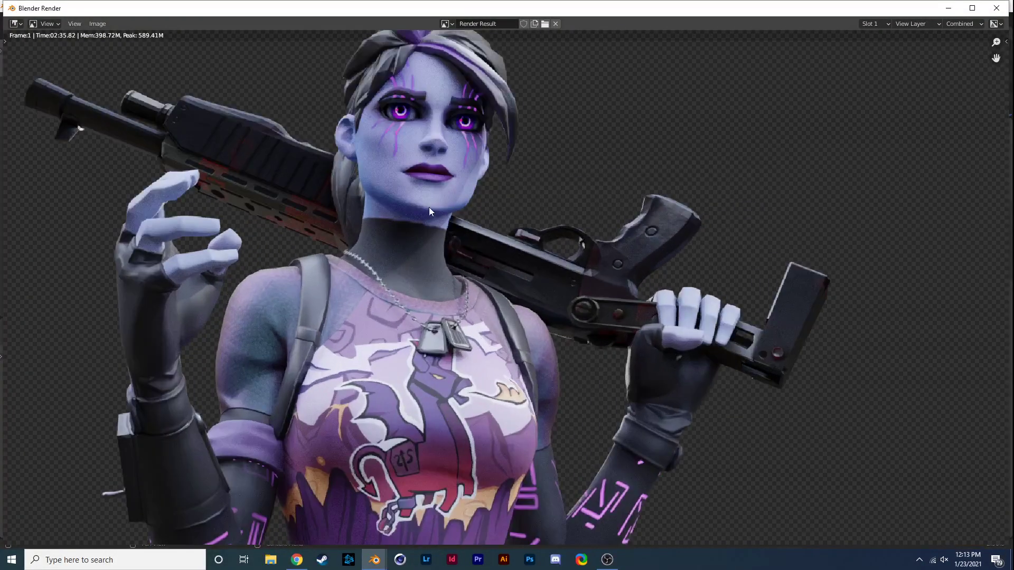
scroll(359, 157, "down", 2)
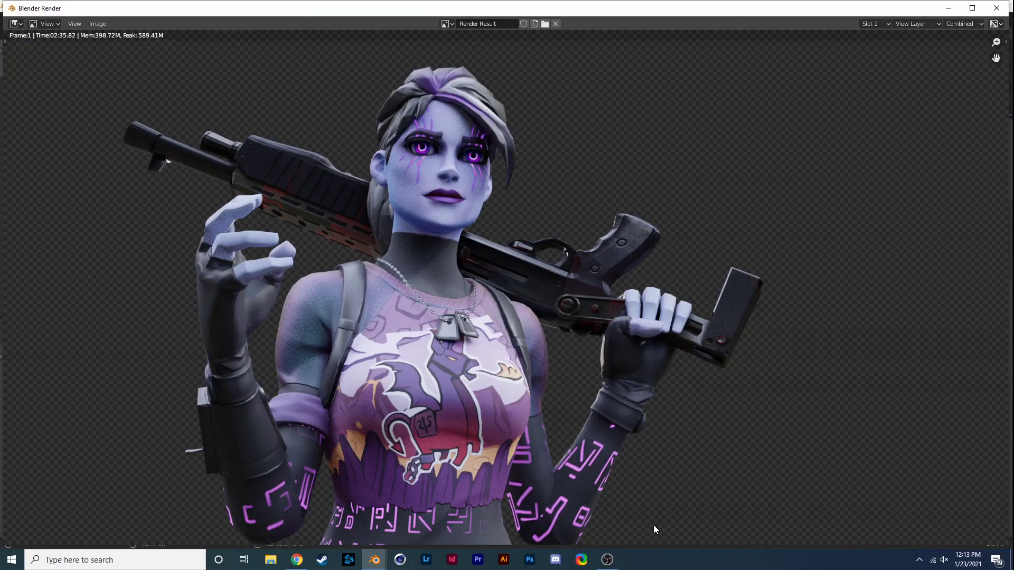